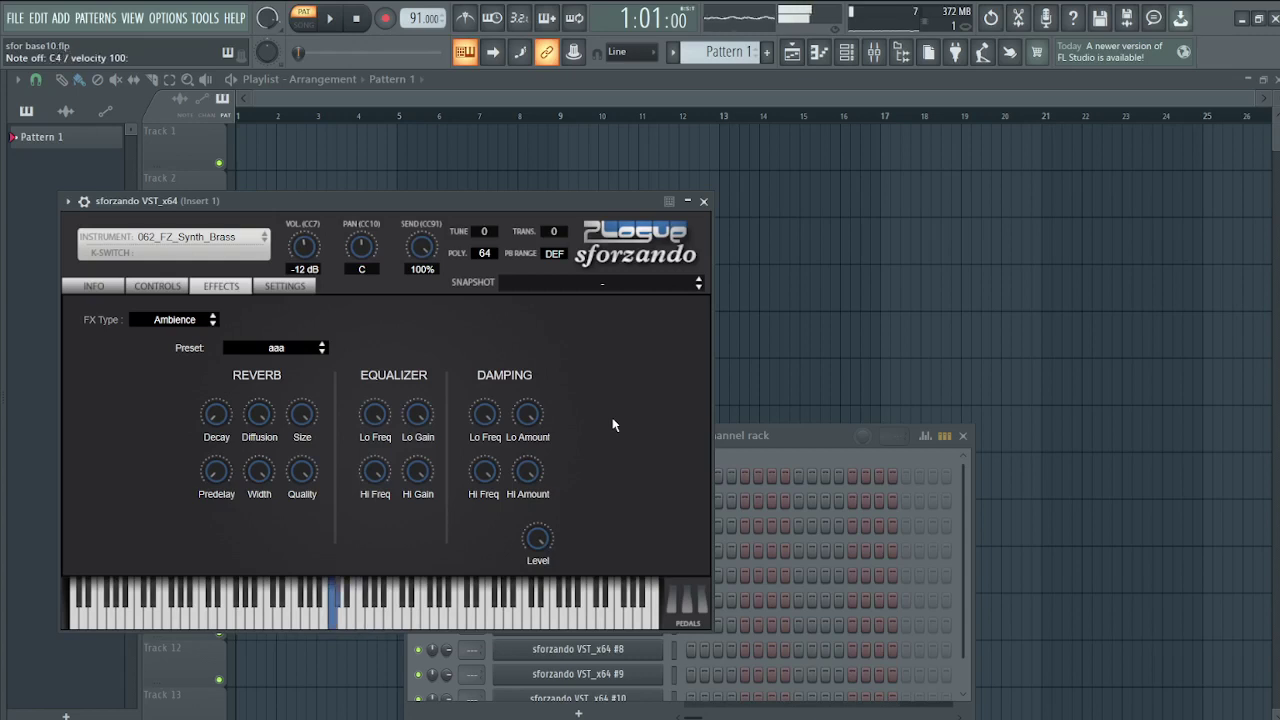
Step: Audition the 062_FZ_Synth_Brass instrument with a repeating riff on the notes C4, C#4 and F4
{"action": "key", "text": "v"}
{"action": "key", "text": "z"}
{"action": "key", "text": "s"}
{"action": "key", "text": "v"}
{"action": "key", "text": "z"}
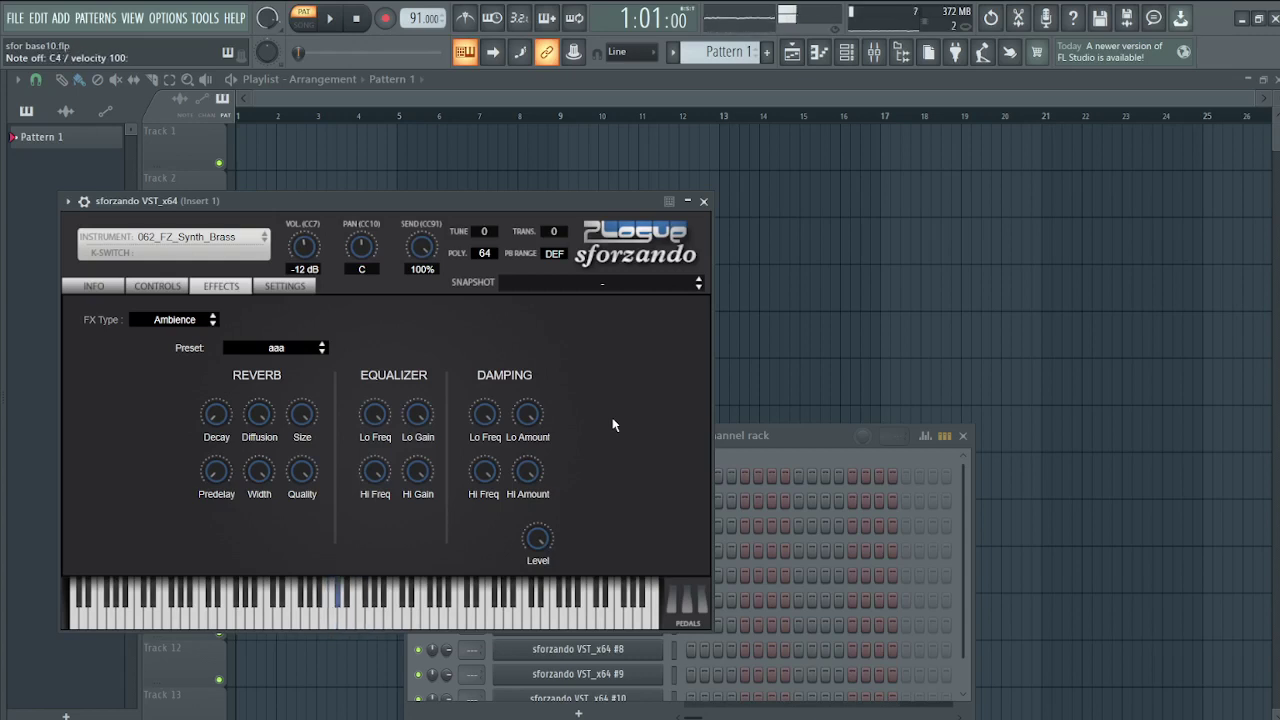
{"action": "key", "text": "v"}
{"action": "key", "text": "z"}
{"action": "key", "text": "s"}
{"action": "key", "text": "v"}
{"action": "key", "text": "z"}
{"action": "key", "text": "z"}
{"action": "key", "text": "s"}
{"action": "key", "text": "v"}
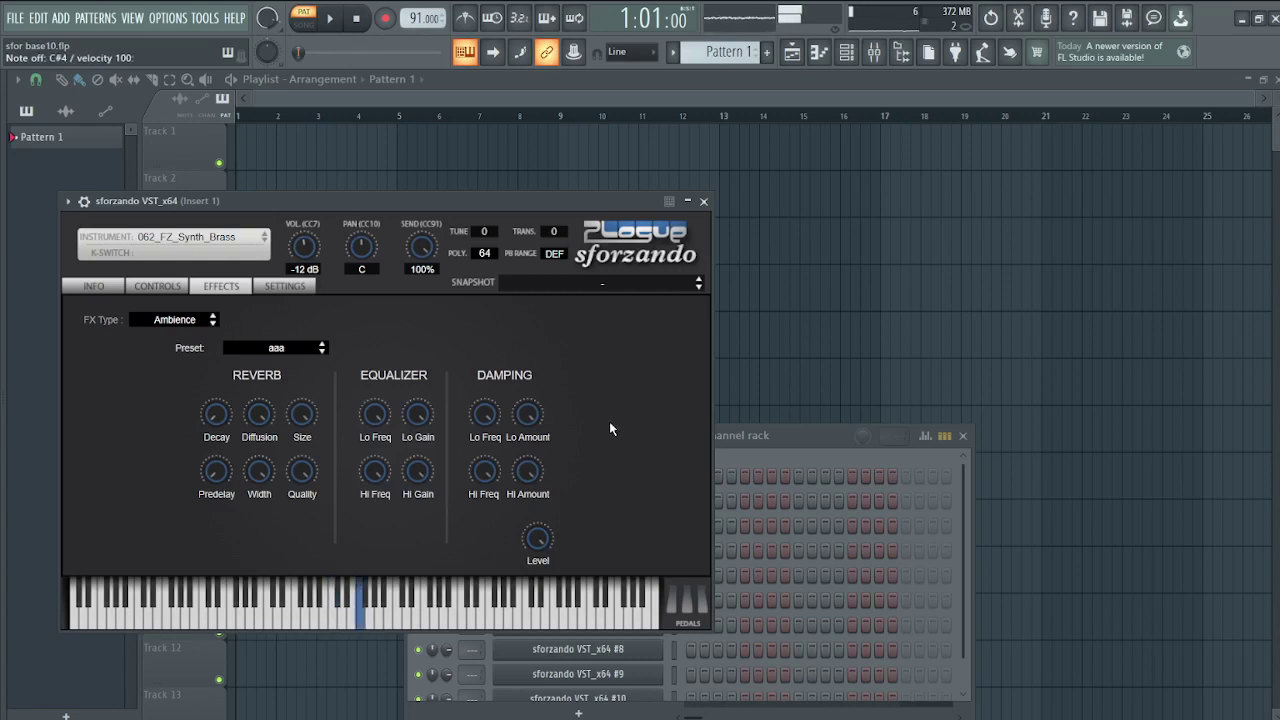
{"action": "key", "text": "z"}
{"action": "key", "text": "s"}
{"action": "key", "text": "v"}
{"action": "key", "text": "z"}
{"action": "key", "text": "s"}
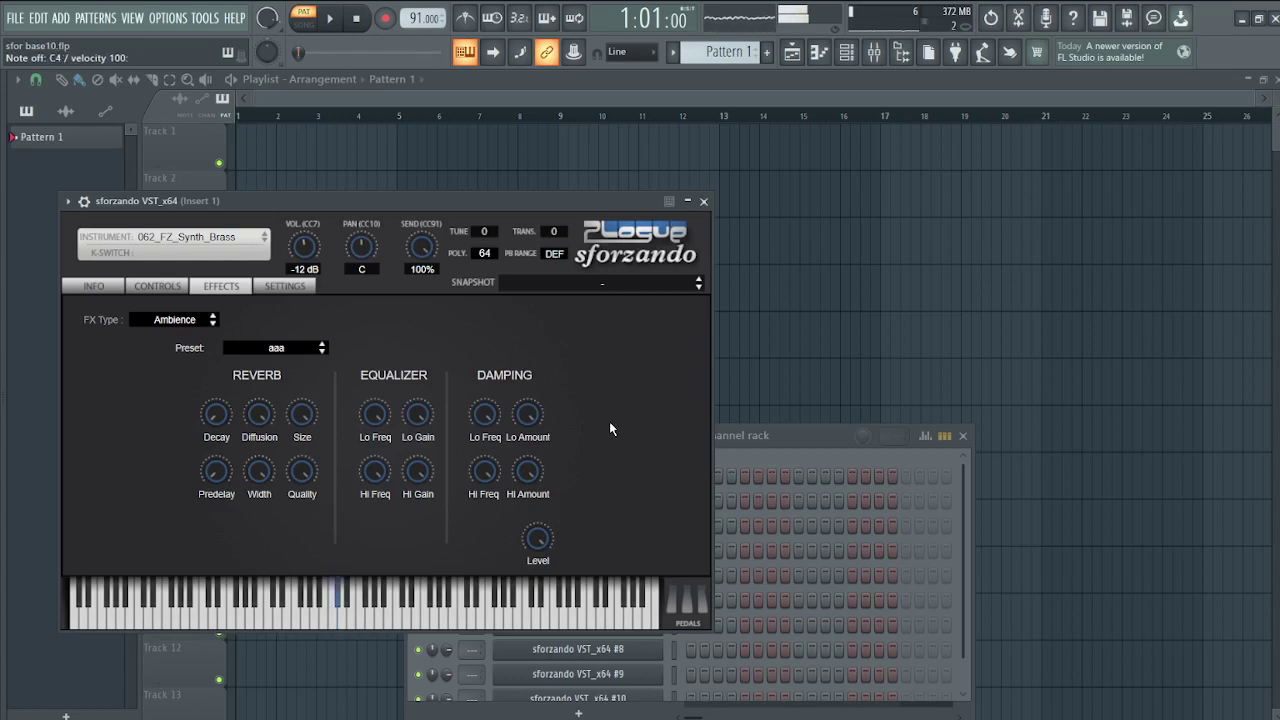
{"action": "key", "text": "v"}
{"action": "key", "text": "z"}
{"action": "key", "text": "s"}
{"action": "key", "text": "v"}
{"action": "key", "text": "z"}
{"action": "key", "text": "s"}
{"action": "key", "text": "v"}
{"action": "key", "text": "z"}
{"action": "key", "text": "s"}
{"action": "key", "text": "v"}
{"action": "key", "text": "z"}
{"action": "key", "text": "s"}
{"action": "key", "text": "v"}
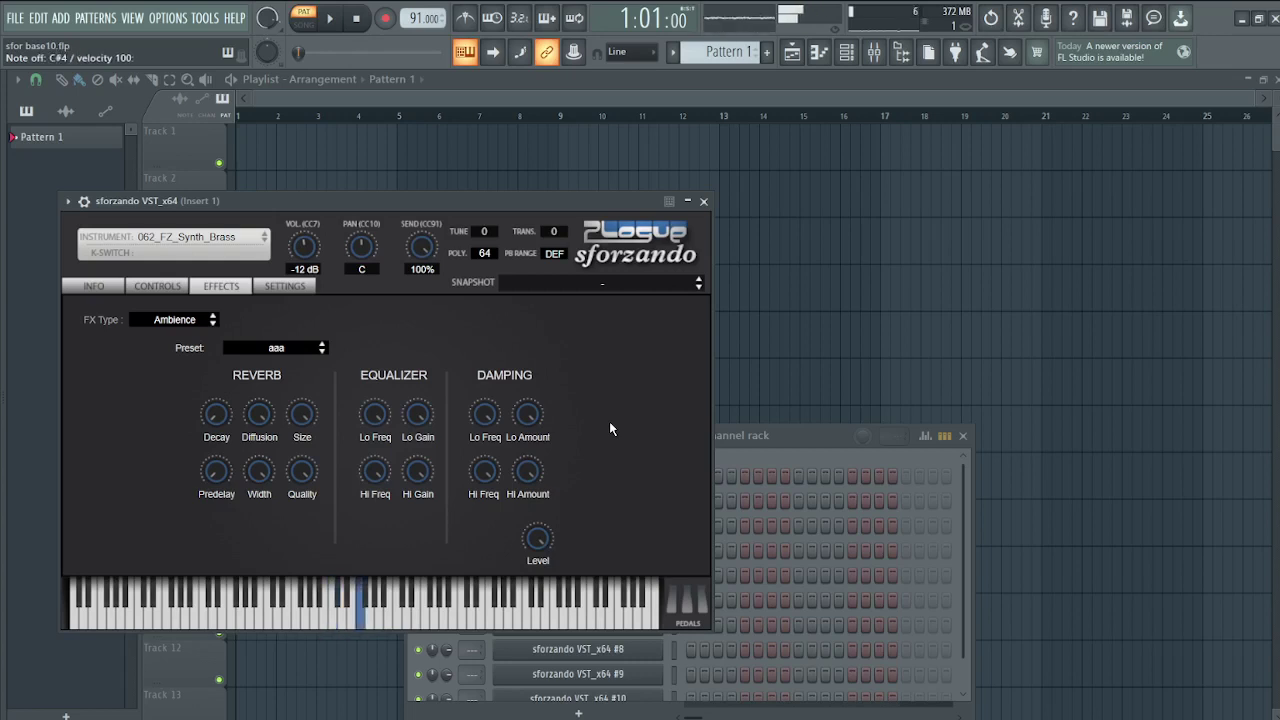
{"action": "key", "text": "z"}
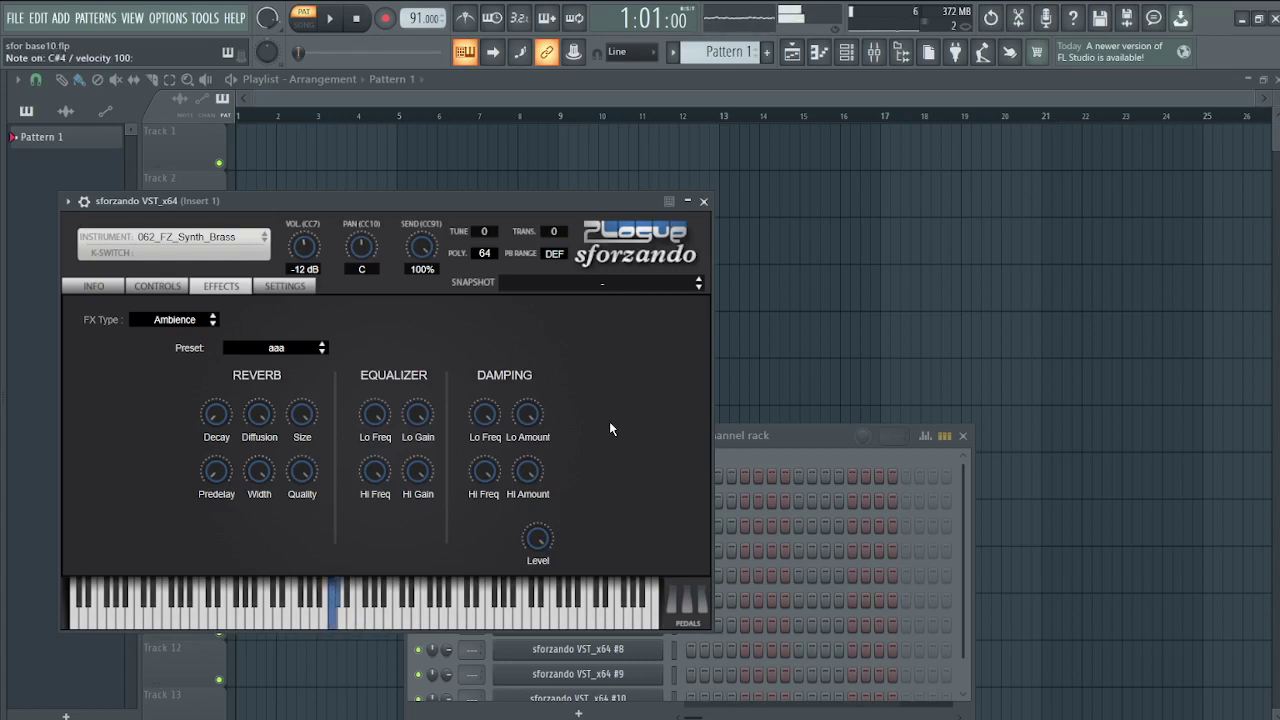
{"action": "key", "text": "v"}
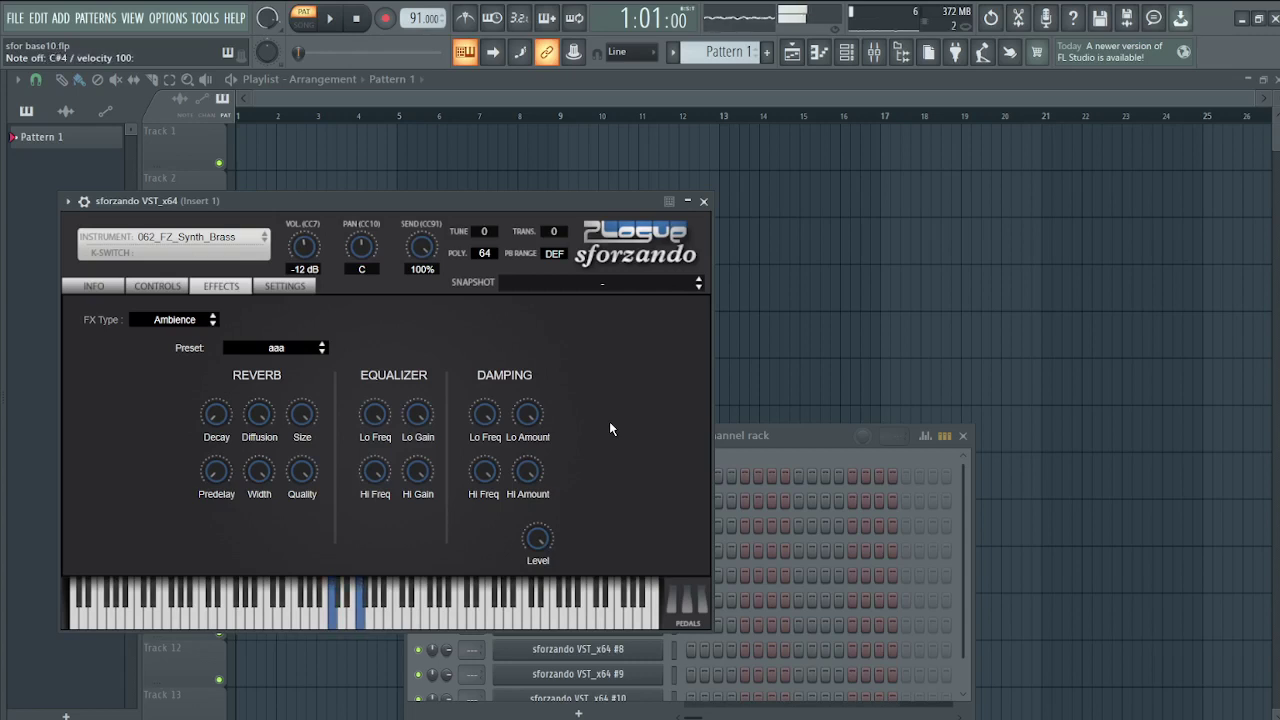
{"action": "key", "text": "s"}
{"action": "key", "text": "v"}
{"action": "key", "text": "s"}
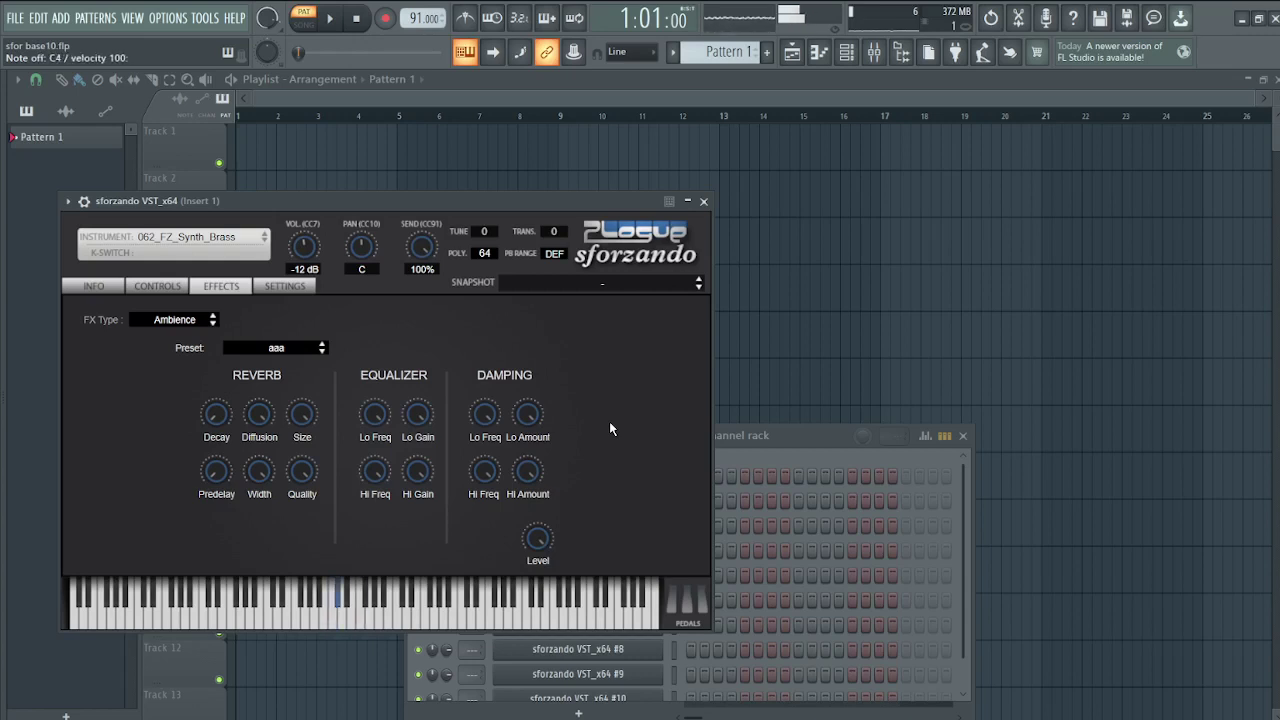
{"action": "key", "text": "v"}
{"action": "key", "text": "z"}
{"action": "key", "text": "v"}
{"action": "key", "text": "z"}
{"action": "key", "text": "v"}
{"action": "key", "text": "z"}
{"action": "key", "text": "v"}
{"action": "key", "text": "z"}
{"action": "key", "text": "v"}
{"action": "key", "text": "z"}
{"action": "key", "text": "v"}
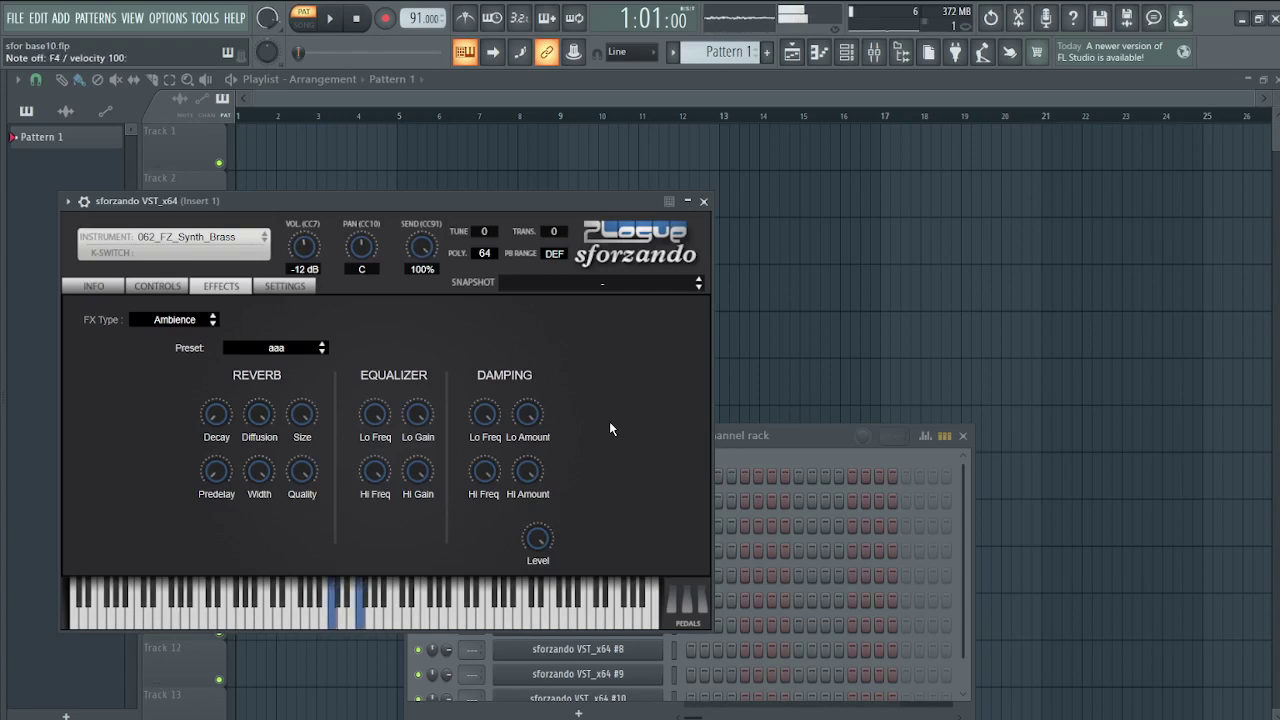
{"action": "key", "text": "v"}
{"action": "key", "text": "z"}
{"action": "key", "text": "s"}
{"action": "key", "text": "v"}
{"action": "key", "text": "z"}
{"action": "key", "text": "s"}
{"action": "key", "text": "v"}
{"action": "key", "text": "z"}
{"action": "key", "text": "s"}
{"action": "key", "text": "v"}
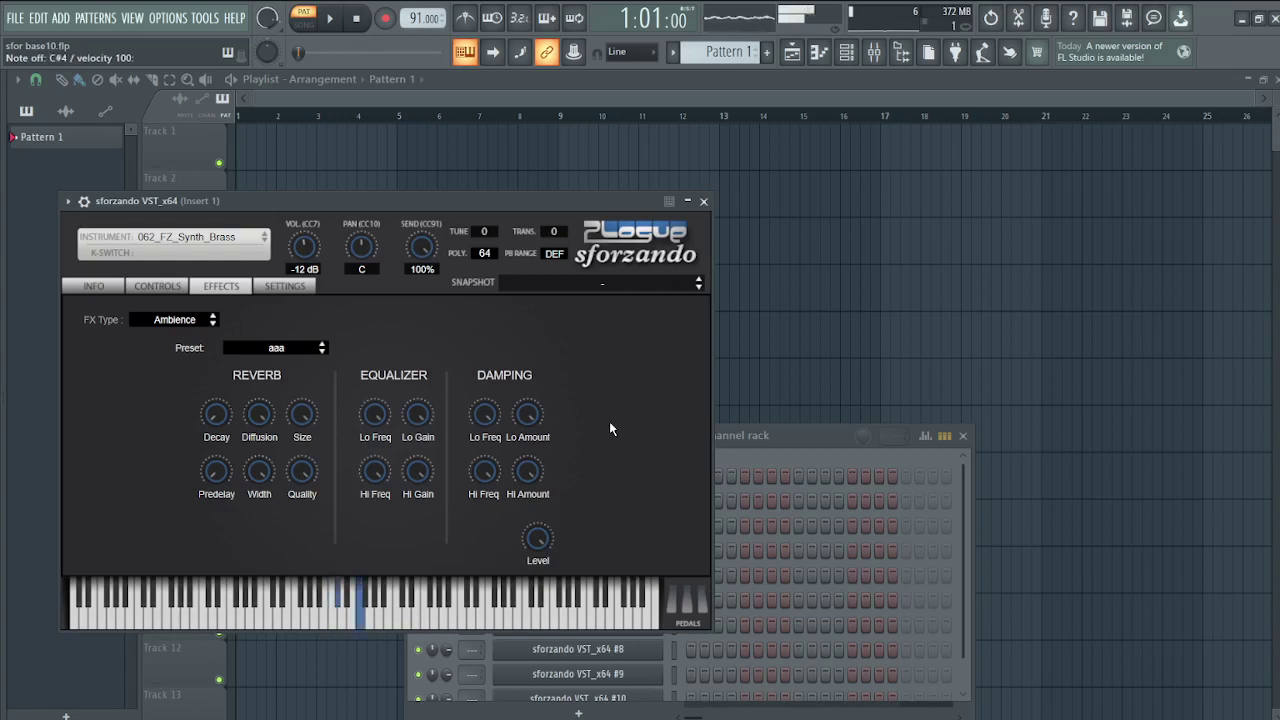
{"action": "key", "text": "z"}
{"action": "key", "text": "v"}
{"action": "key", "text": "z"}
{"action": "key", "text": "s"}
{"action": "key", "text": "v"}
{"action": "key", "text": "z"}
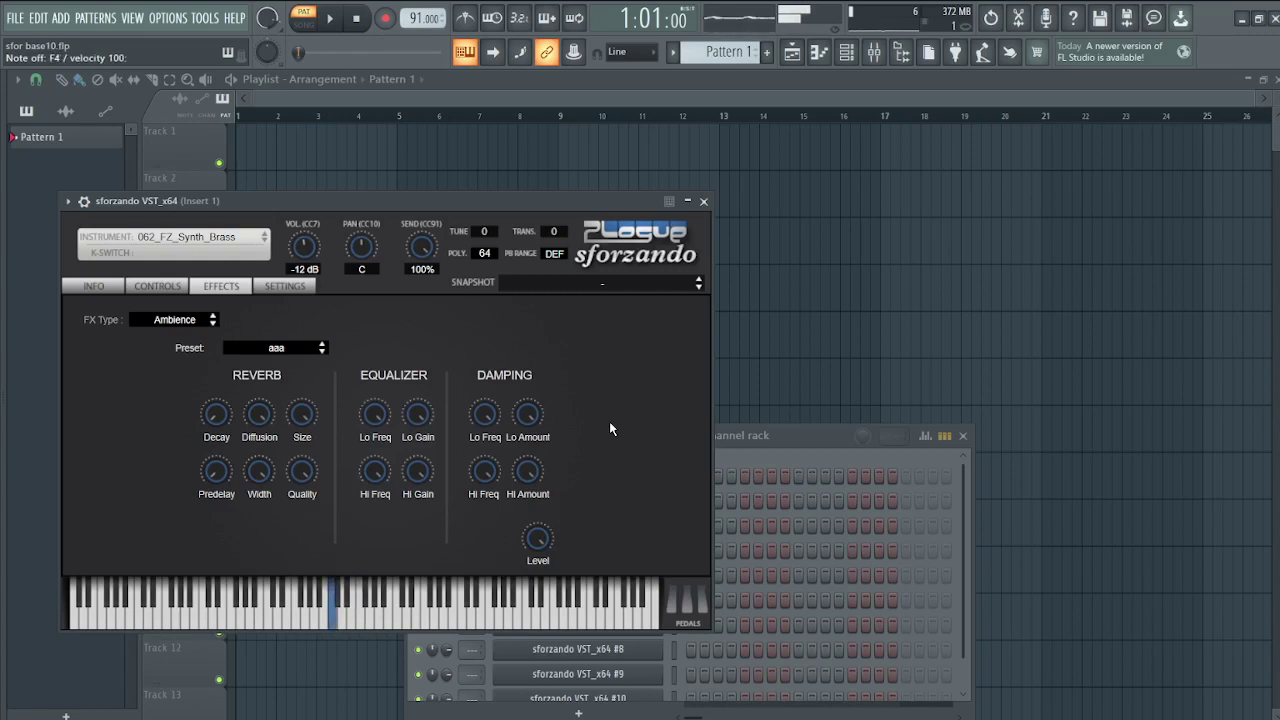
{"action": "key", "text": "s"}
{"action": "key", "text": "v"}
{"action": "key", "text": "z"}
{"action": "key", "text": "s"}
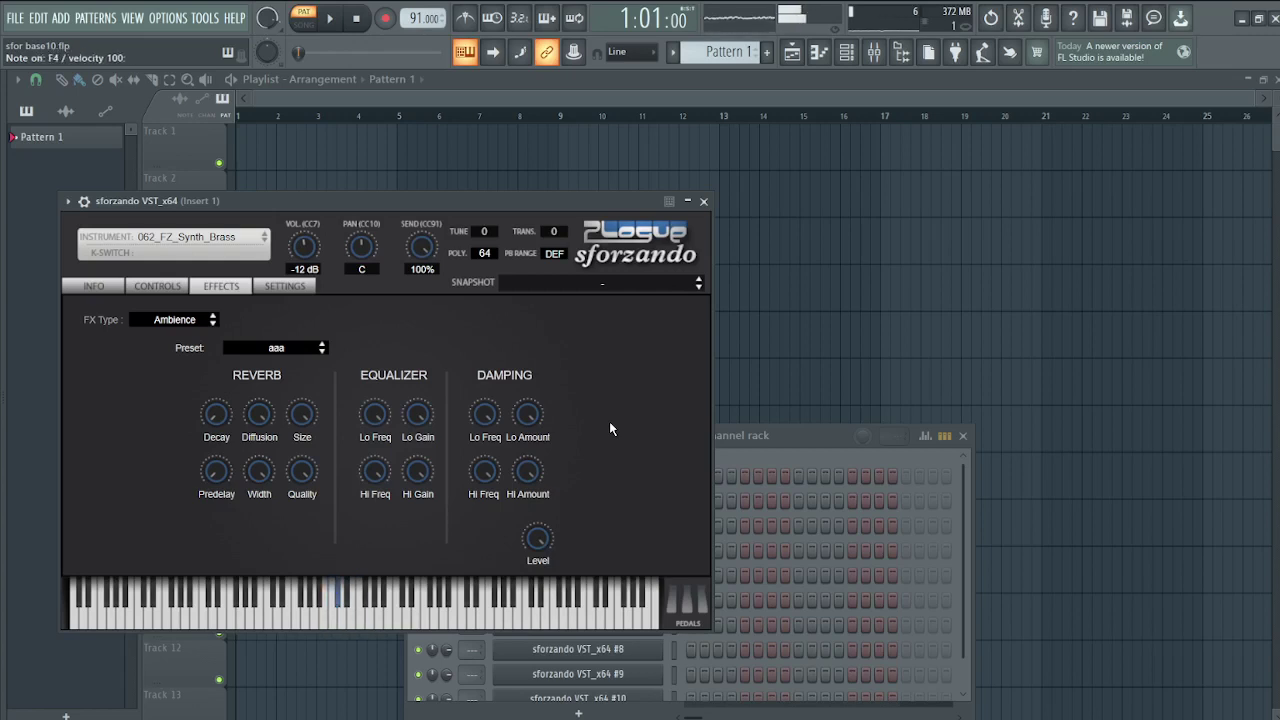
{"action": "key", "text": "v"}
{"action": "key", "text": "z"}
{"action": "key", "text": "s"}
{"action": "key", "text": "v"}
{"action": "key", "text": "z"}
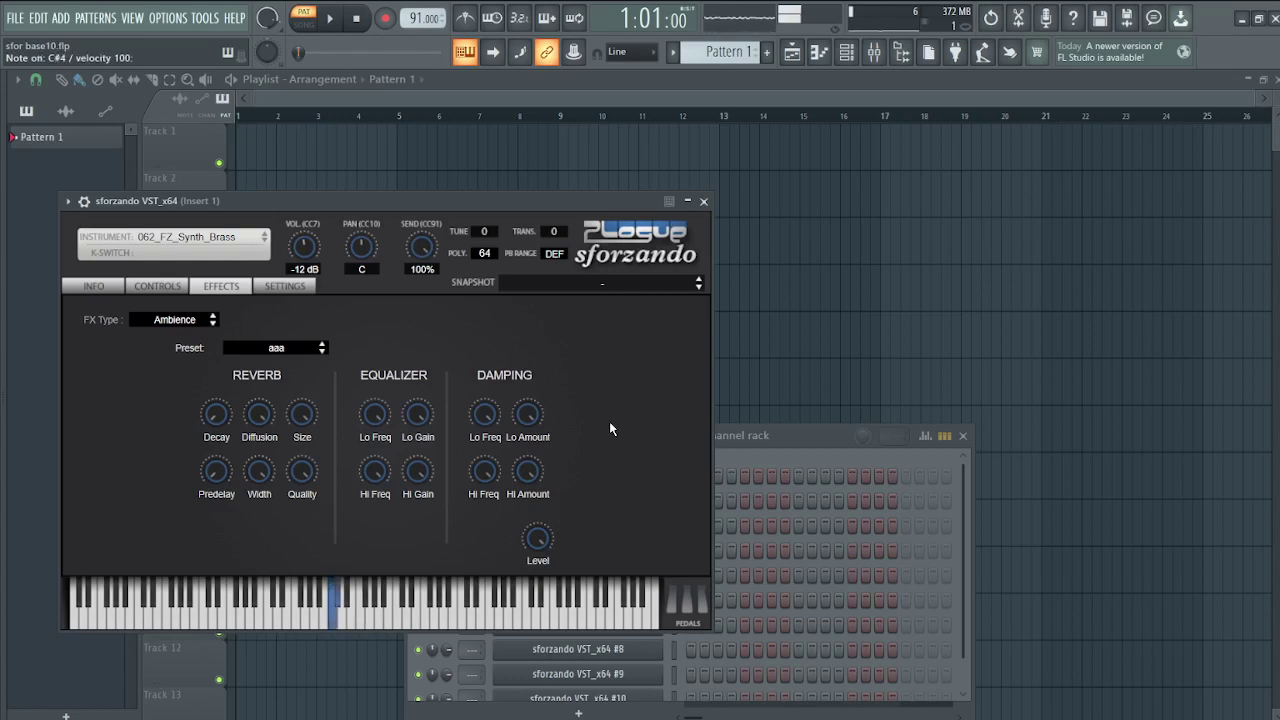
{"action": "key", "text": "s"}
{"action": "key", "text": "v"}
{"action": "key", "text": "z"}
{"action": "key", "text": "s"}
{"action": "key", "text": "v"}
{"action": "key", "text": "z"}
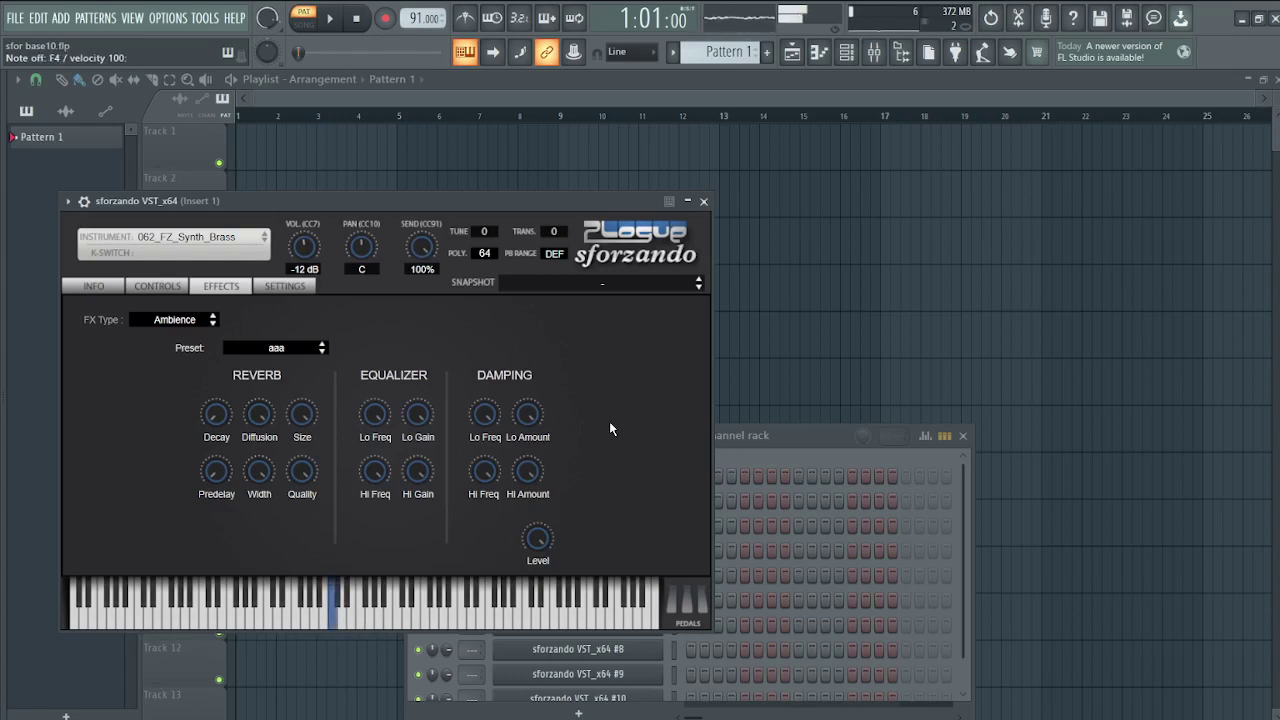
{"action": "key", "text": "v"}
{"action": "key", "text": "z"}
{"action": "key", "text": "v"}
{"action": "key", "text": "z"}
{"action": "key", "text": "s"}
{"action": "key", "text": "v"}
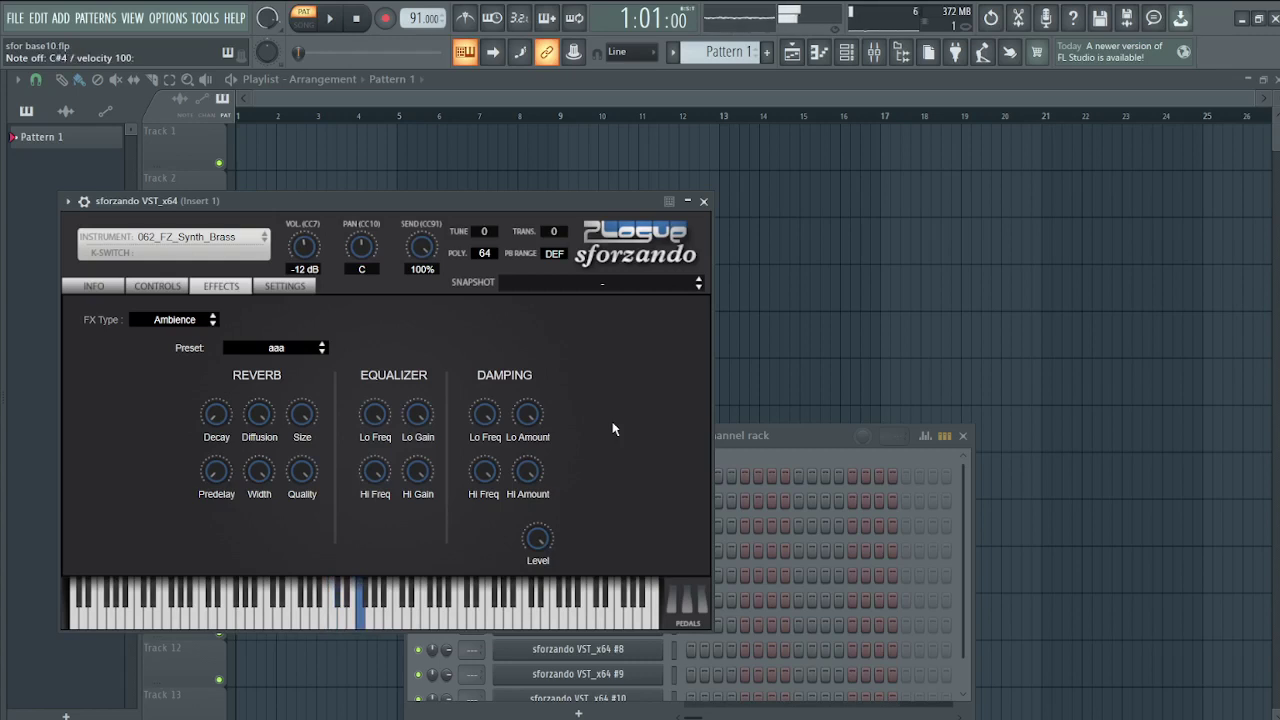
Step: Audition notes between C5 and F5 on the plugin's virtual piano over held C4 and F4
{"action": "left_click", "coordinate": [427, 625]}
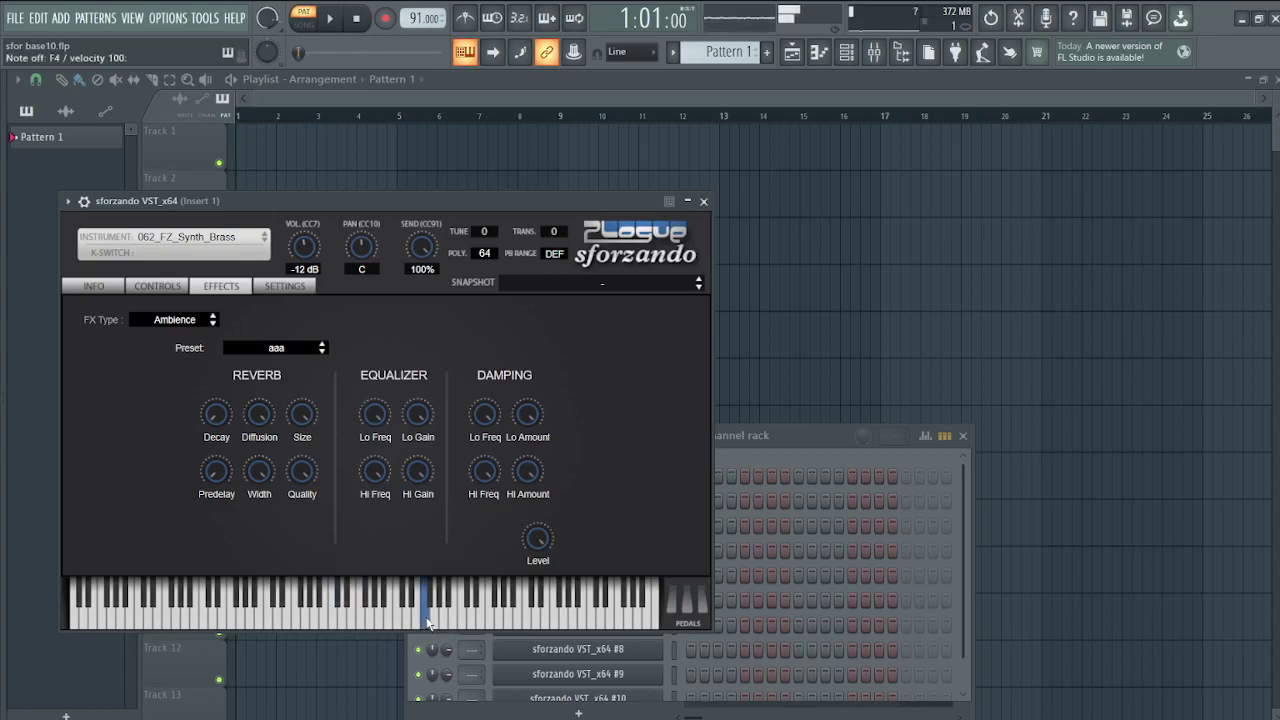
{"action": "mouse_move", "coordinate": [414, 624]}
{"action": "left_mouse_down"}
{"action": "mouse_move", "coordinate": [391, 624]}
{"action": "mouse_move", "coordinate": [403, 608]}
{"action": "left_mouse_up"}
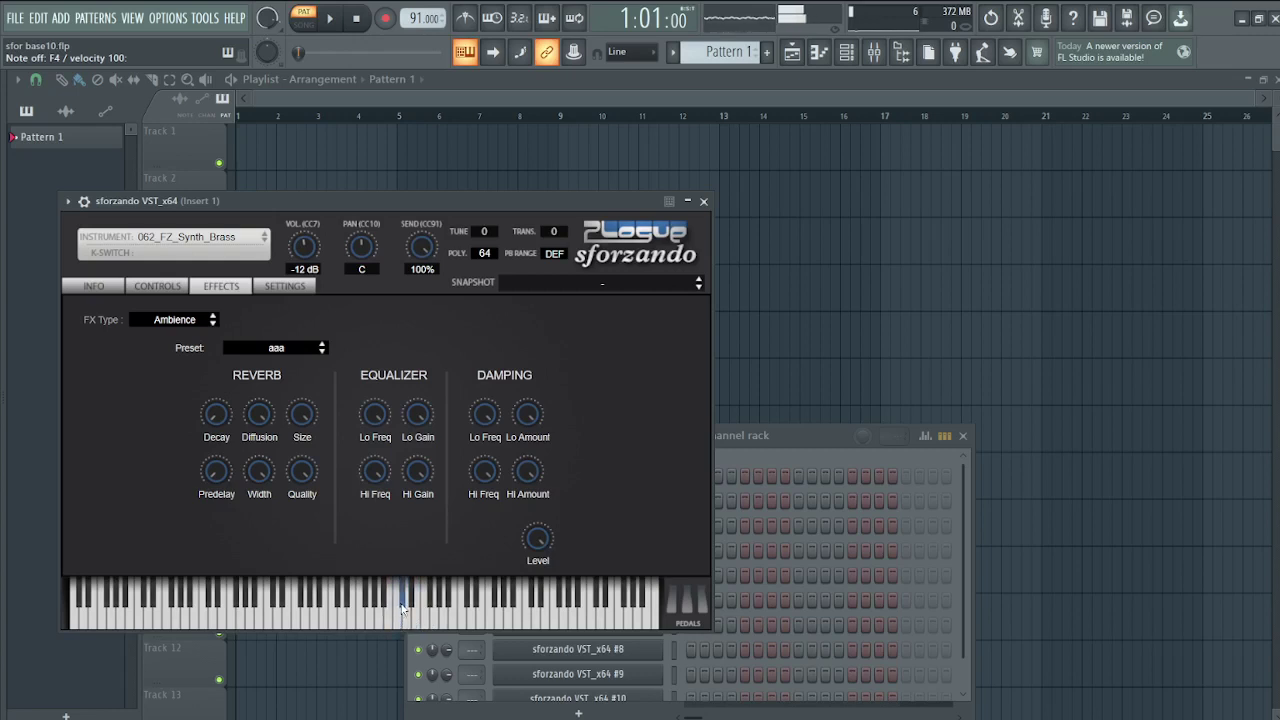
{"action": "key", "text": "q"}
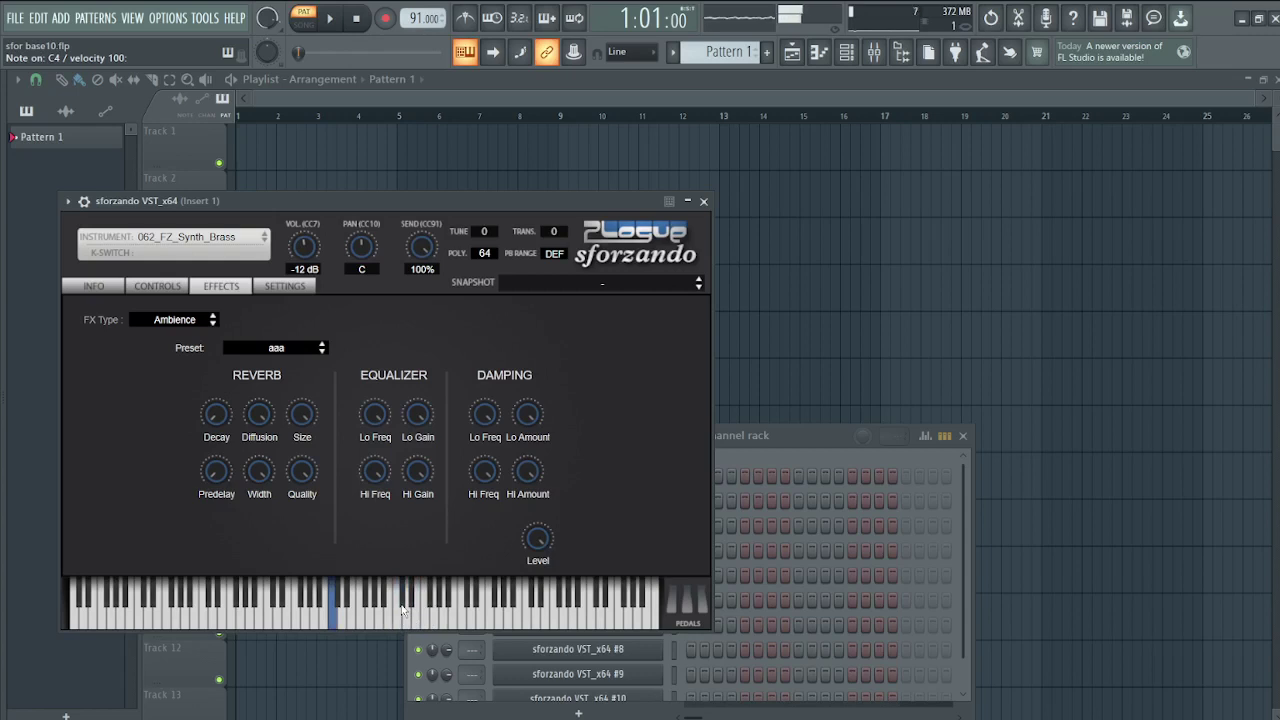
{"action": "key", "text": "v"}
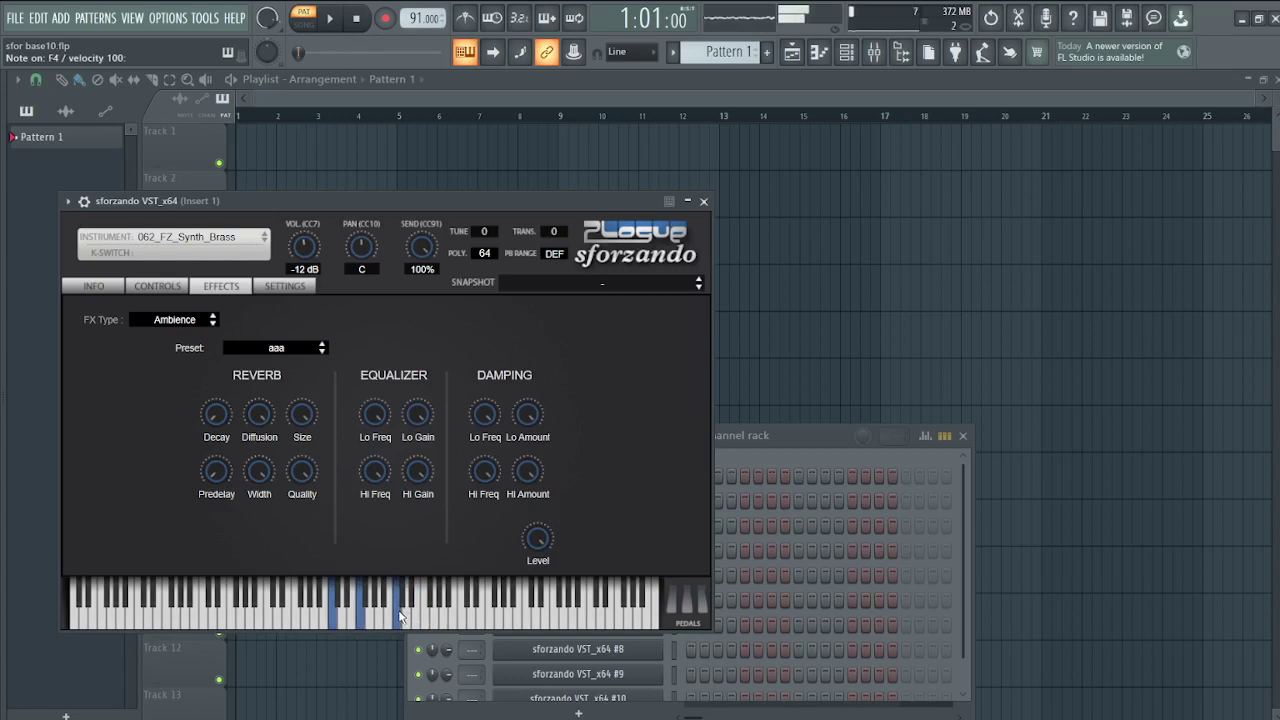
{"action": "left_click", "coordinate": [393, 624]}
{"action": "left_click_drag", "start_coordinate": [392, 621], "coordinate": [406, 621]}
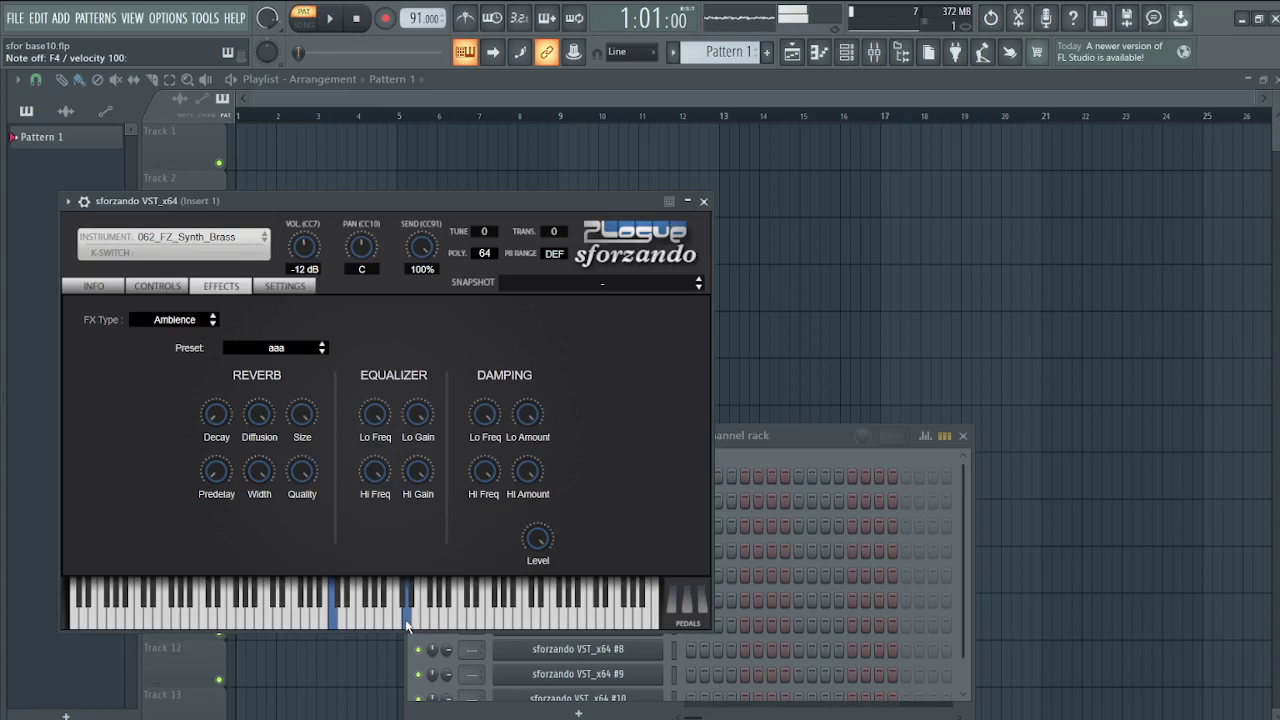
{"action": "key", "text": "v"}
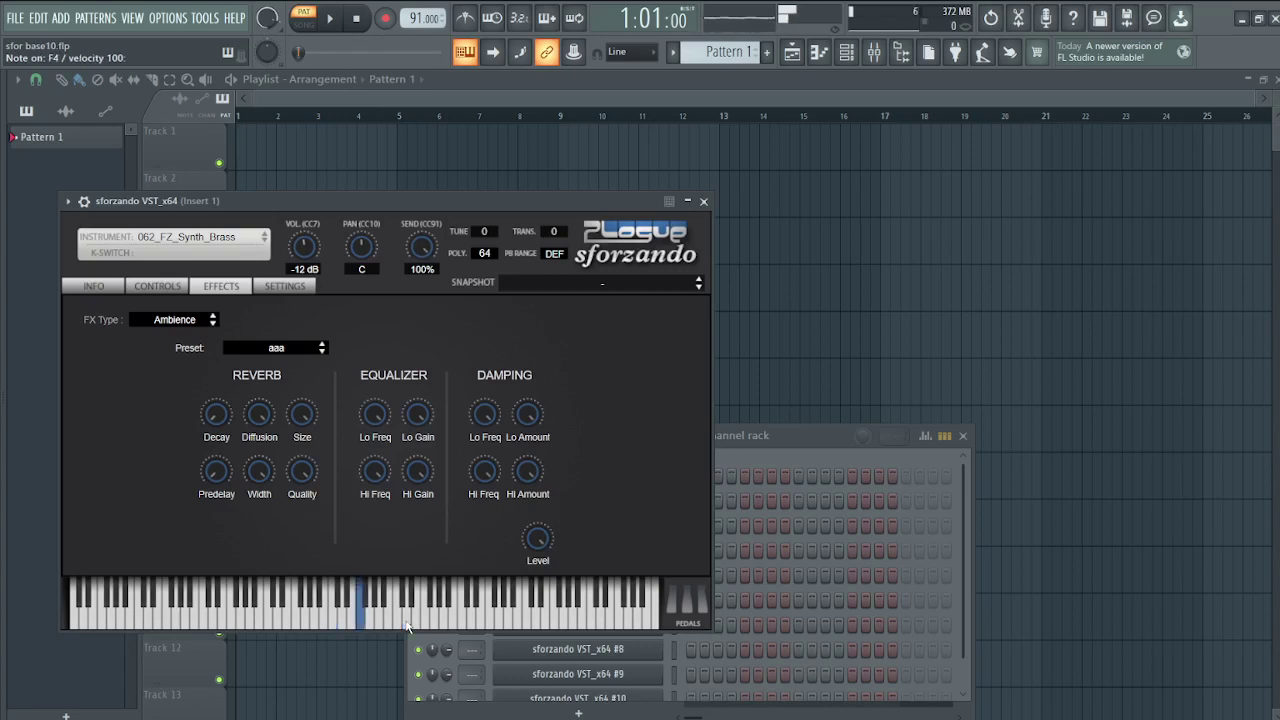
Step: Audition chords over C4, combining G4 with C5 or D5 and A4 with E5
{"action": "key", "text": "z"}
{"action": "key", "text": "b"}
{"action": "left_click", "coordinate": [407, 626]}
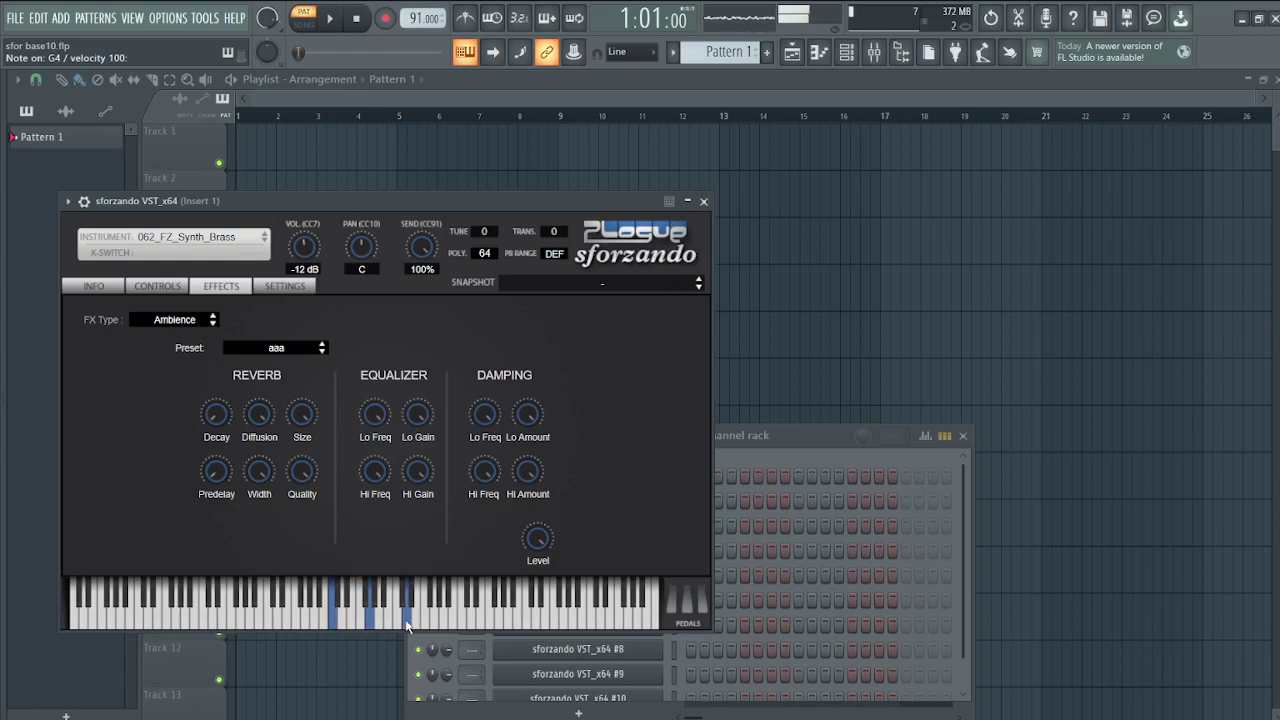
{"action": "key", "text": "comma"}
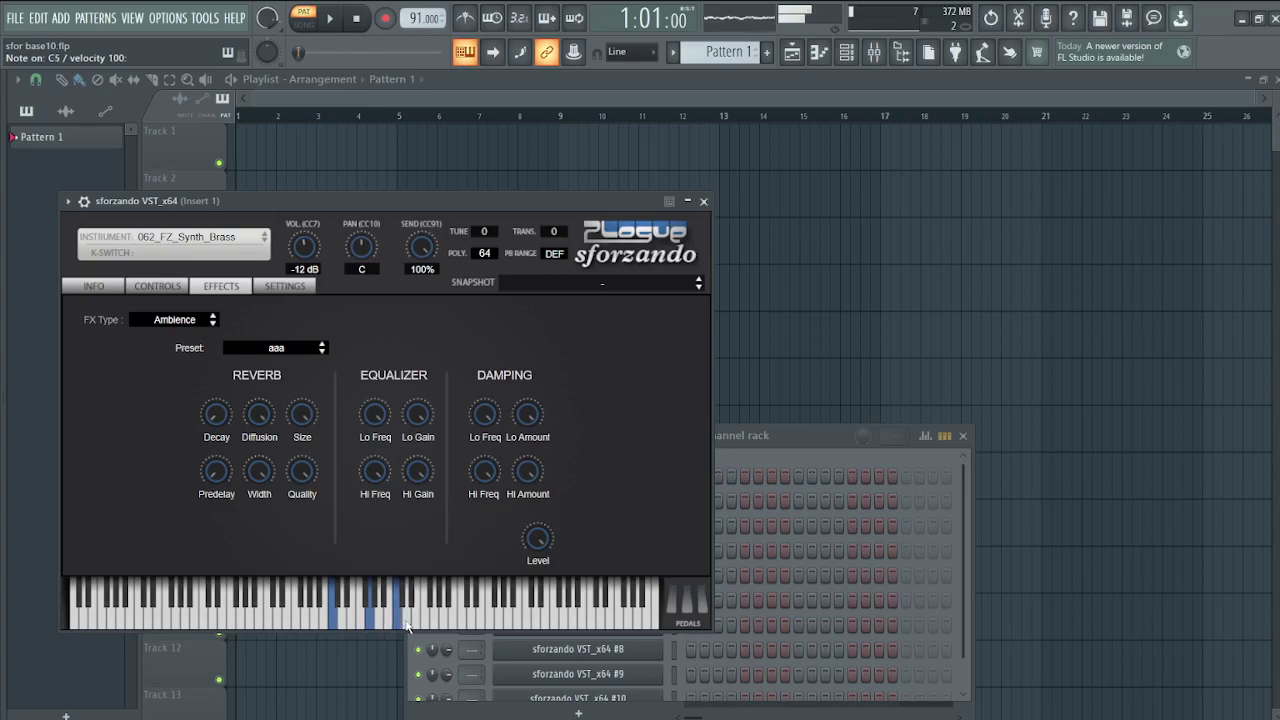
{"action": "key", "text": "period"}
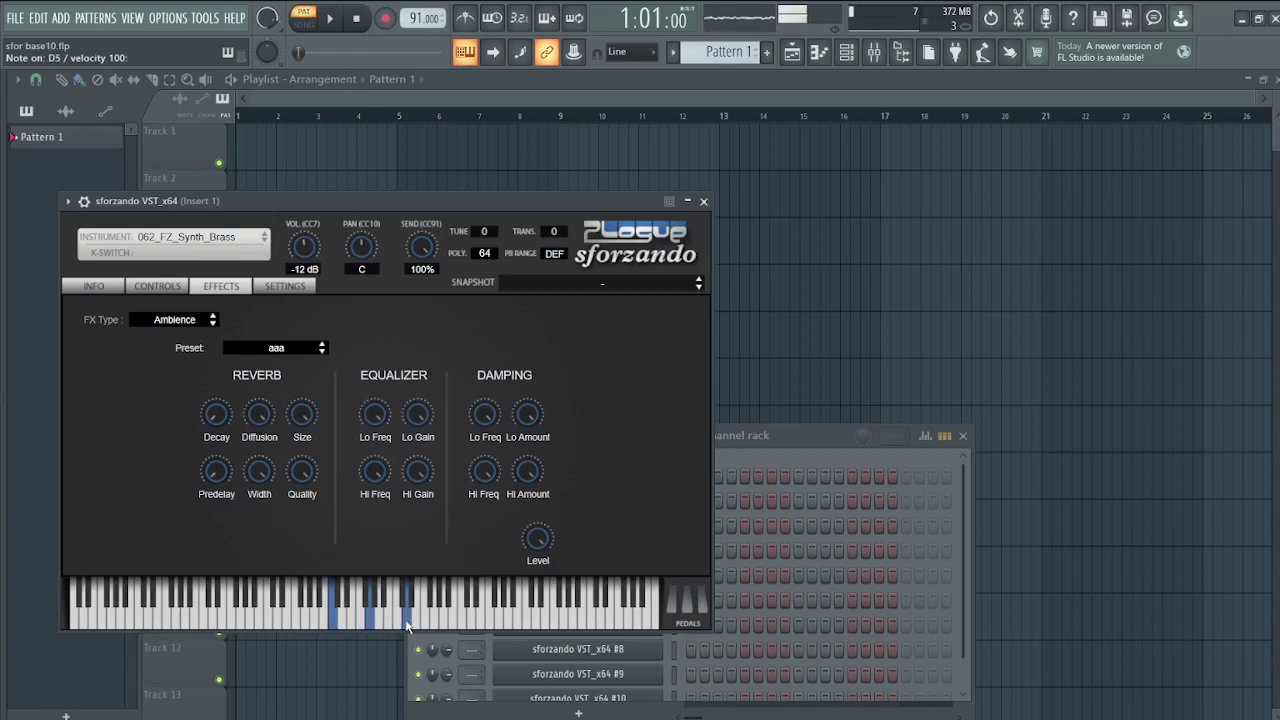
{"action": "key", "text": "n"}
{"action": "key", "text": "slash"}
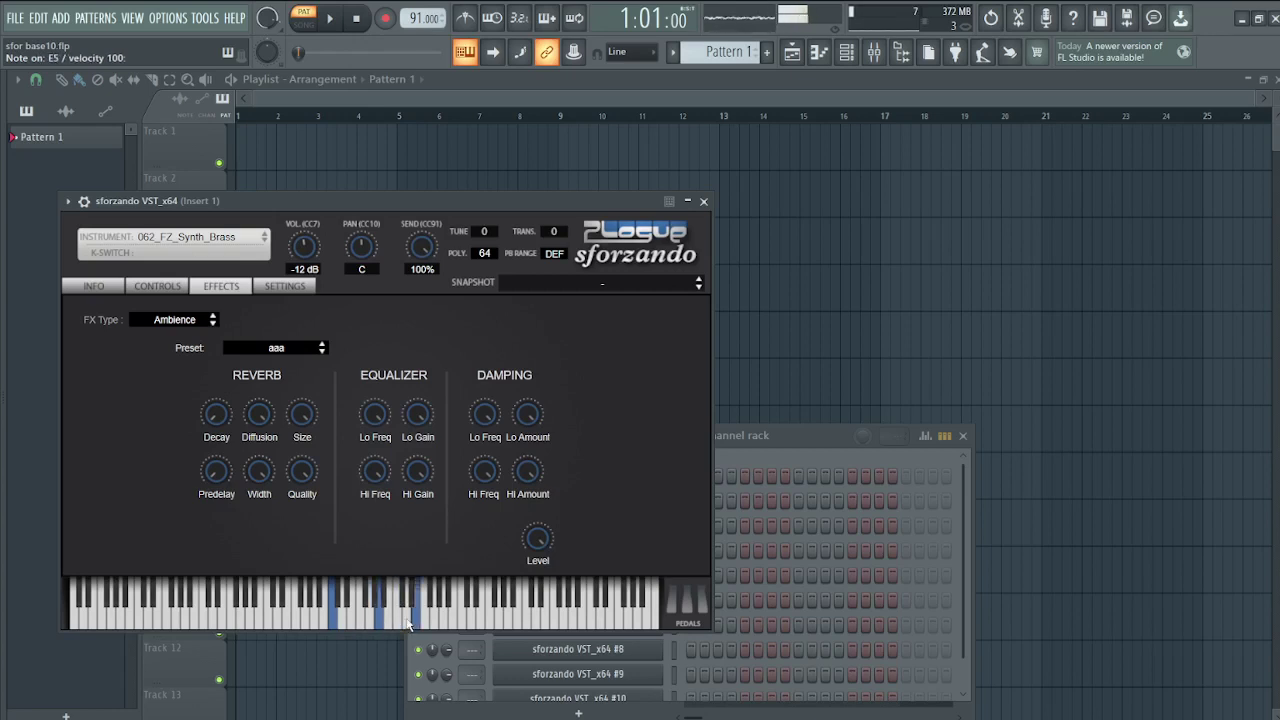
{"action": "key", "text": "m"}
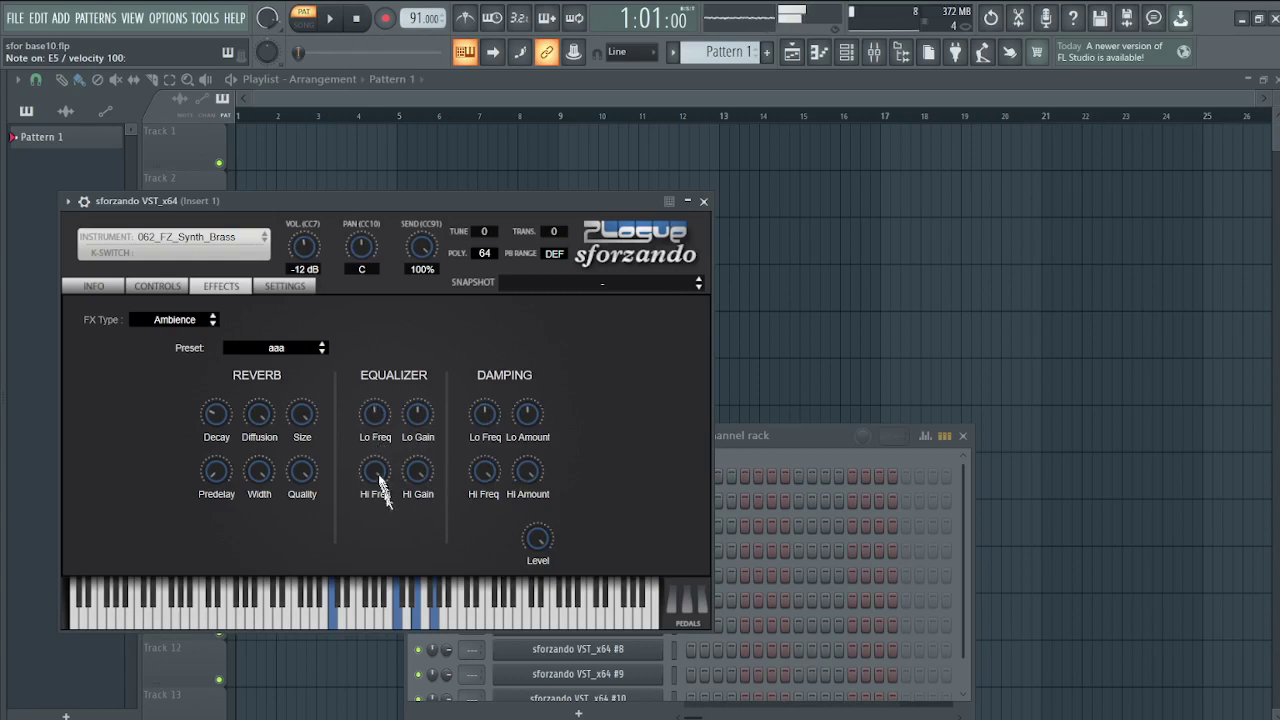
Step: Turn down Hi Freq and Hi Gain in the Ambience equalizer, and Hi Freq and Hi Amount in its damping
{"action": "left_click_drag", "start_coordinate": [381, 553], "coordinate": [392, 627]}
{"action": "left_click_drag", "start_coordinate": [418, 480], "coordinate": [447, 641]}
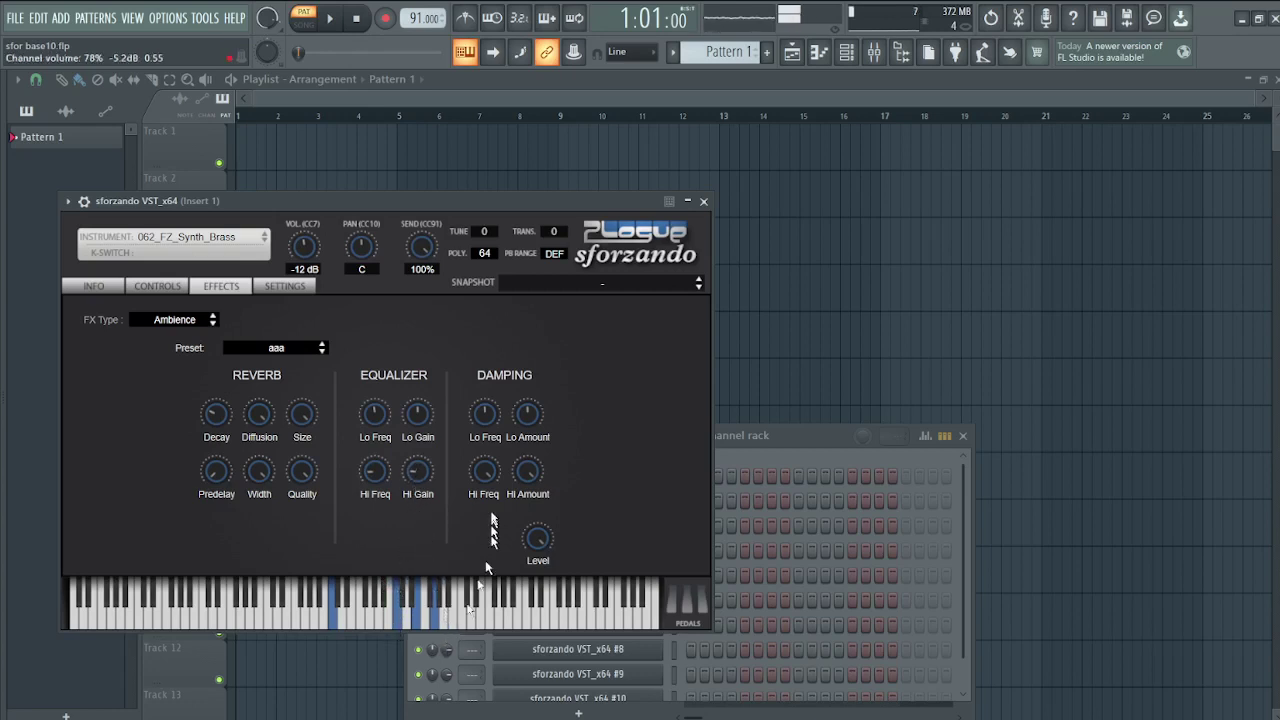
{"action": "left_click_drag", "start_coordinate": [486, 472], "coordinate": [492, 598]}
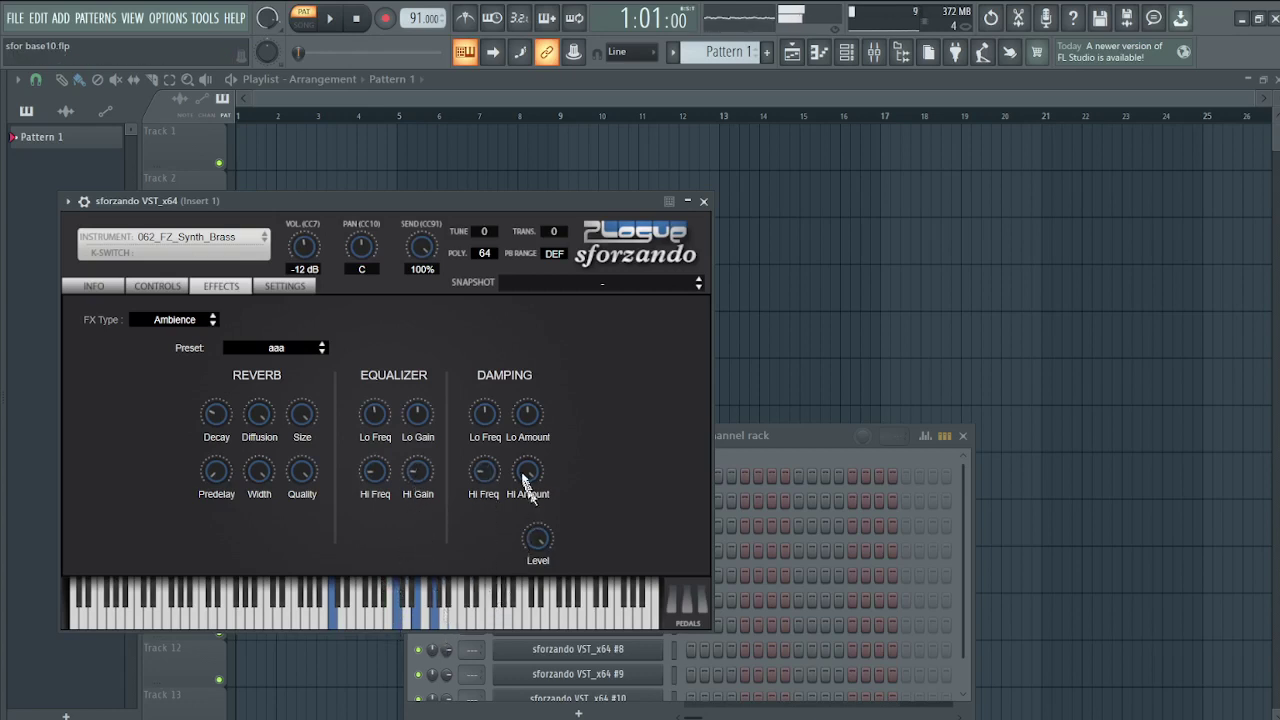
{"action": "left_click_drag", "start_coordinate": [524, 475], "coordinate": [546, 616]}
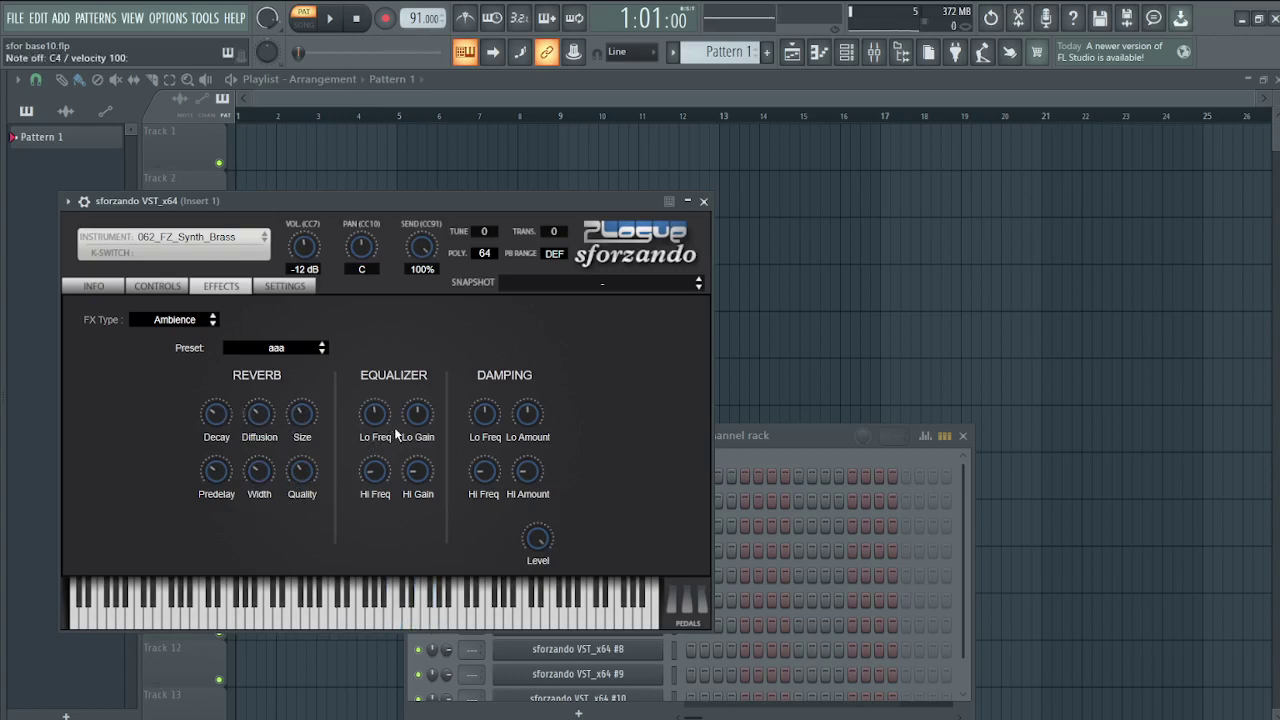
Step: Audition repeated high notes from C6 to D6 on the virtual piano over a C5, E5 and G5 chord
{"action": "key", "text": "e"}
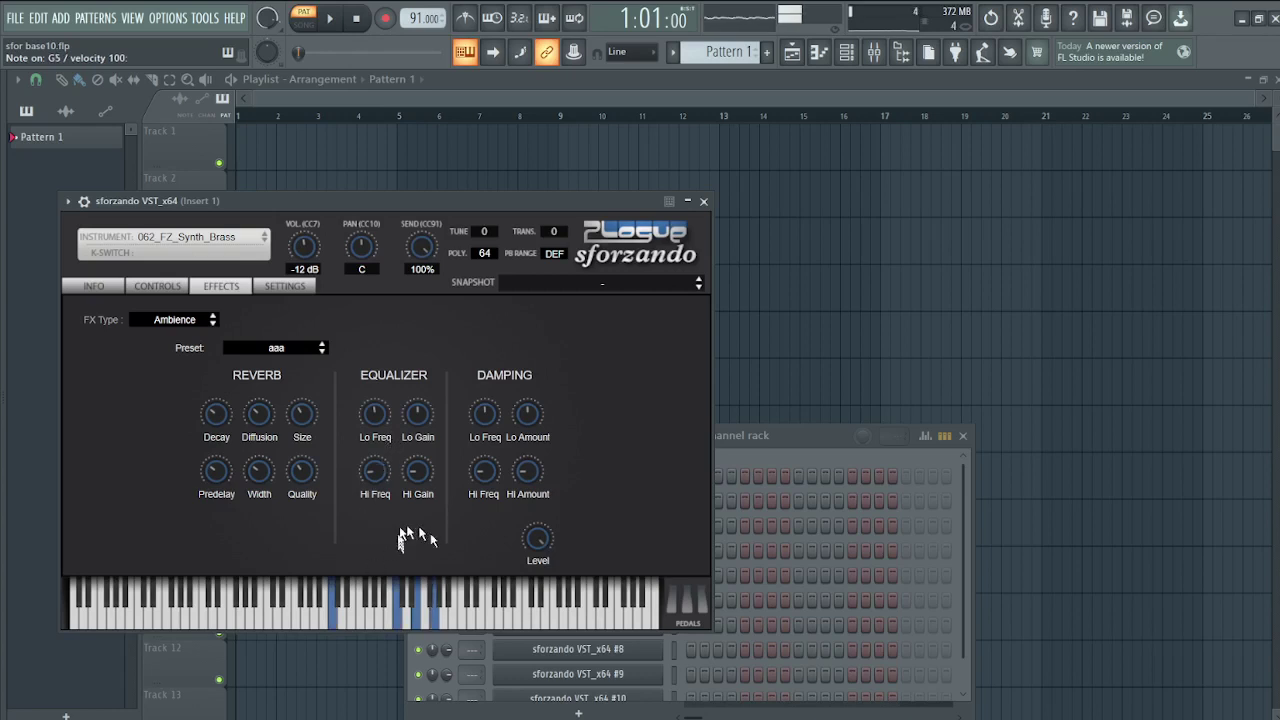
{"action": "left_click", "coordinate": [468, 600]}
{"action": "left_click", "coordinate": [467, 605]}
{"action": "left_click", "coordinate": [468, 605]}
{"action": "left_click", "coordinate": [467, 608]}
{"action": "left_click", "coordinate": [467, 610]}
{"action": "left_click", "coordinate": [467, 617]}
{"action": "left_click", "coordinate": [467, 614]}
{"action": "left_click", "coordinate": [467, 614]}
{"action": "left_click", "coordinate": [469, 614]}
{"action": "left_click", "coordinate": [468, 610]}
{"action": "left_click", "coordinate": [467, 607]}
{"action": "left_click", "coordinate": [467, 607]}
{"action": "left_click", "coordinate": [466, 607]}
{"action": "left_click", "coordinate": [466, 608]}
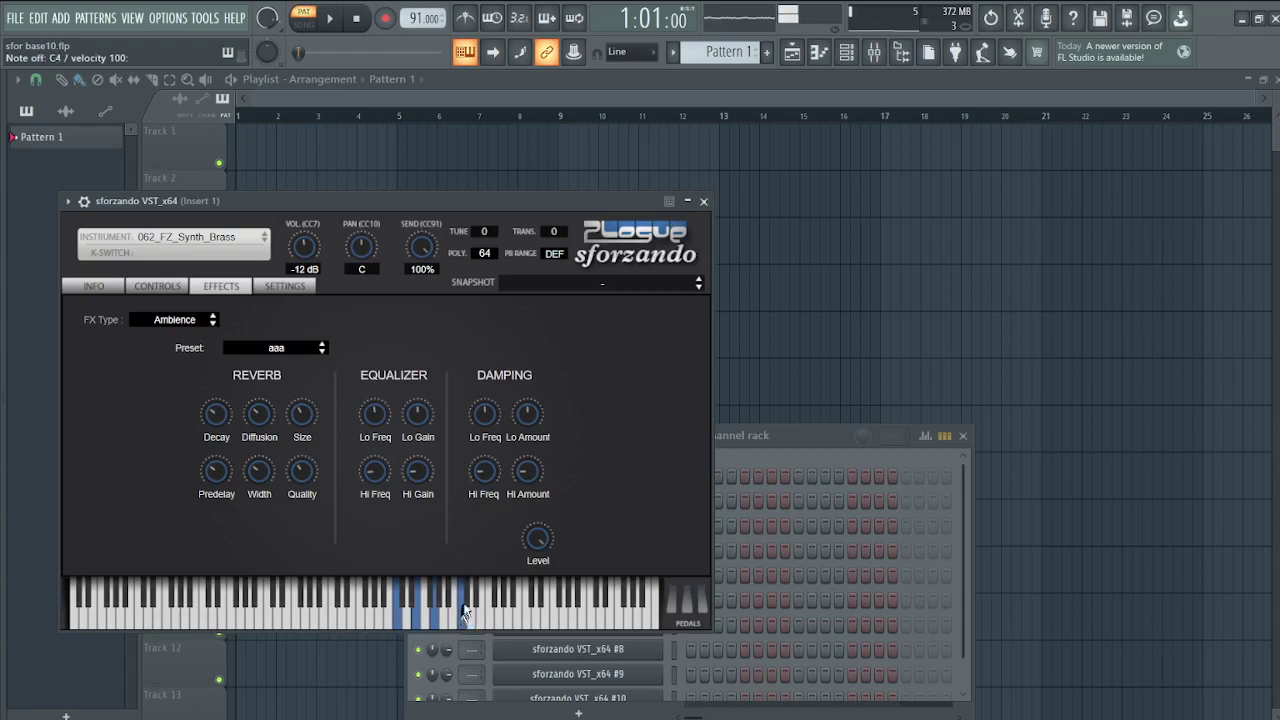
{"action": "left_click", "coordinate": [465, 611]}
{"action": "left_click", "coordinate": [466, 612]}
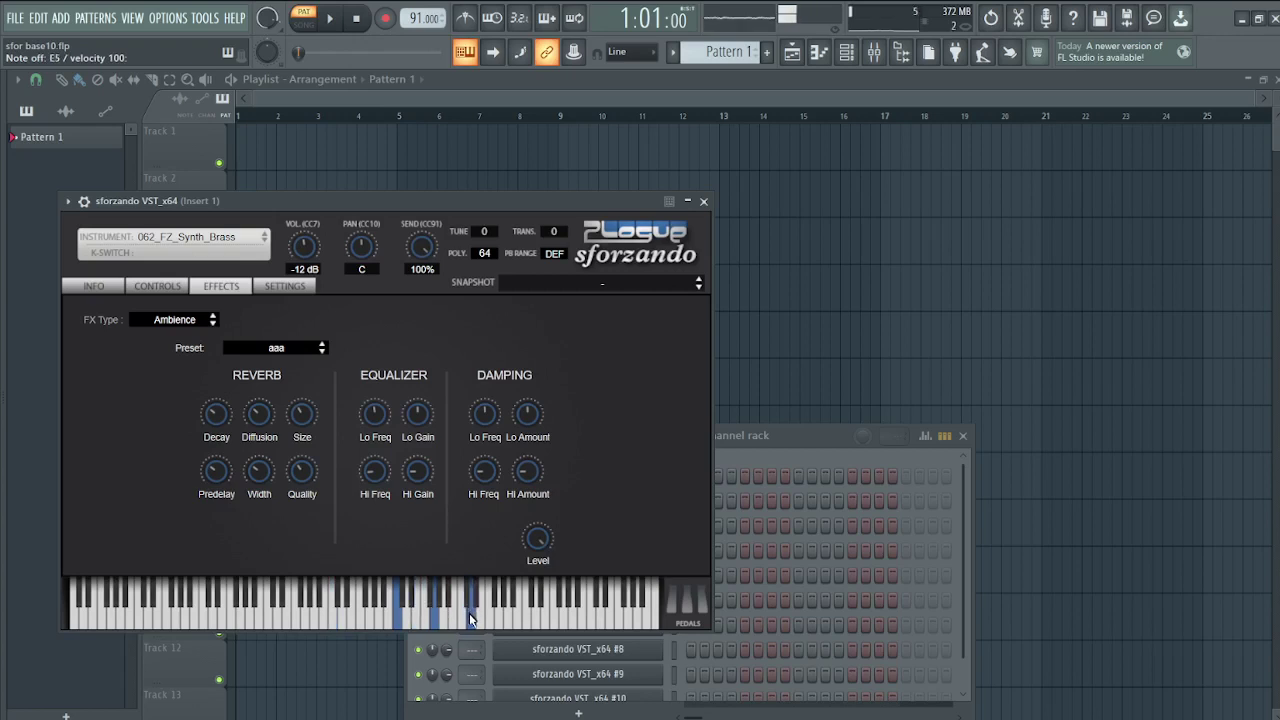
{"action": "left_click", "coordinate": [466, 613]}
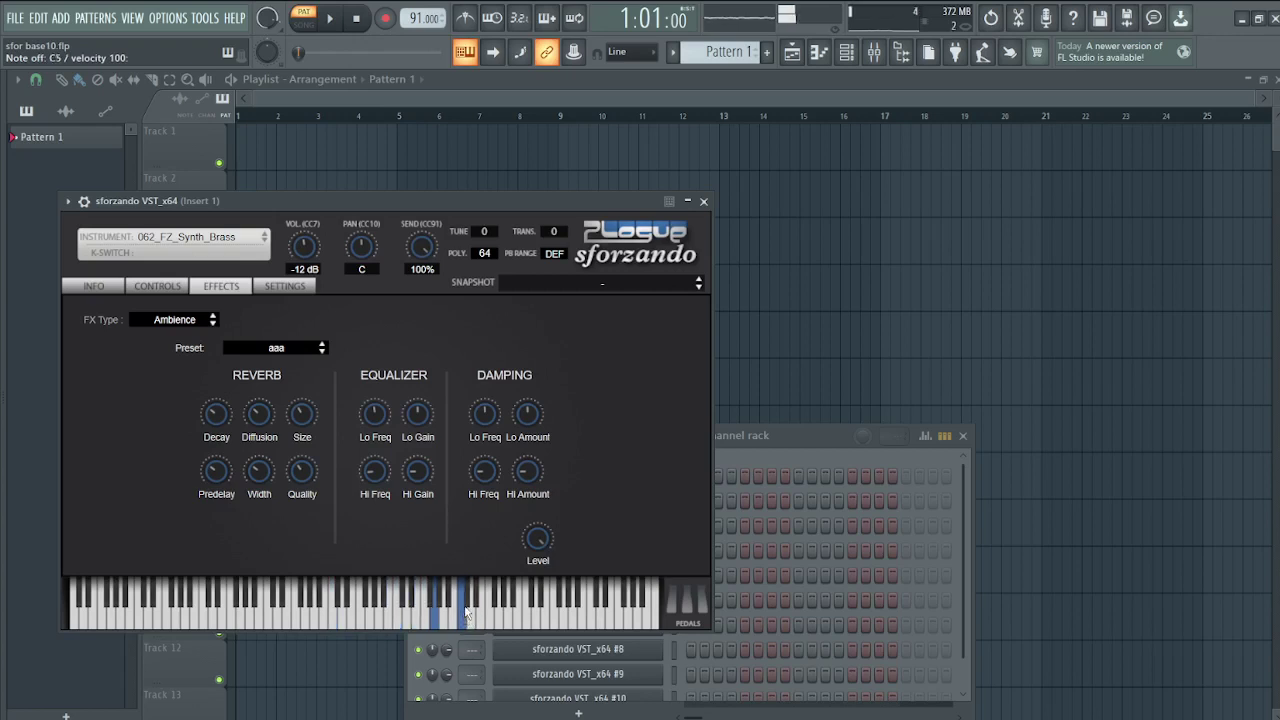
{"action": "left_click", "coordinate": [465, 614]}
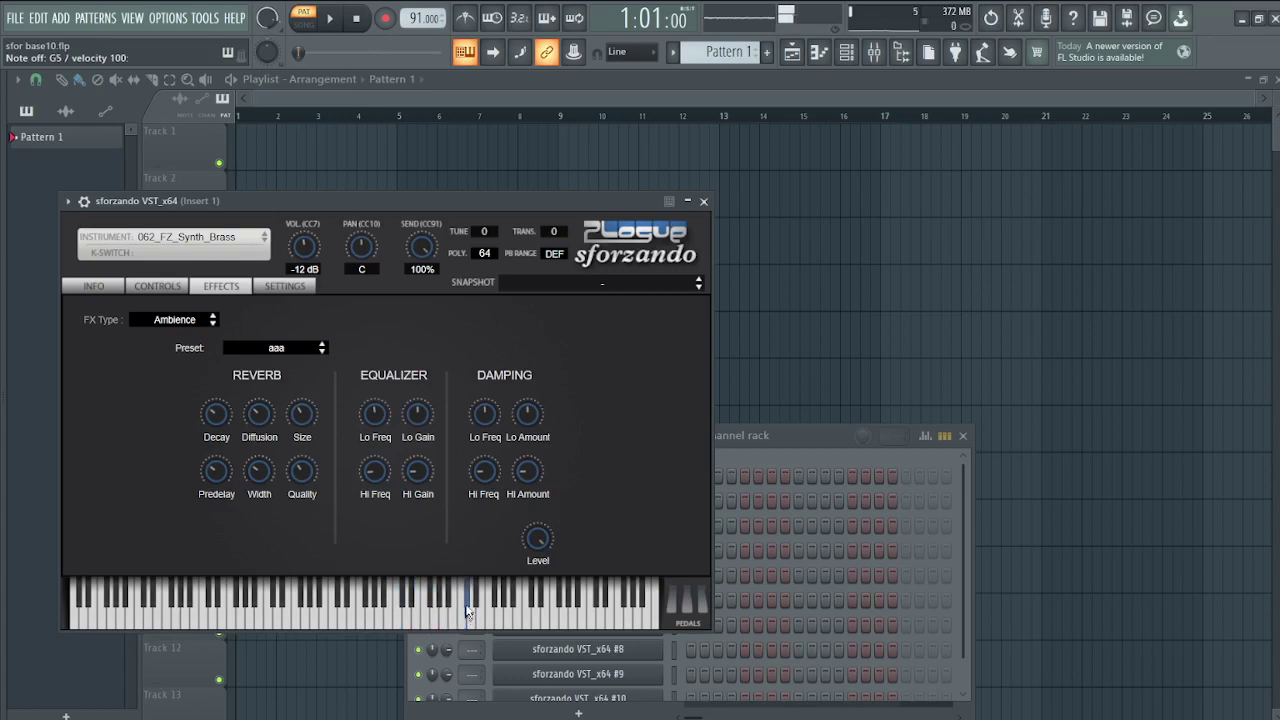
{"action": "left_click", "coordinate": [464, 612]}
{"action": "left_click", "coordinate": [470, 613]}
{"action": "left_click", "coordinate": [468, 605]}
{"action": "left_click", "coordinate": [465, 612]}
Step: Audition the adjusted Ambience effect with the low notes C4, C#4, F4 and G4
{"action": "key", "text": "z"}
{"action": "left_click", "coordinate": [336, 610]}
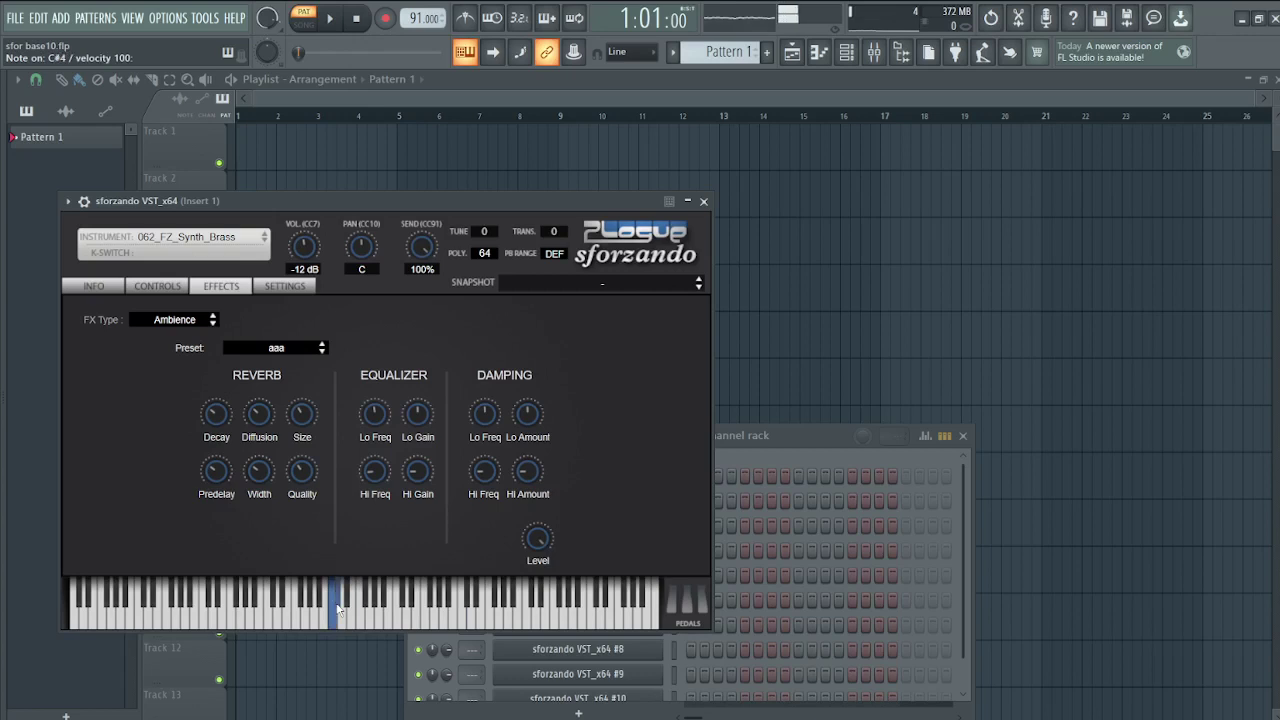
{"action": "key", "text": "v"}
{"action": "key", "text": "b"}
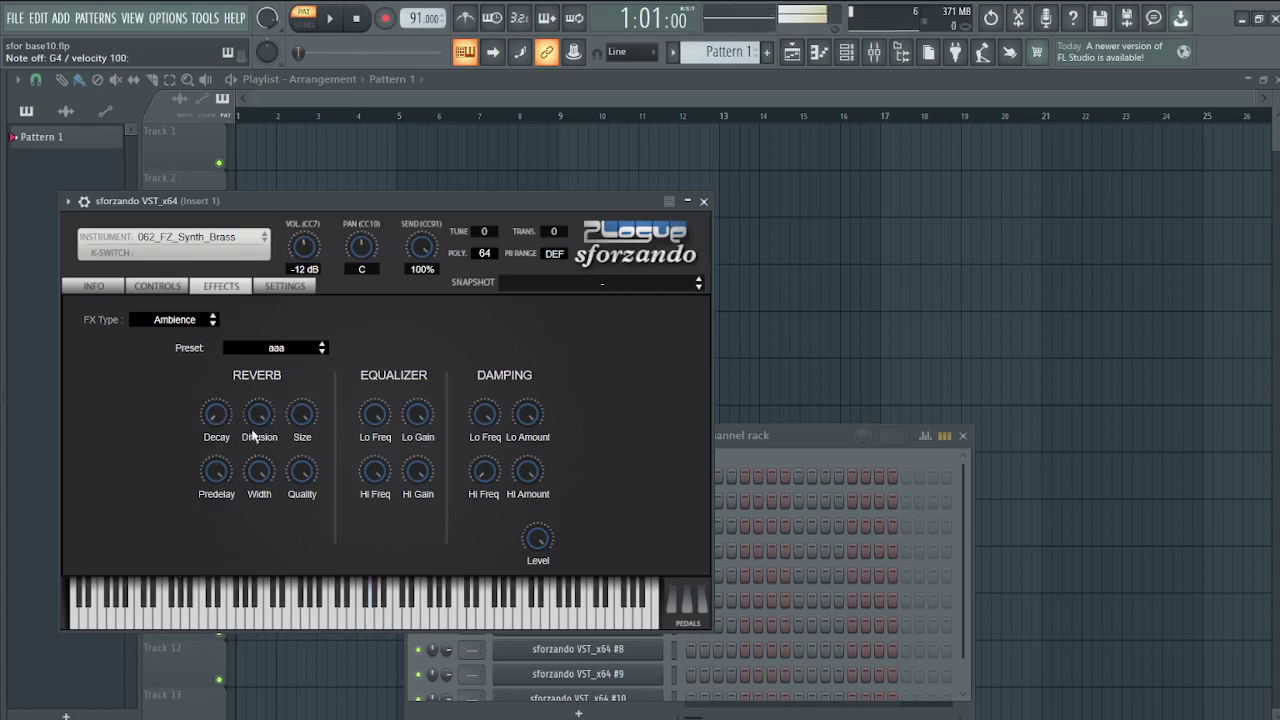
Step: Audition repeated G4 notes on the synth brass, followed by alternating C4 and G4
{"action": "key", "text": "b"}
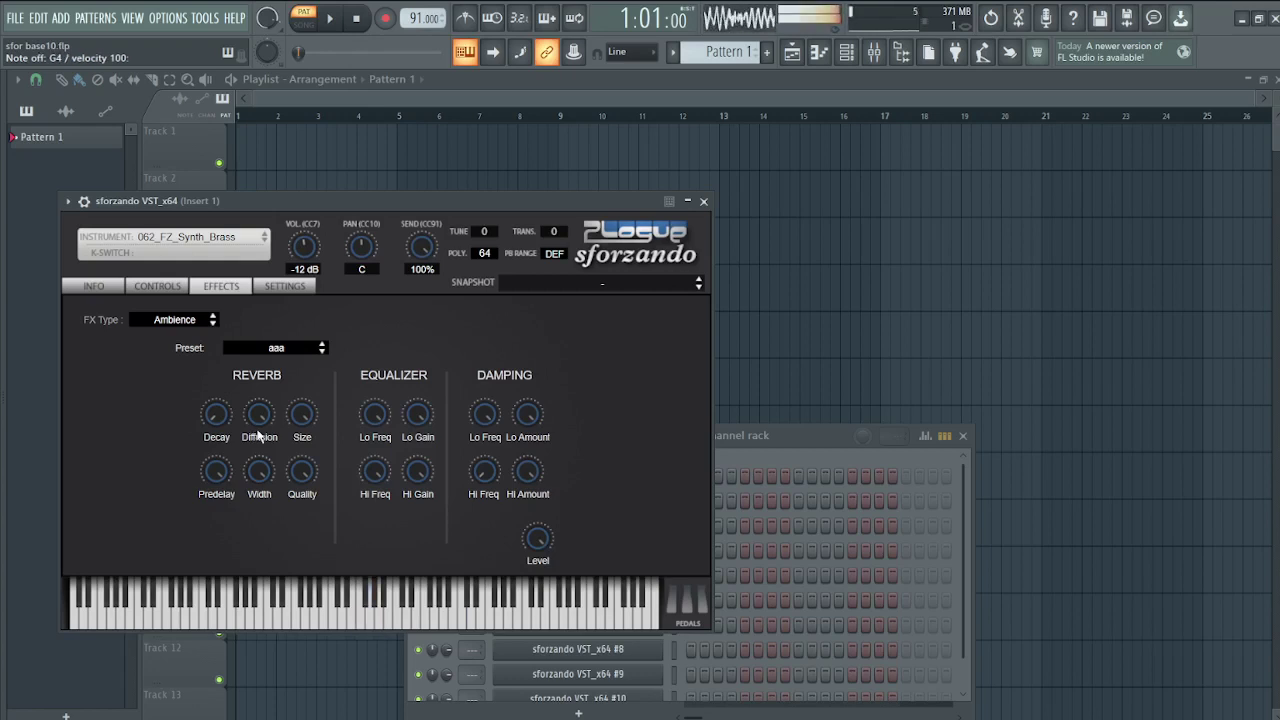
{"action": "key", "text": "b"}
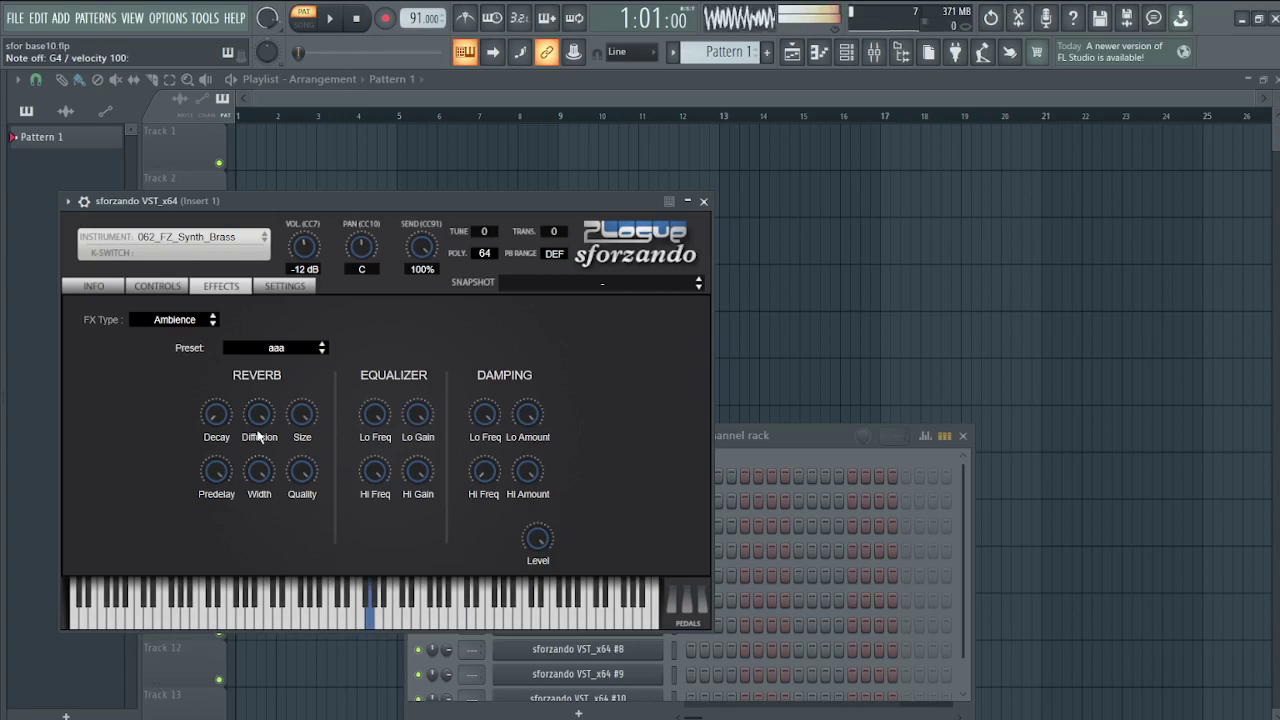
{"action": "key", "text": "b"}
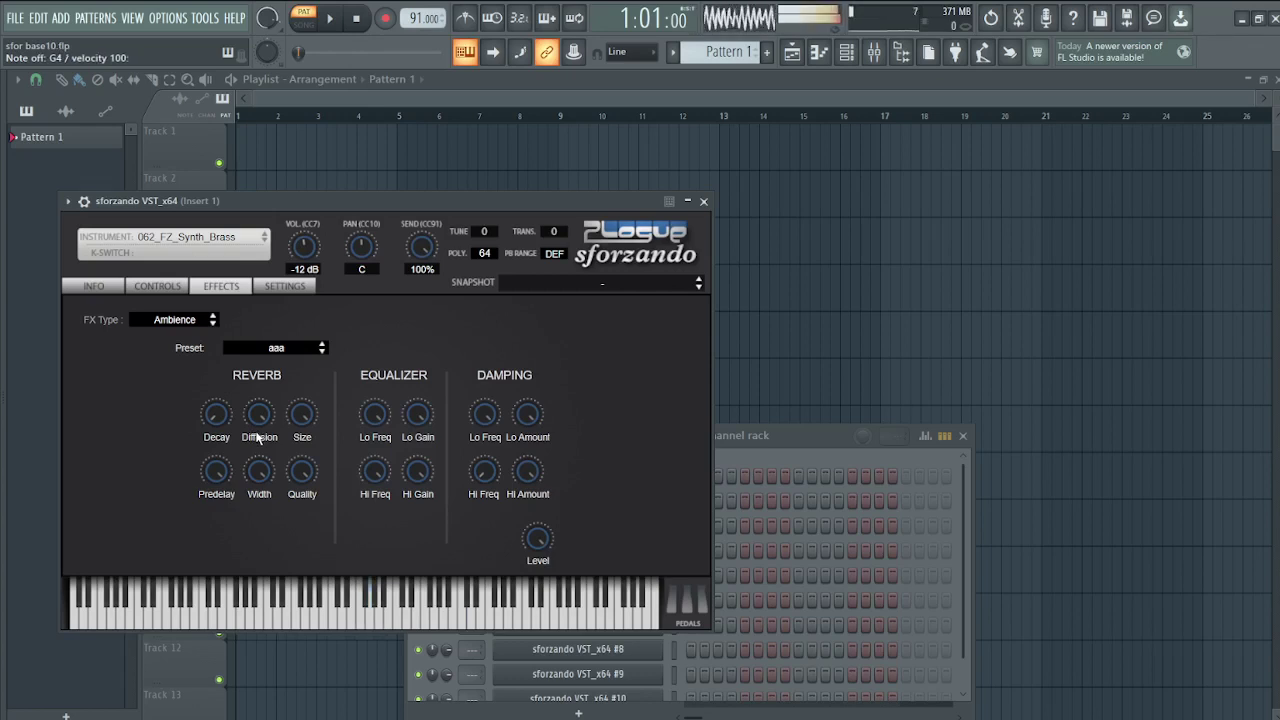
{"action": "key", "text": "z"}
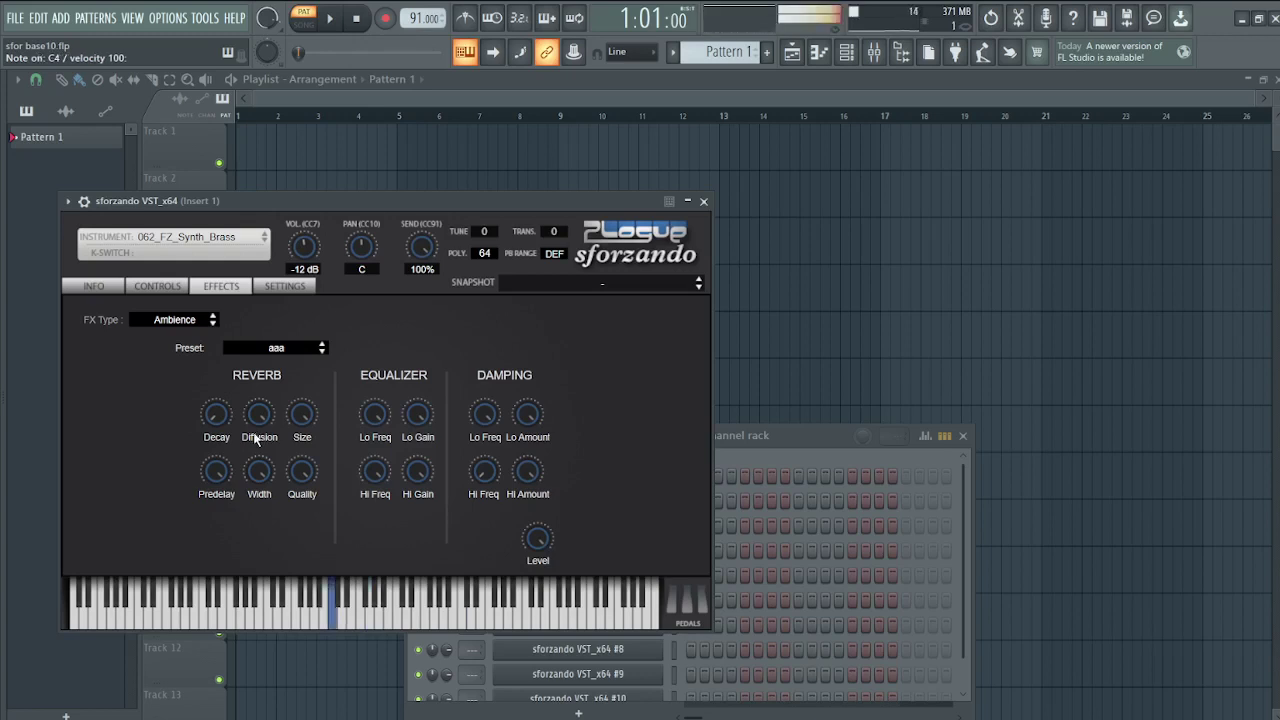
{"action": "key", "text": "b"}
{"action": "key", "text": "z"}
{"action": "key", "text": "b"}
Step: Turn up the damping Hi Freq and the reverb Decay while auditioning C4 and G4
{"action": "left_click_drag", "start_coordinate": [484, 471], "coordinate": [525, 383]}
{"action": "key", "text": "z"}
{"action": "key", "text": "b"}
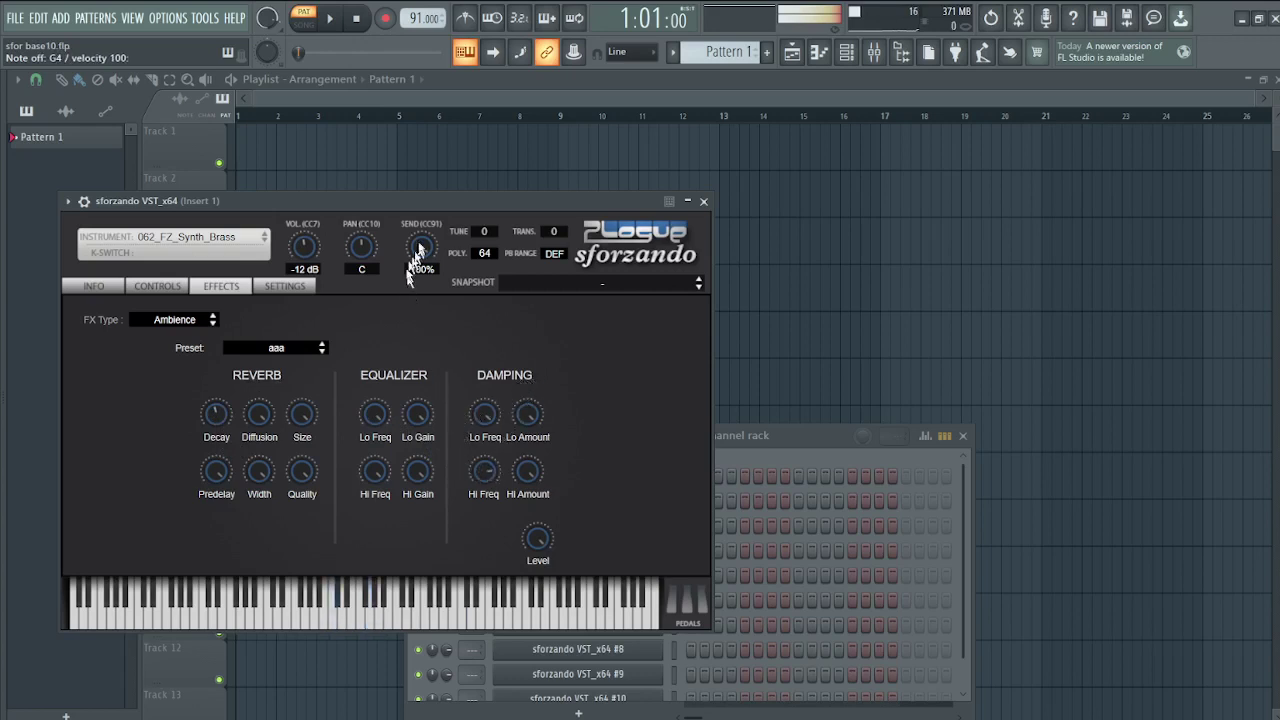
Step: Lower Send to 0% and turn the Ambience Level down to minimum while auditioning C4 and G4
{"action": "key", "text": "z"}
{"action": "key", "text": "b"}
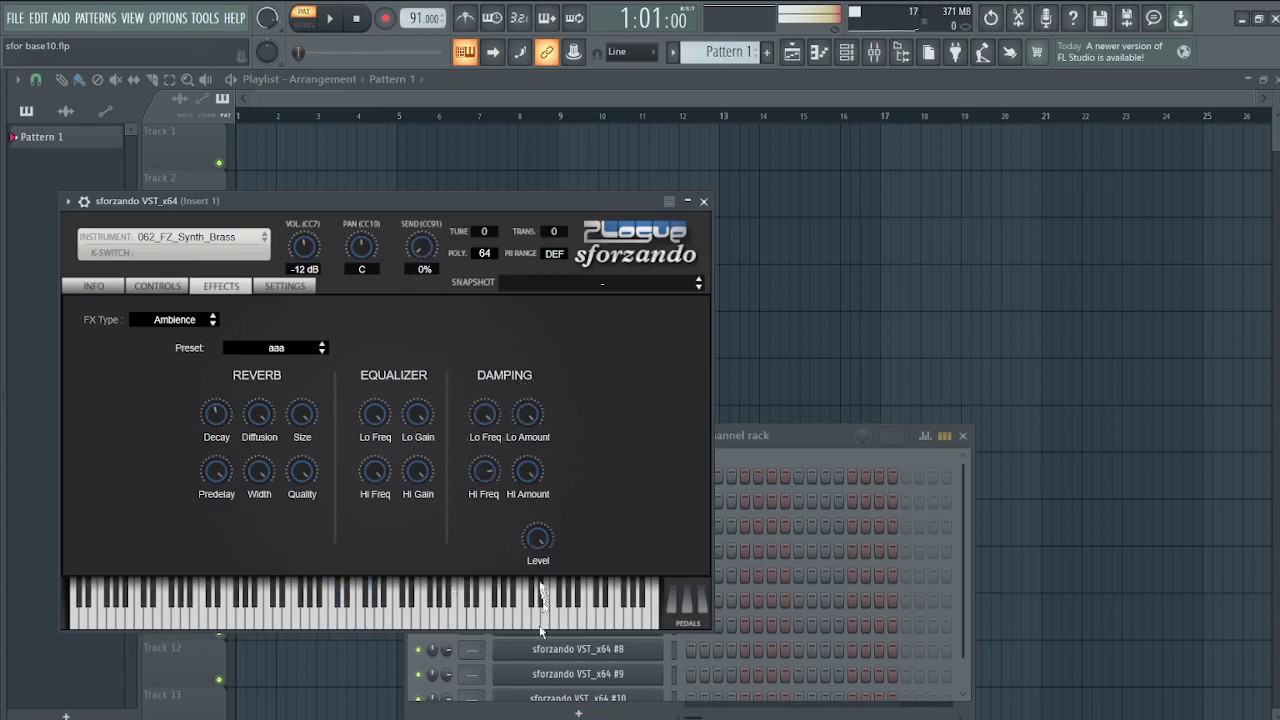
{"action": "key", "text": "z"}
{"action": "key", "text": "b"}
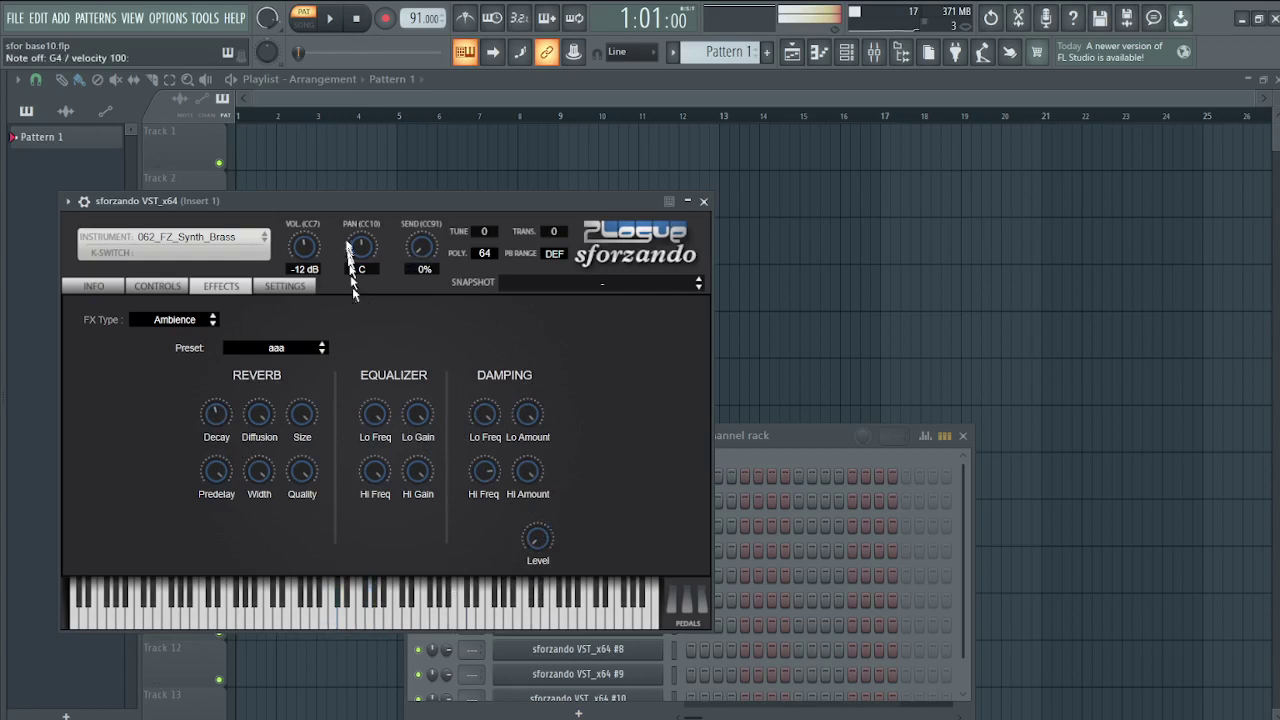
{"action": "key", "text": "b"}
Step: Start pattern playback and turn the Ambience Level back up, with Send at 100%
{"action": "left_click", "coordinate": [329, 19]}
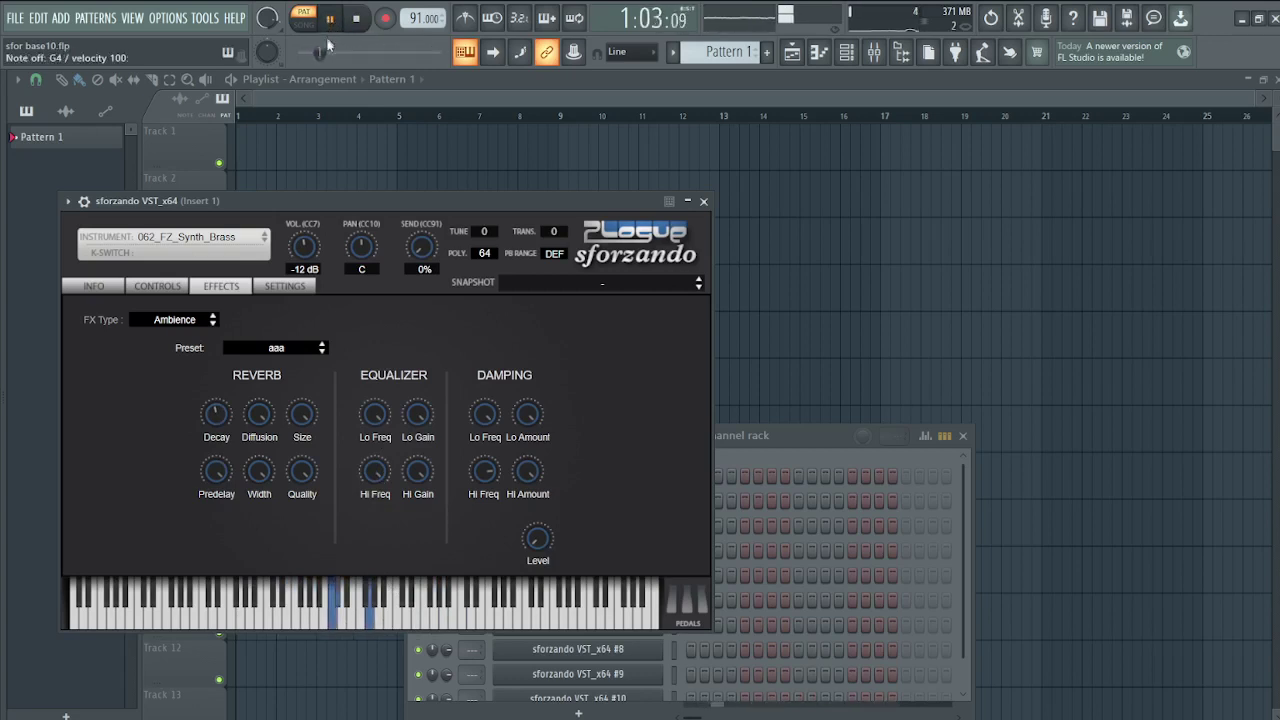
{"action": "left_click_drag", "start_coordinate": [536, 543], "coordinate": [592, 230]}
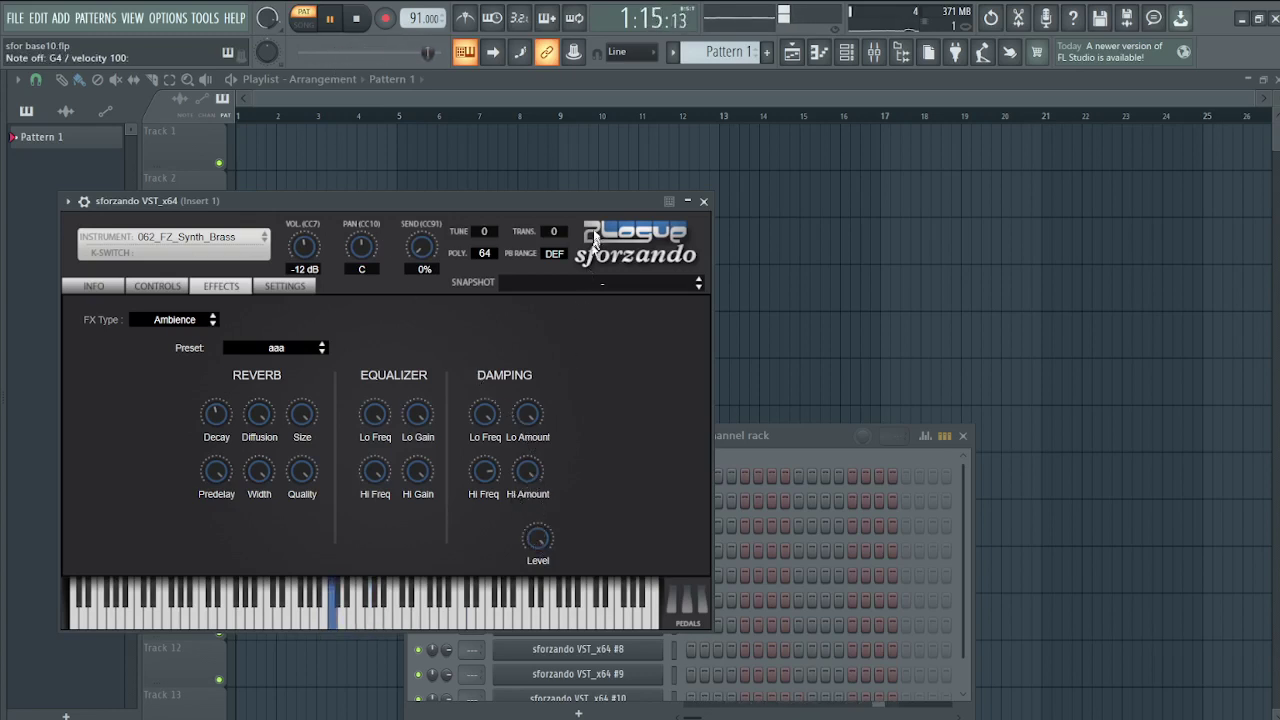
{"action": "left_click_drag", "start_coordinate": [420, 238], "coordinate": [429, 122]}
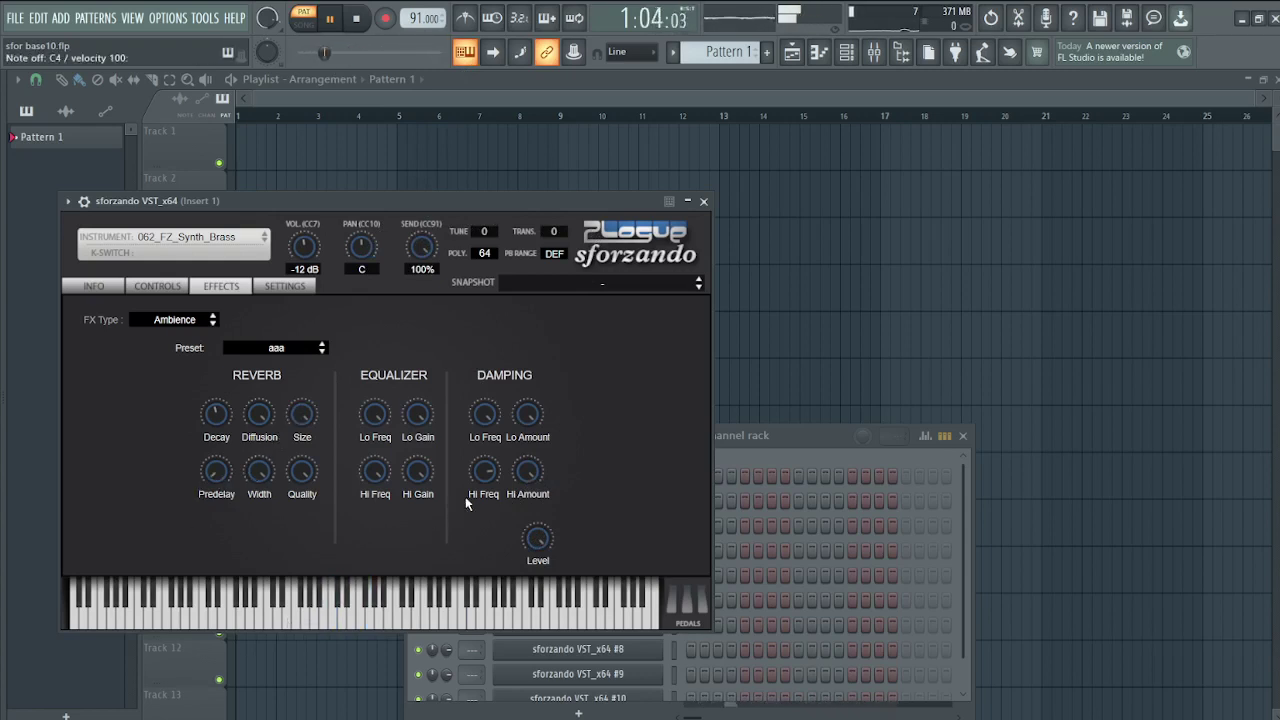
Step: In the sforzando VST_x64 piano roll, enter consecutive C5, C#5 and G5 notes from the start of bar 1
{"action": "left_click", "coordinate": [792, 52]}
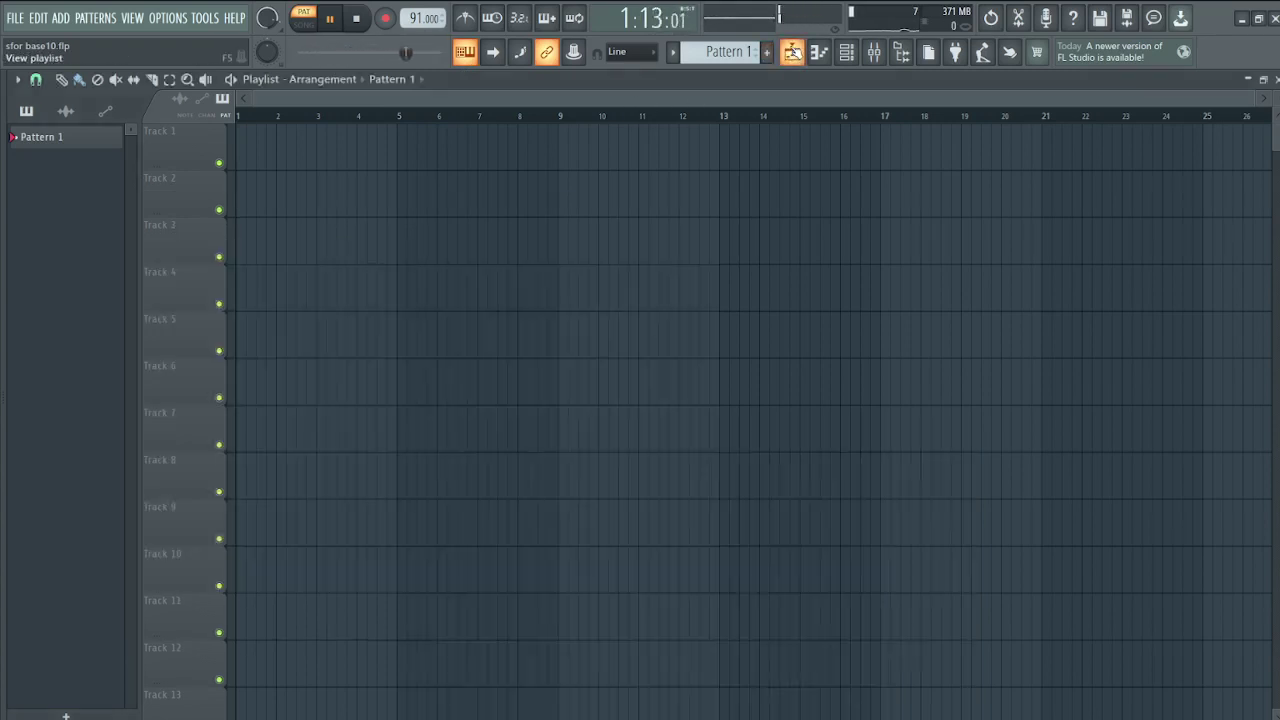
{"action": "left_click", "coordinate": [819, 52]}
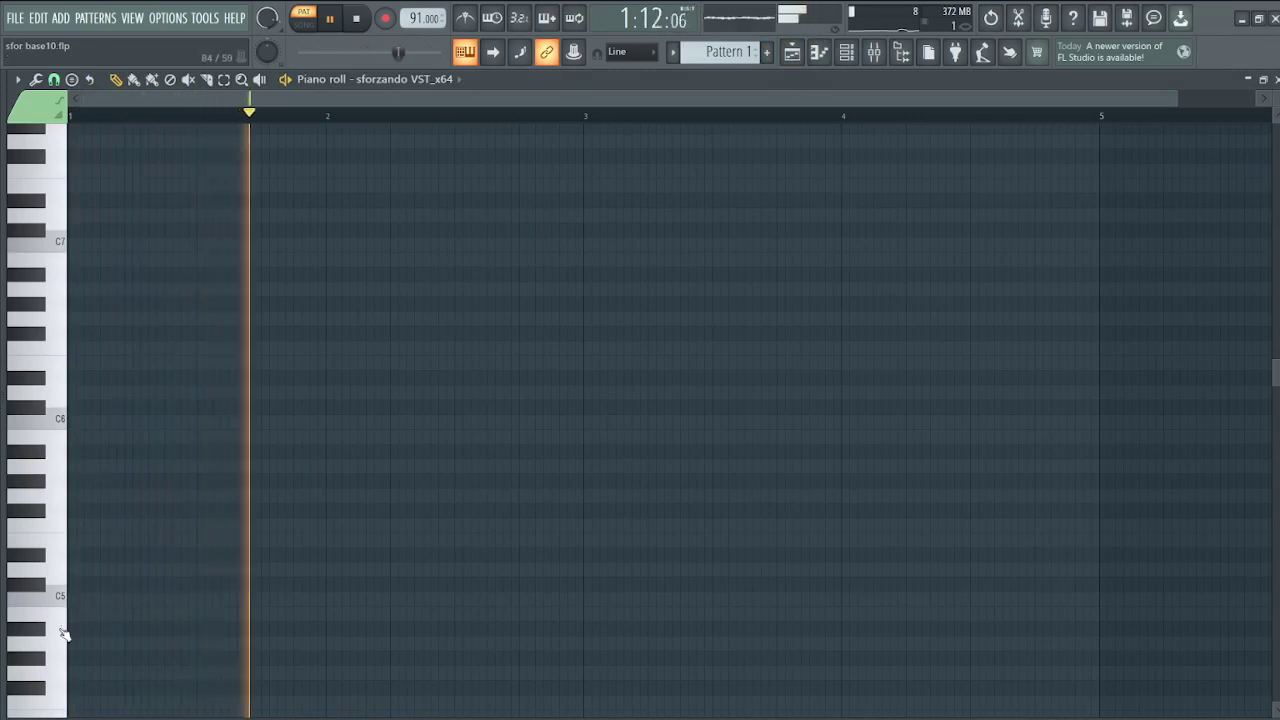
{"action": "left_click", "coordinate": [72, 597]}
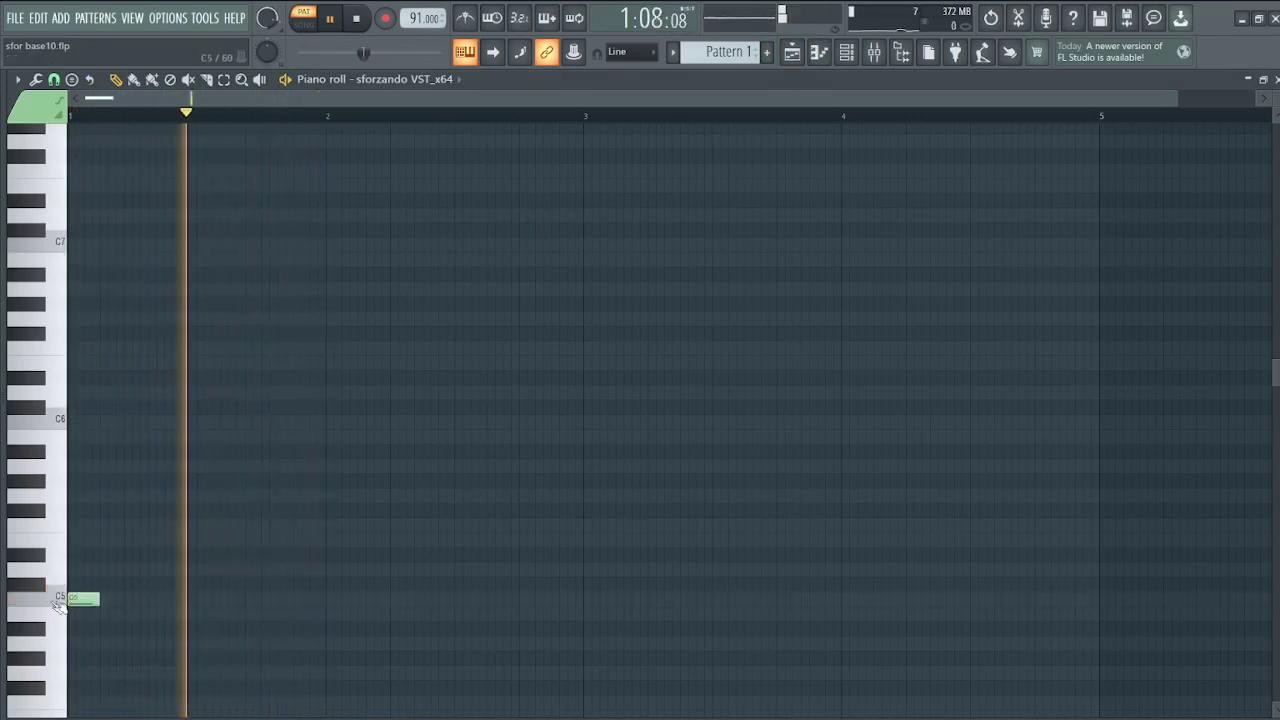
{"action": "left_click", "coordinate": [105, 584]}
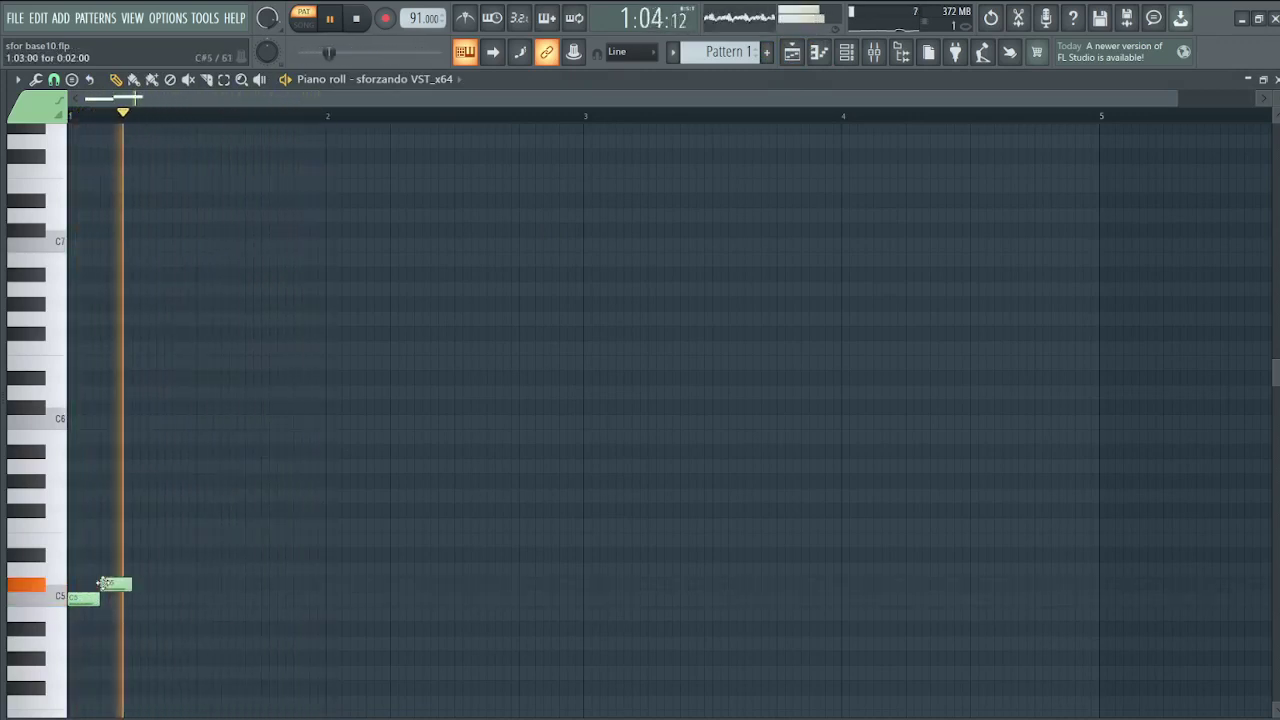
{"action": "left_click", "coordinate": [135, 541]}
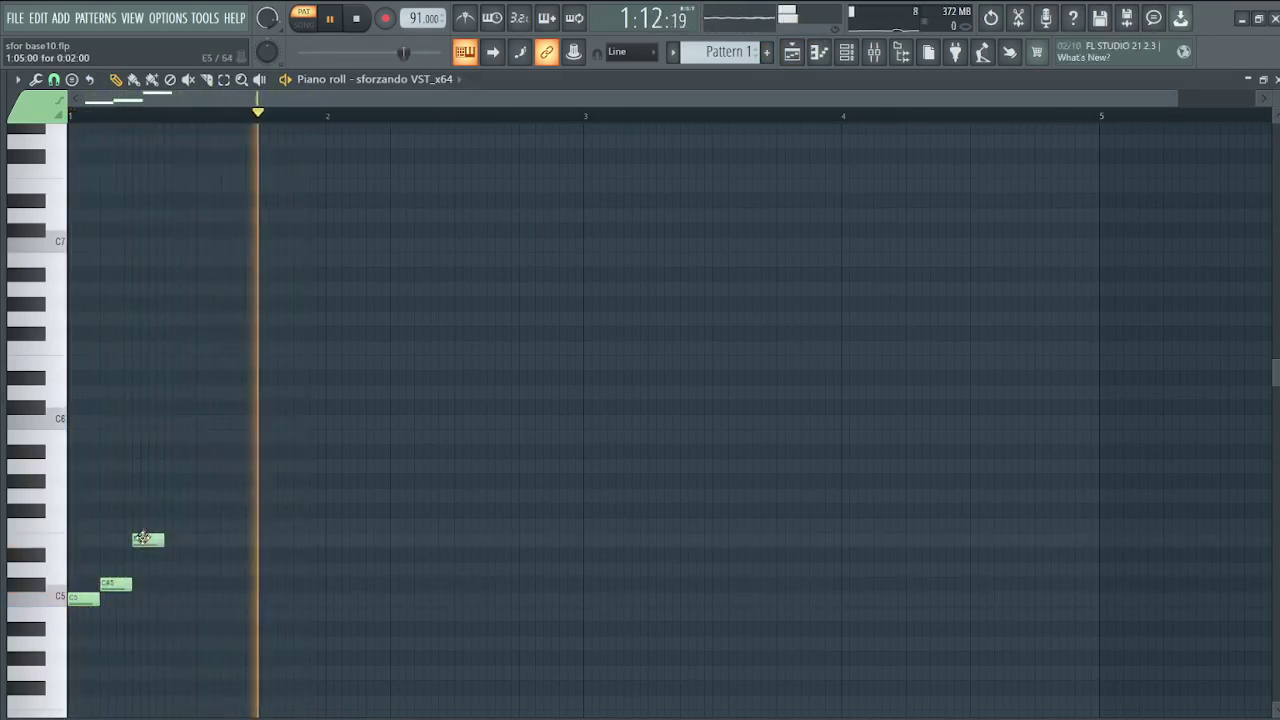
{"action": "left_click_drag", "start_coordinate": [143, 539], "coordinate": [143, 523]}
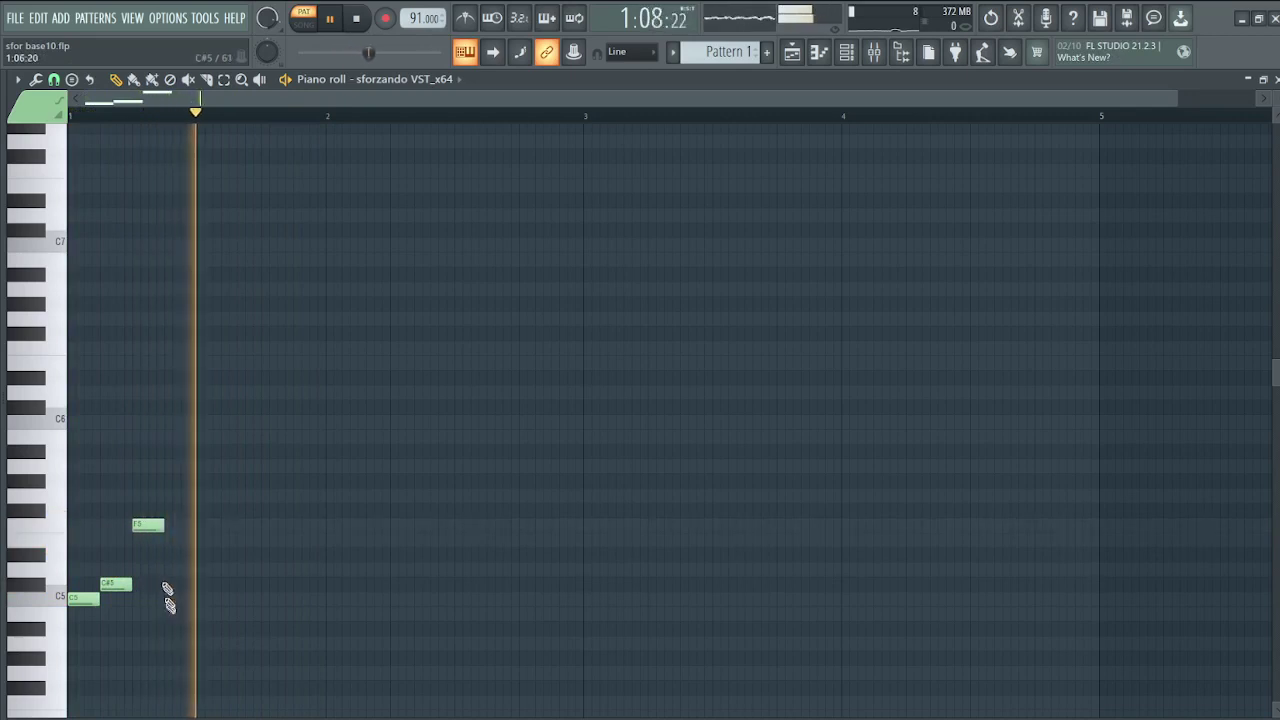
{"action": "left_click_drag", "start_coordinate": [147, 525], "coordinate": [146, 497]}
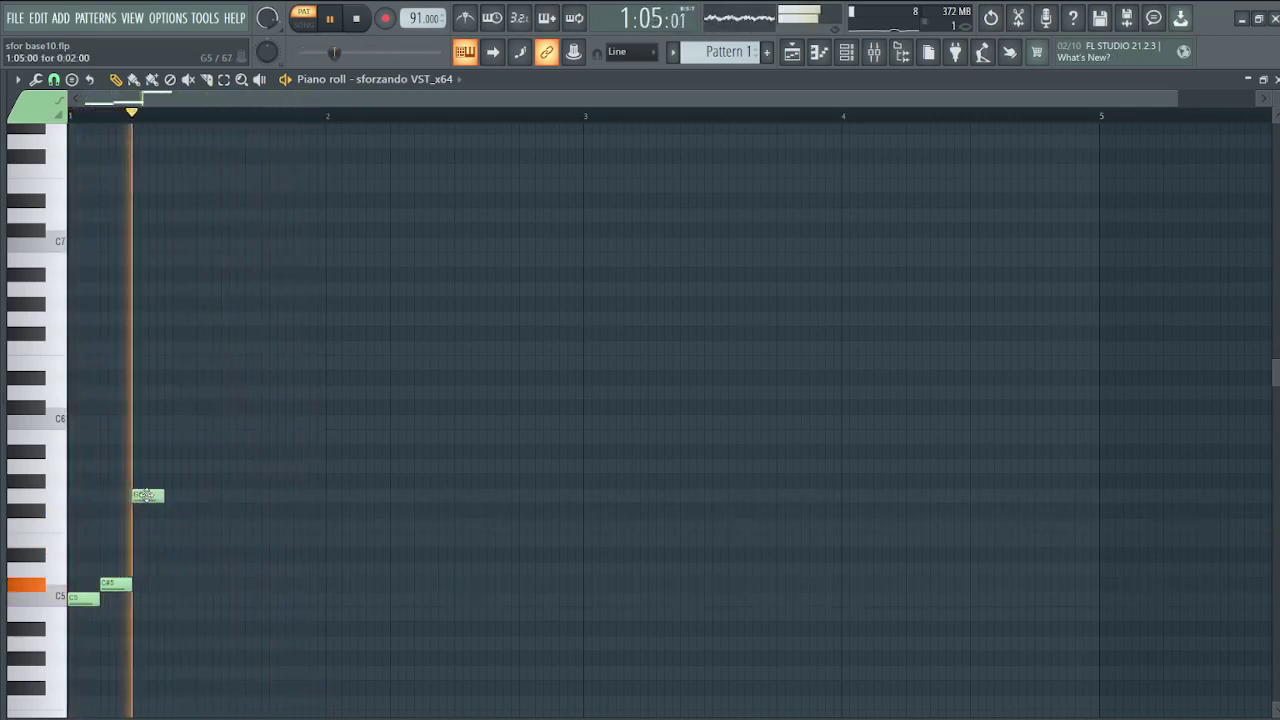
Step: Continue the melody to the end of bar 1 with consecutive C5, C#5, G5, C5 and C#5 notes
{"action": "left_click", "coordinate": [170, 598]}
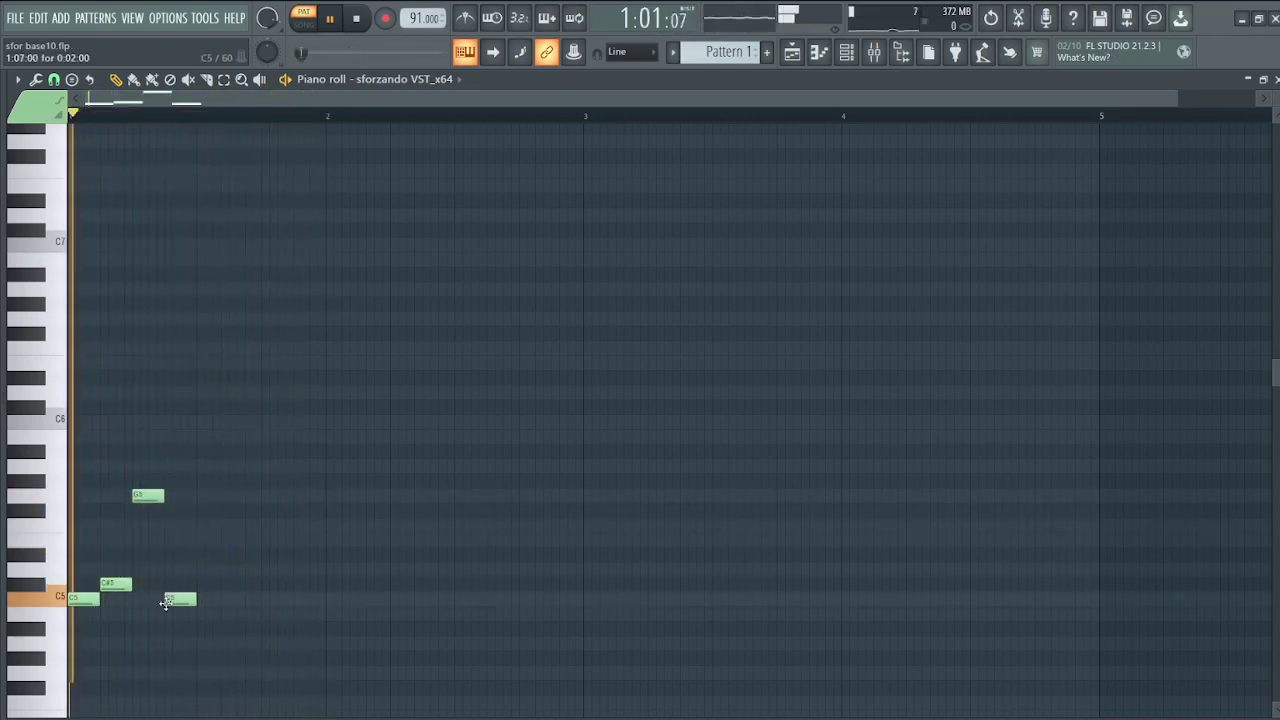
{"action": "left_click", "coordinate": [201, 583]}
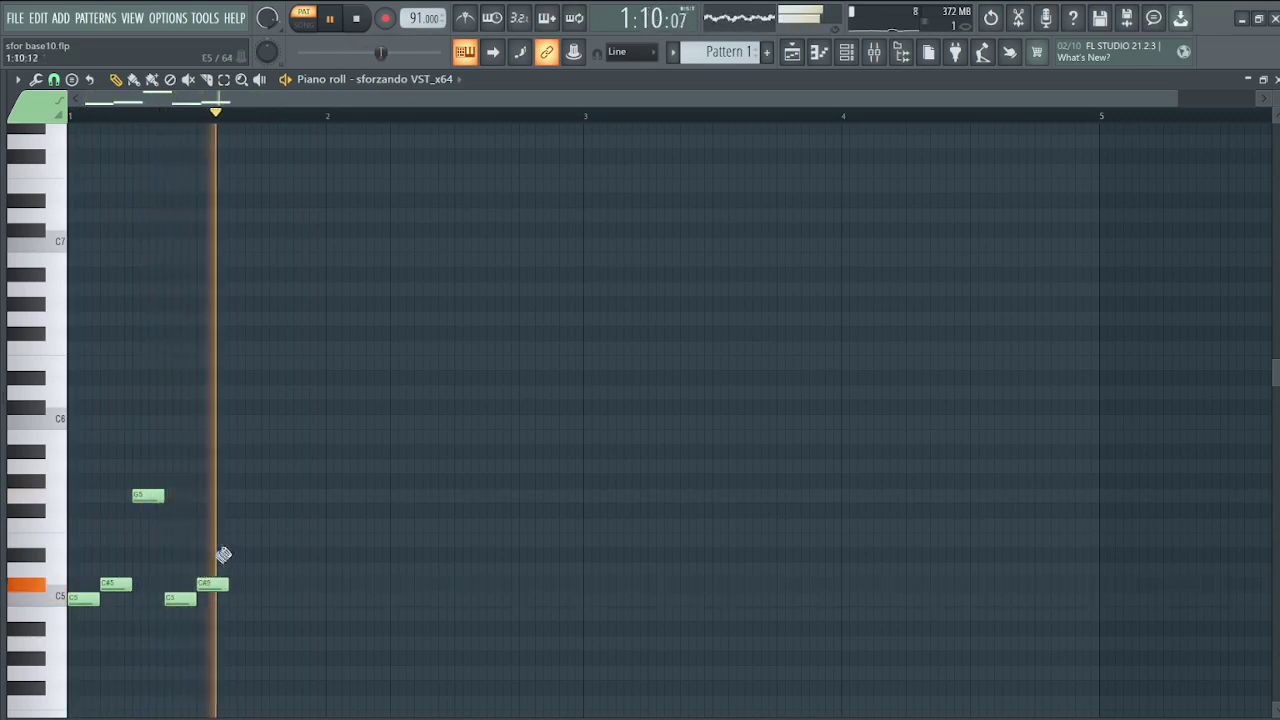
{"action": "left_click", "coordinate": [234, 496]}
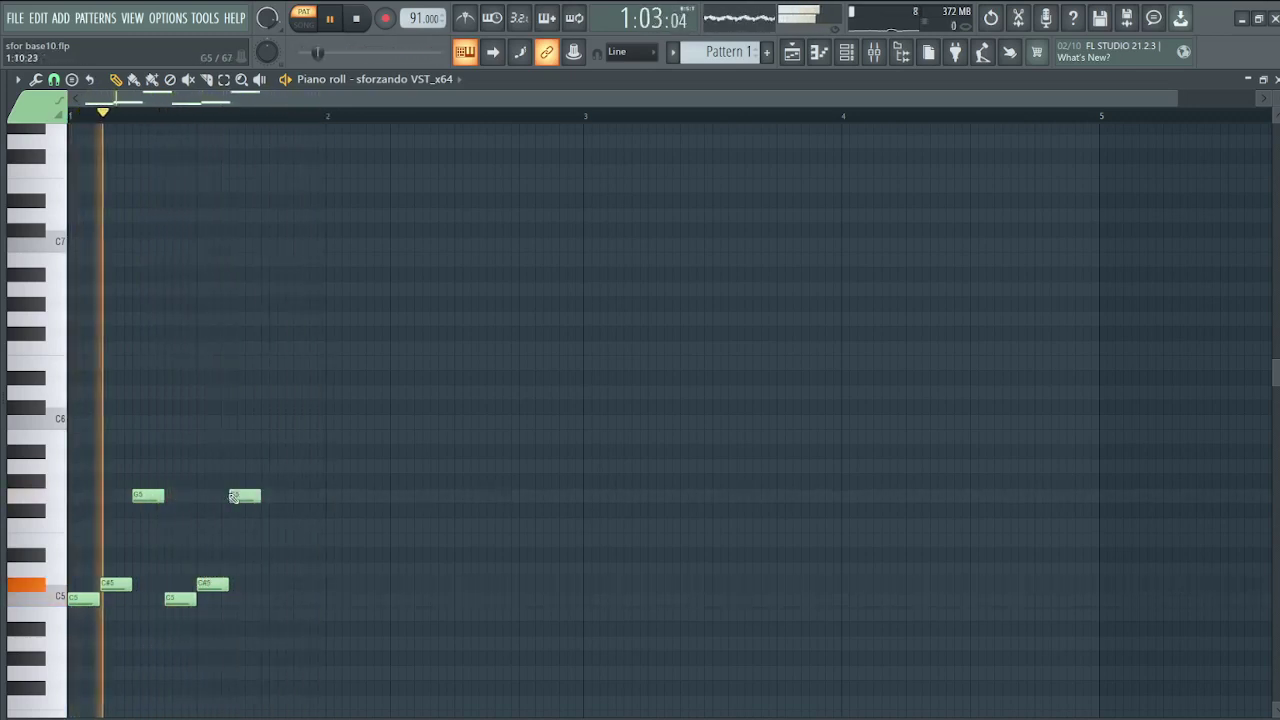
{"action": "left_click", "coordinate": [266, 598]}
{"action": "left_click", "coordinate": [299, 583]}
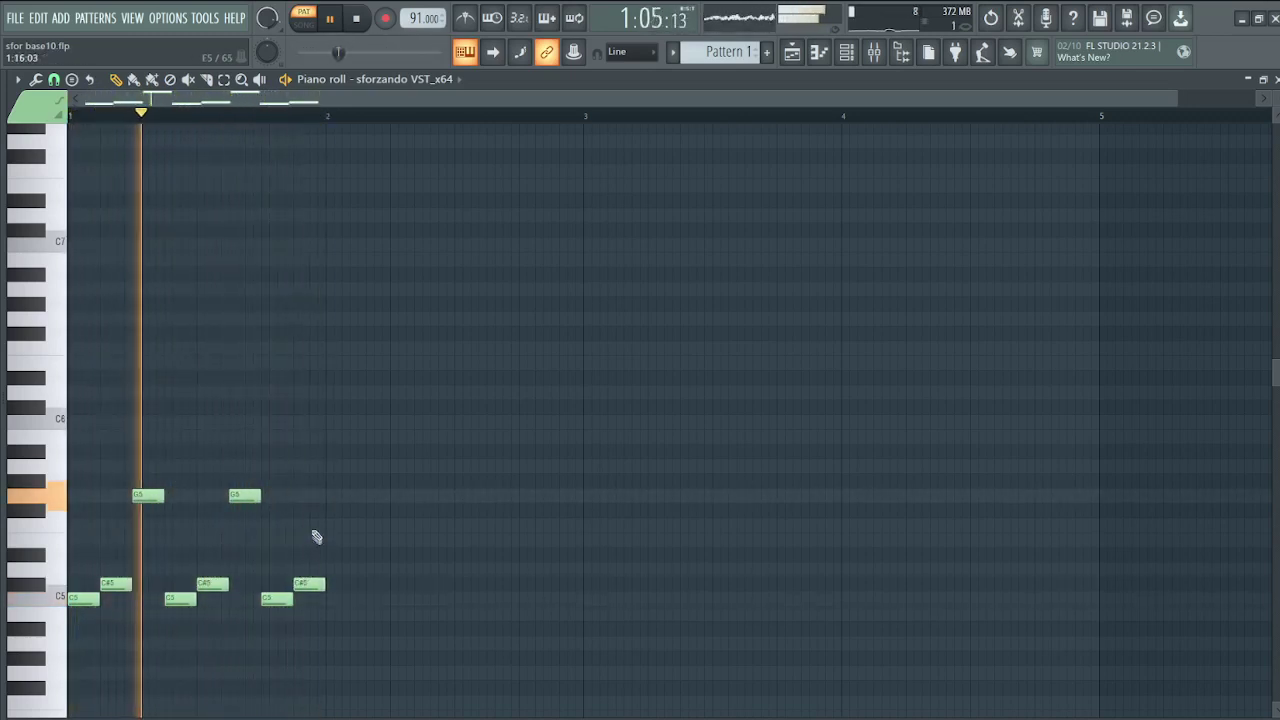
Step: Reopen the first sforzando channel's plugin and raise the project tempo to 124 BPM
{"action": "left_click", "coordinate": [820, 53]}
{"action": "left_click", "coordinate": [846, 53]}
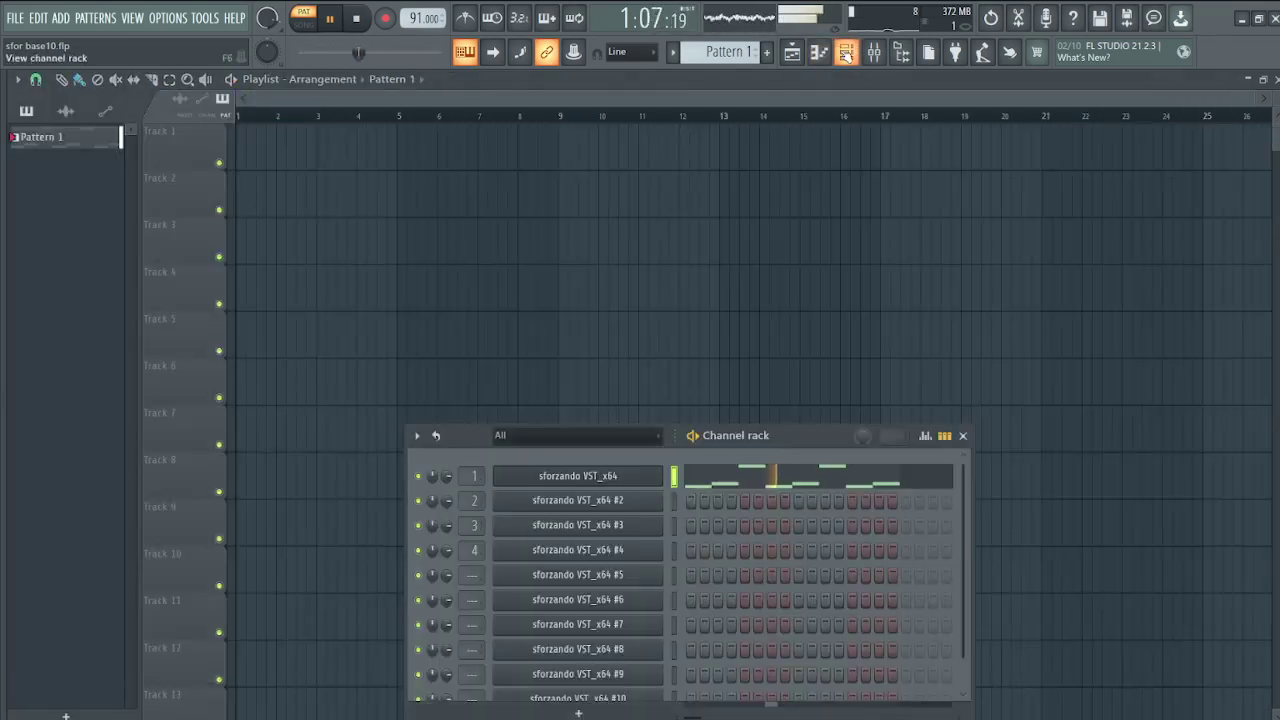
{"action": "left_click", "coordinate": [606, 476]}
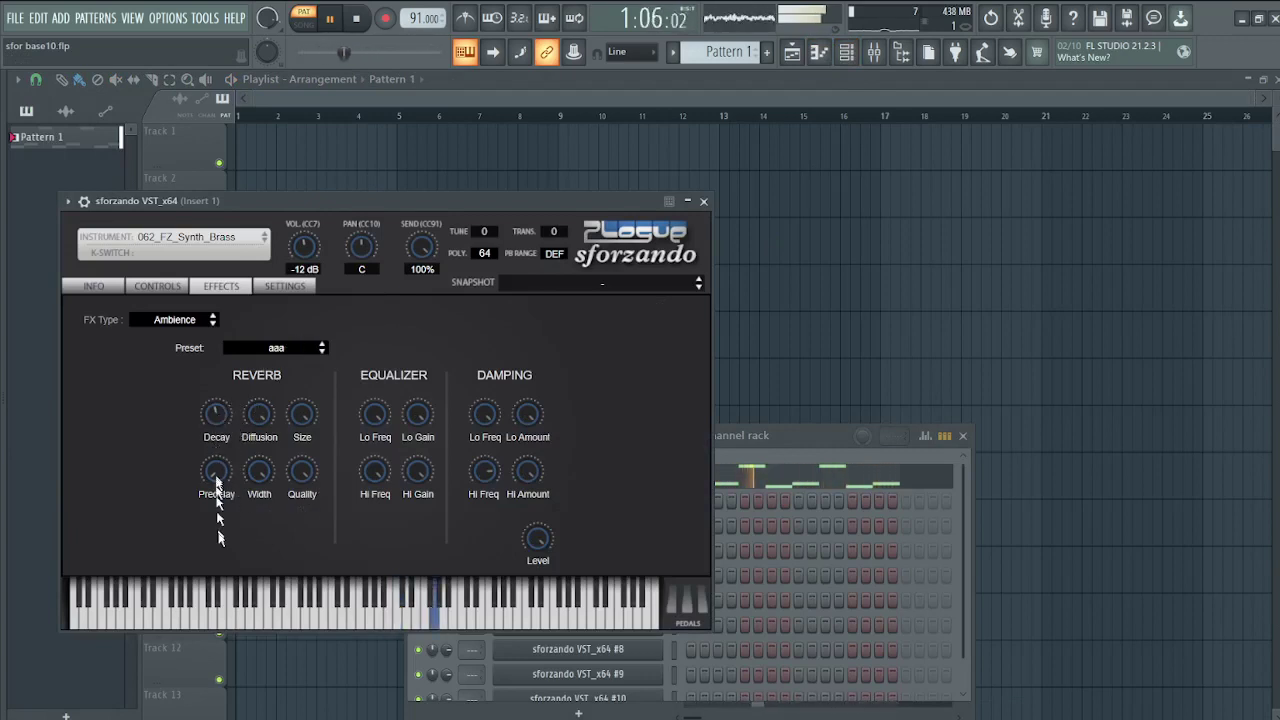
{"action": "left_click_drag", "start_coordinate": [422, 18], "coordinate": [422, 2]}
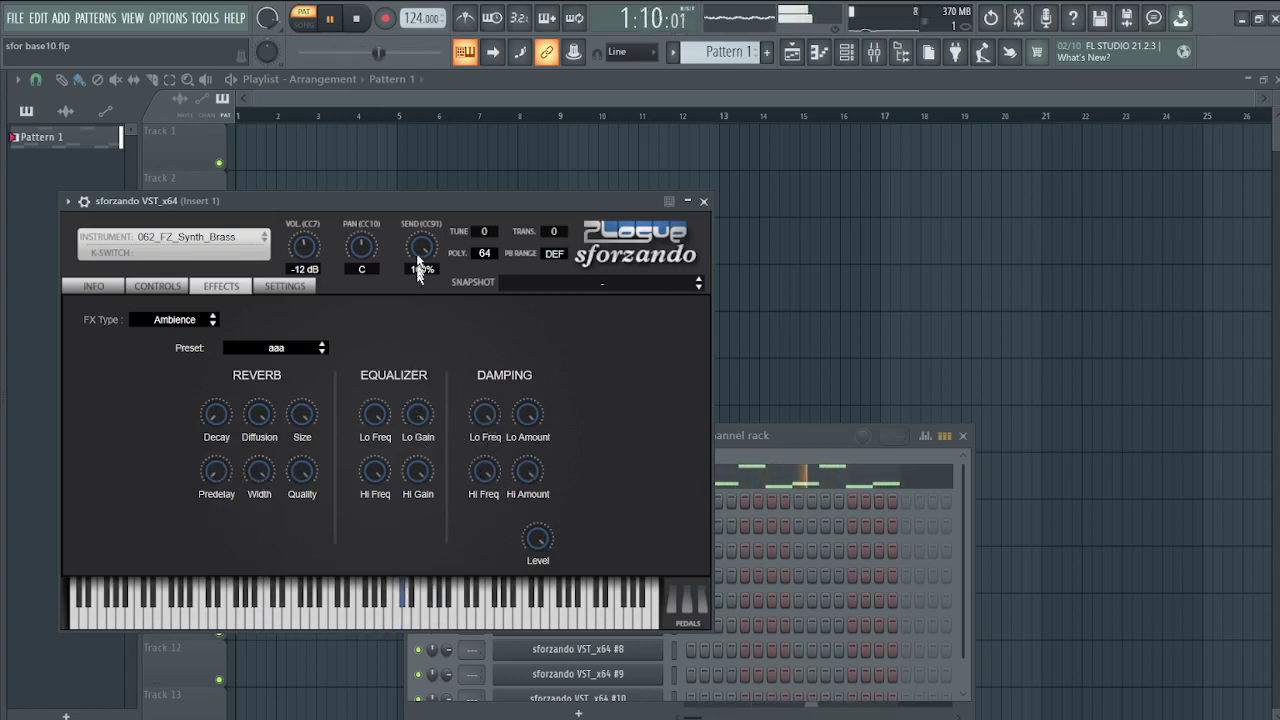
Step: Set the synth brass Send to 0% and its volume to -6 dB
{"action": "left_click_drag", "start_coordinate": [418, 257], "coordinate": [439, 559]}
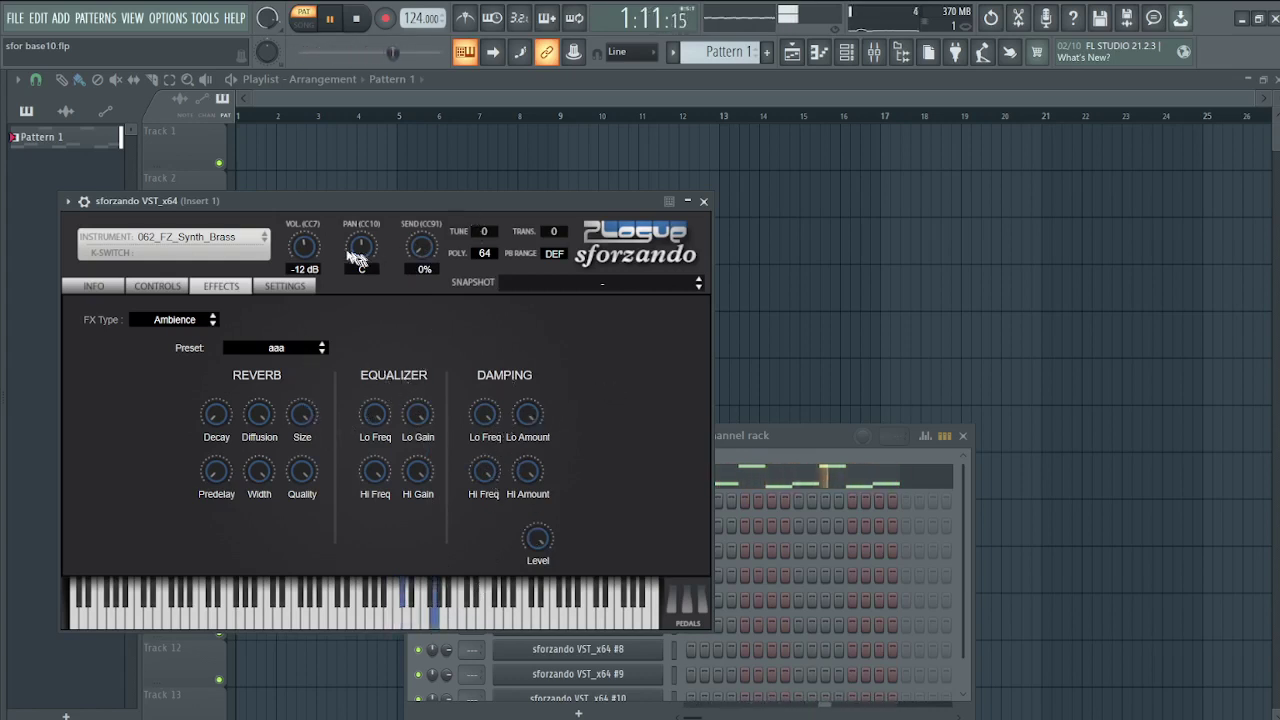
{"action": "left_click_drag", "start_coordinate": [314, 245], "coordinate": [316, 207]}
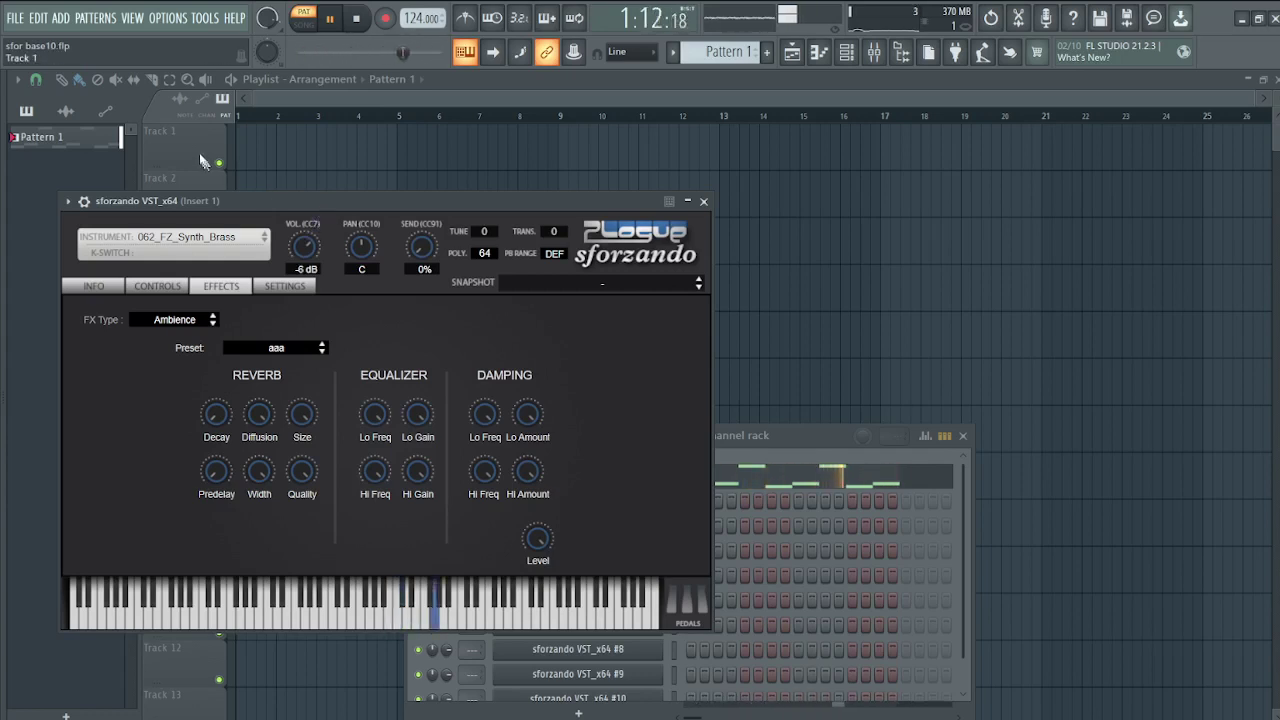
Step: Switch playback to song mode and place Pattern 1 at bar 1 of Track 1
{"action": "left_click", "coordinate": [66, 715]}
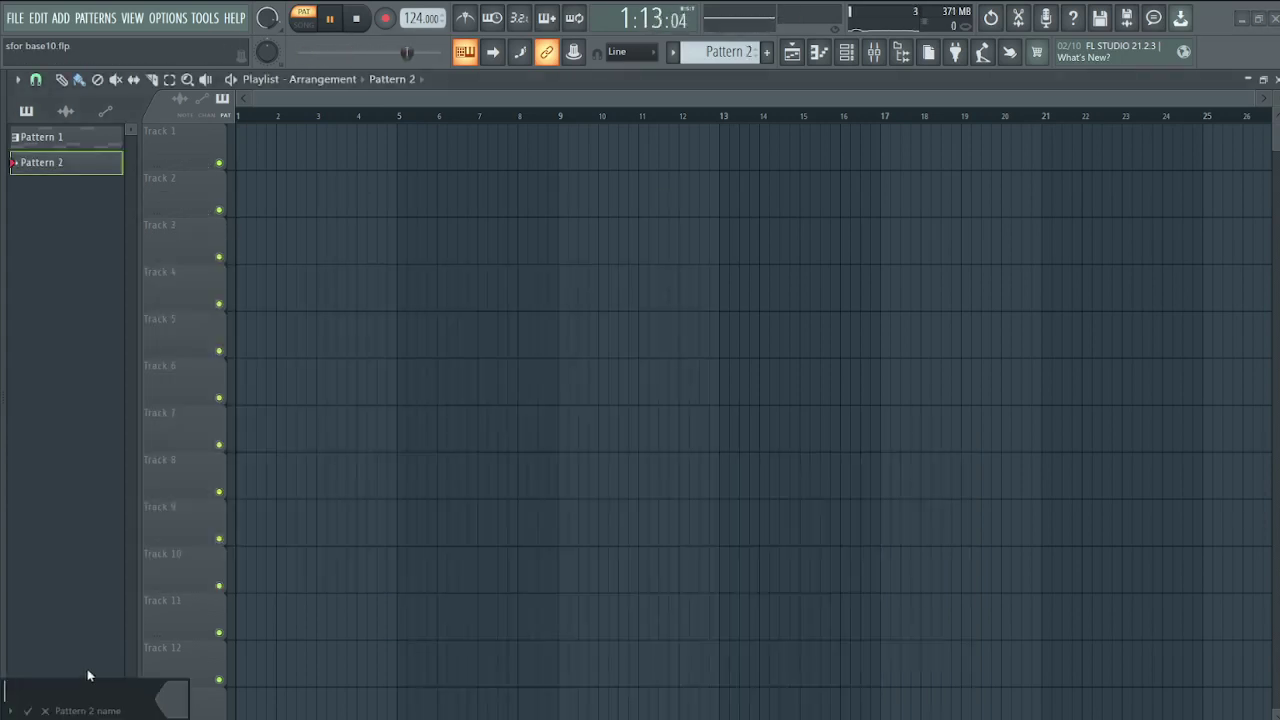
{"action": "key", "text": "Return"}
{"action": "left_click", "coordinate": [303, 23]}
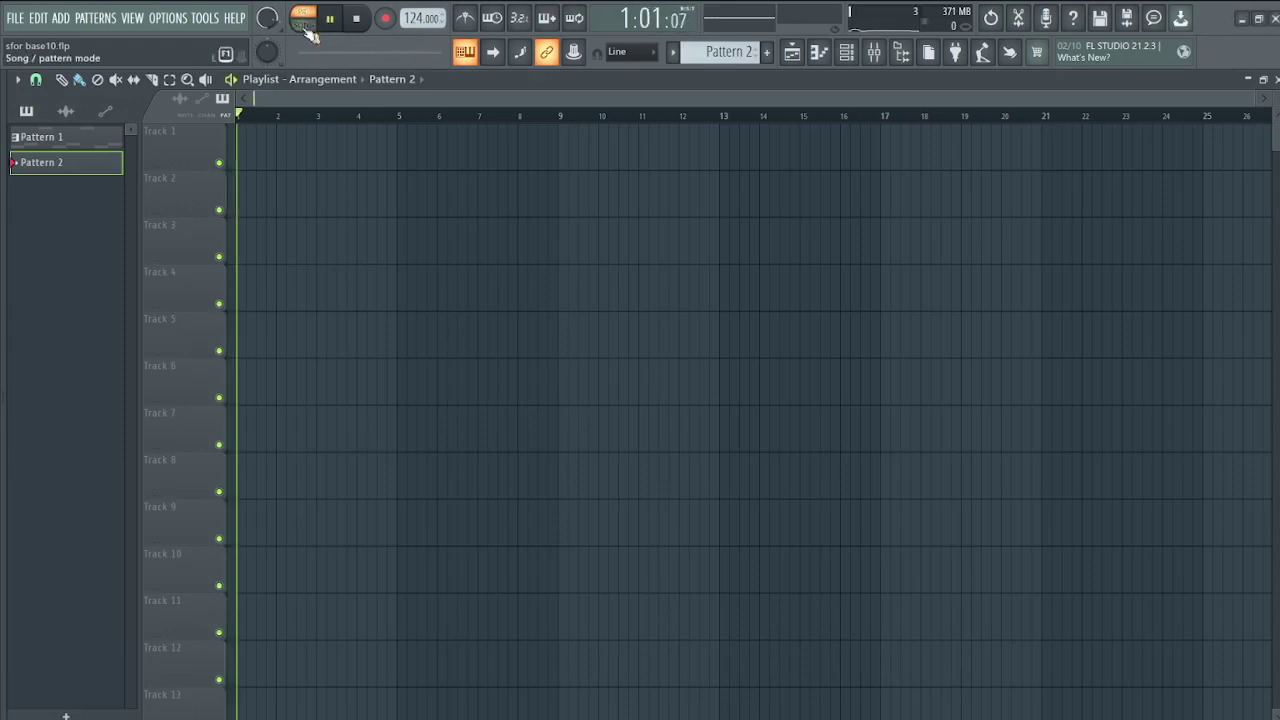
{"action": "left_click", "coordinate": [90, 137]}
{"action": "left_click", "coordinate": [244, 149]}
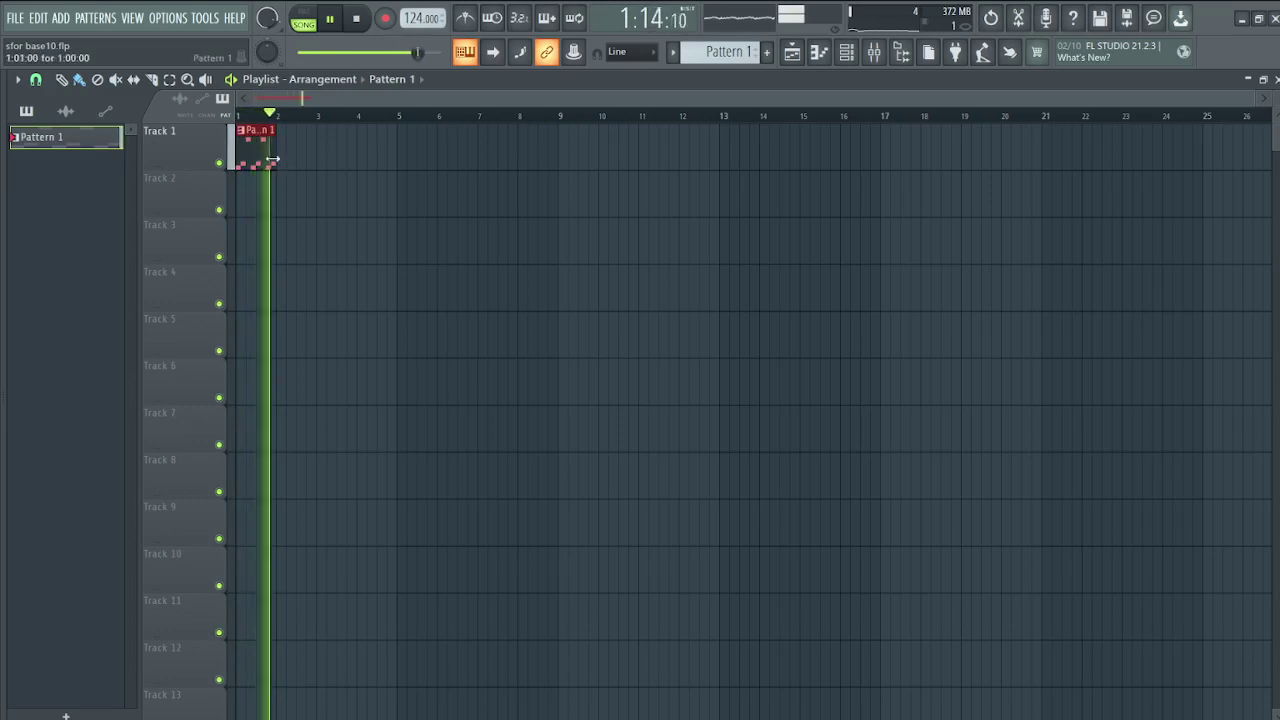
Step: Add Pattern 2 at bar 1 of Track 2 and open its piano roll for sforzando VST_x64 #2
{"action": "left_click", "coordinate": [70, 714]}
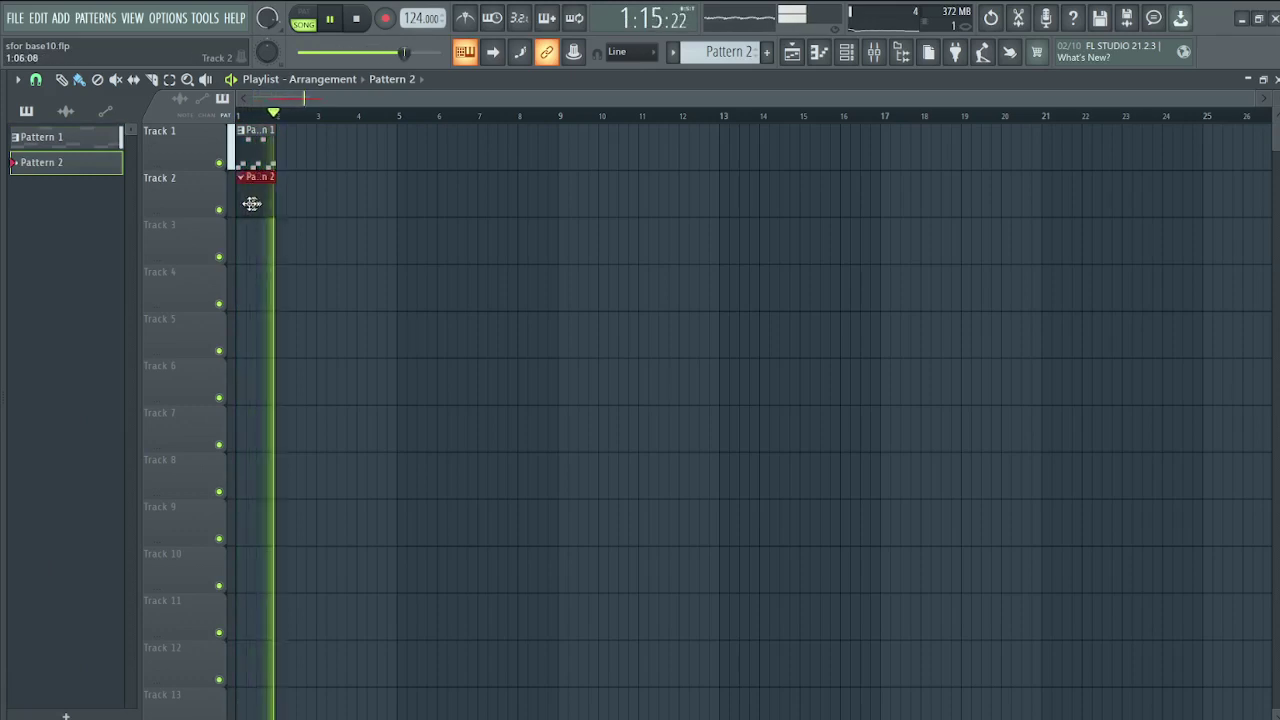
{"action": "left_click", "coordinate": [820, 53]}
{"action": "left_click", "coordinate": [432, 80]}
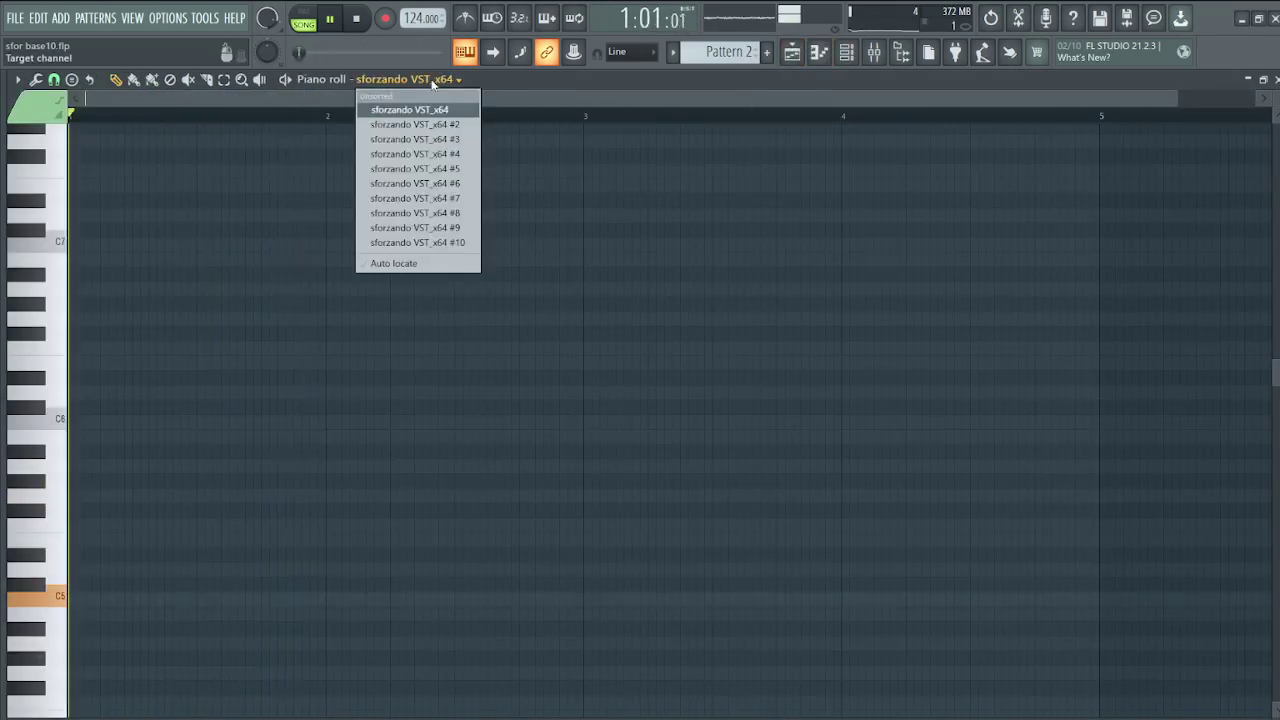
{"action": "left_click", "coordinate": [414, 124]}
Step: Audition low keys and place a C3 note at the start of bar 1 in Pattern 2
{"action": "scroll", "coordinate": [213, 305], "scroll_direction": "down", "scroll_amount": 3}
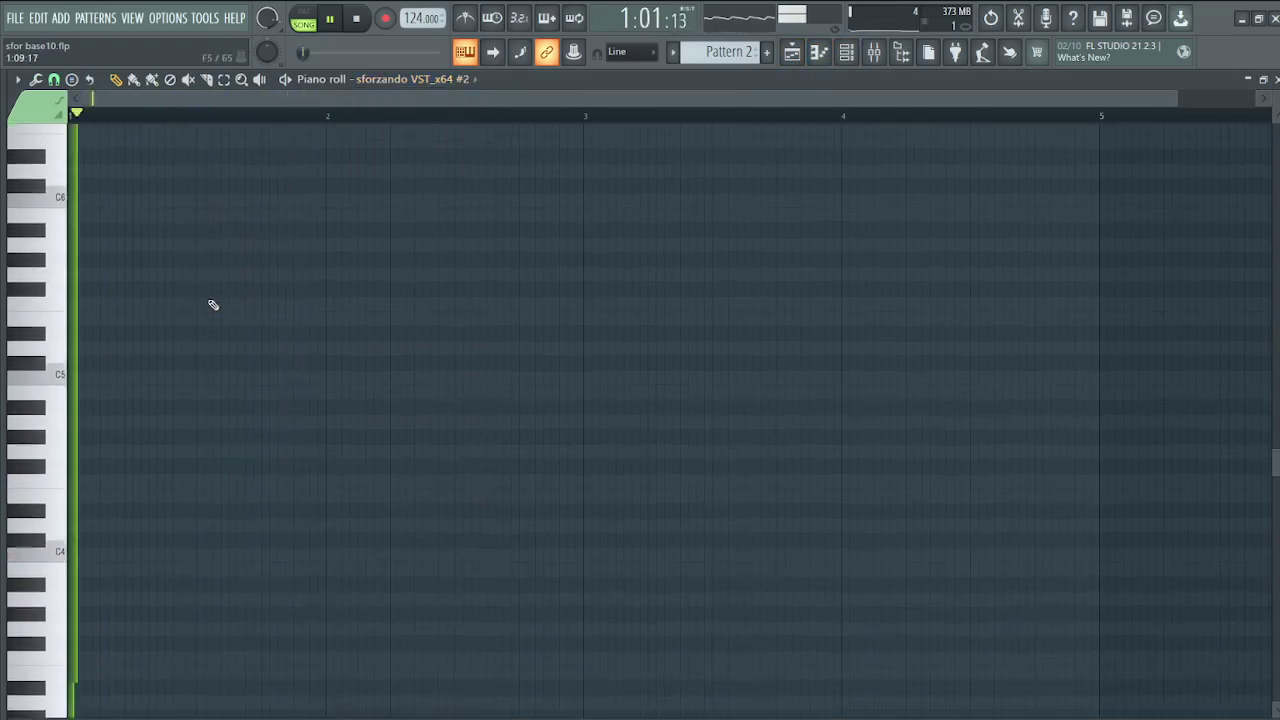
{"action": "scroll", "coordinate": [213, 305], "scroll_direction": "down", "scroll_amount": 2}
{"action": "left_click", "coordinate": [56, 470]}
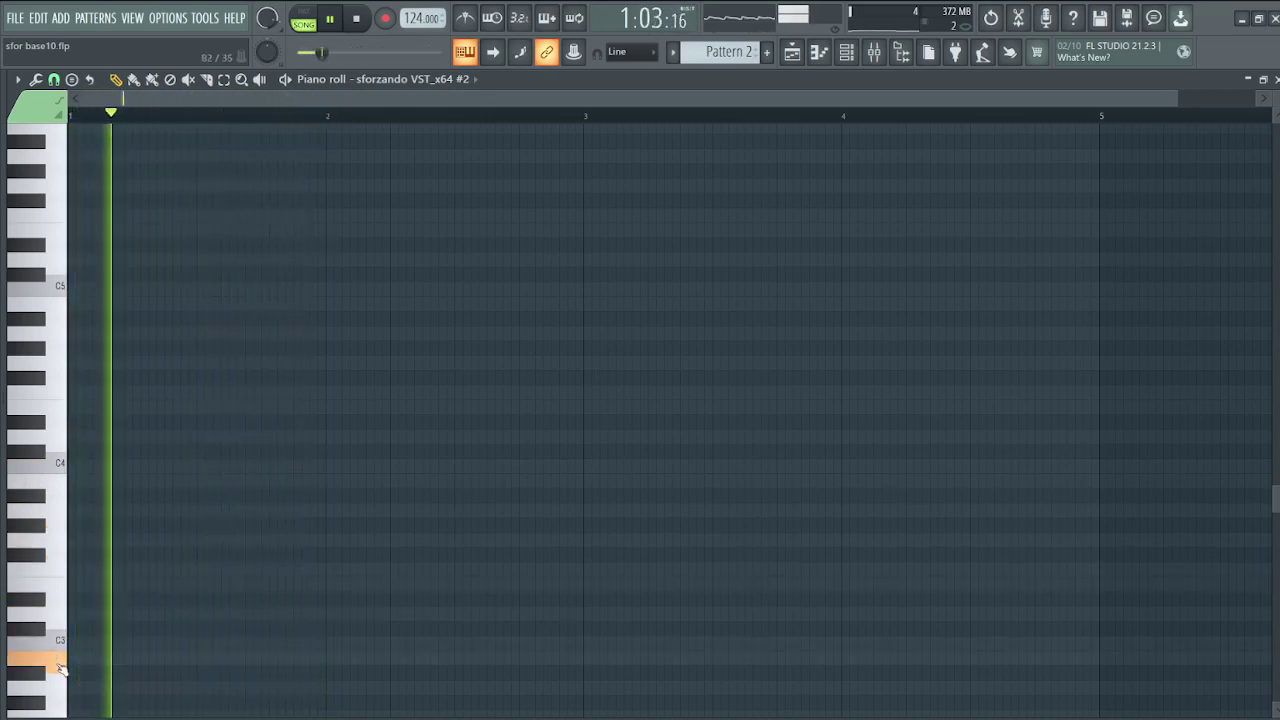
{"action": "scroll", "coordinate": [68, 610], "scroll_direction": "down", "scroll_amount": 3}
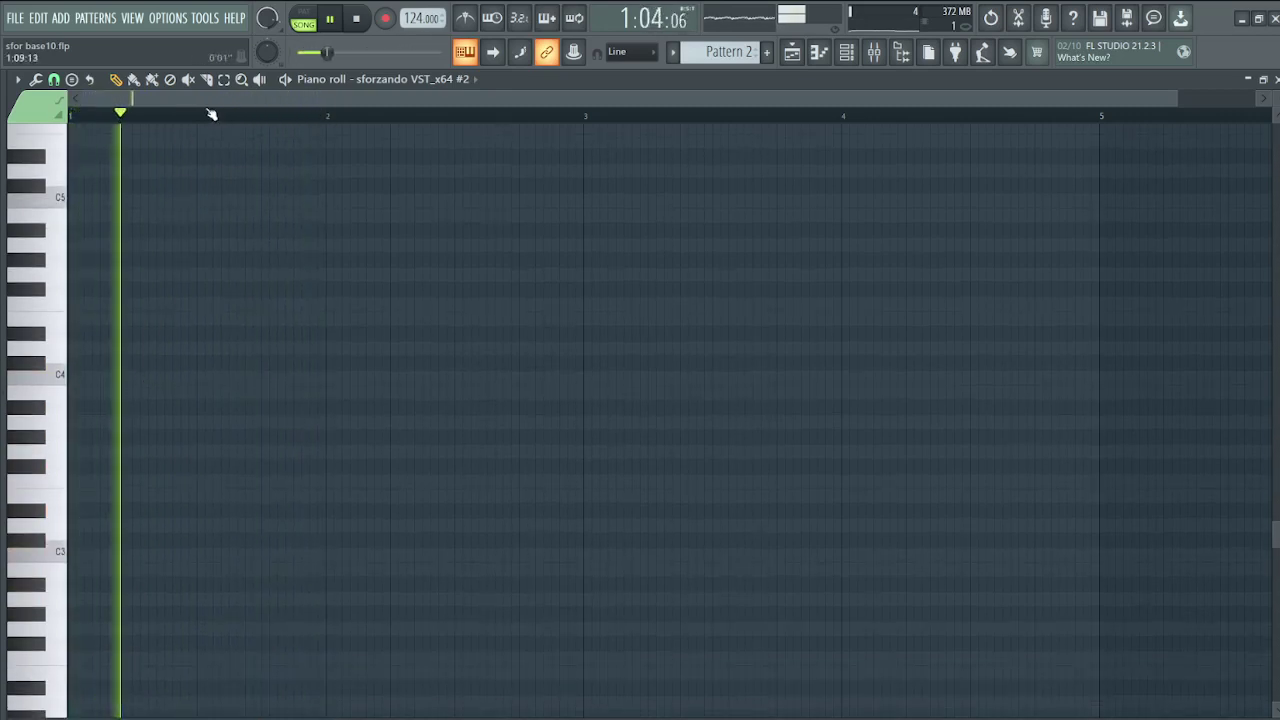
{"action": "left_click", "coordinate": [72, 553]}
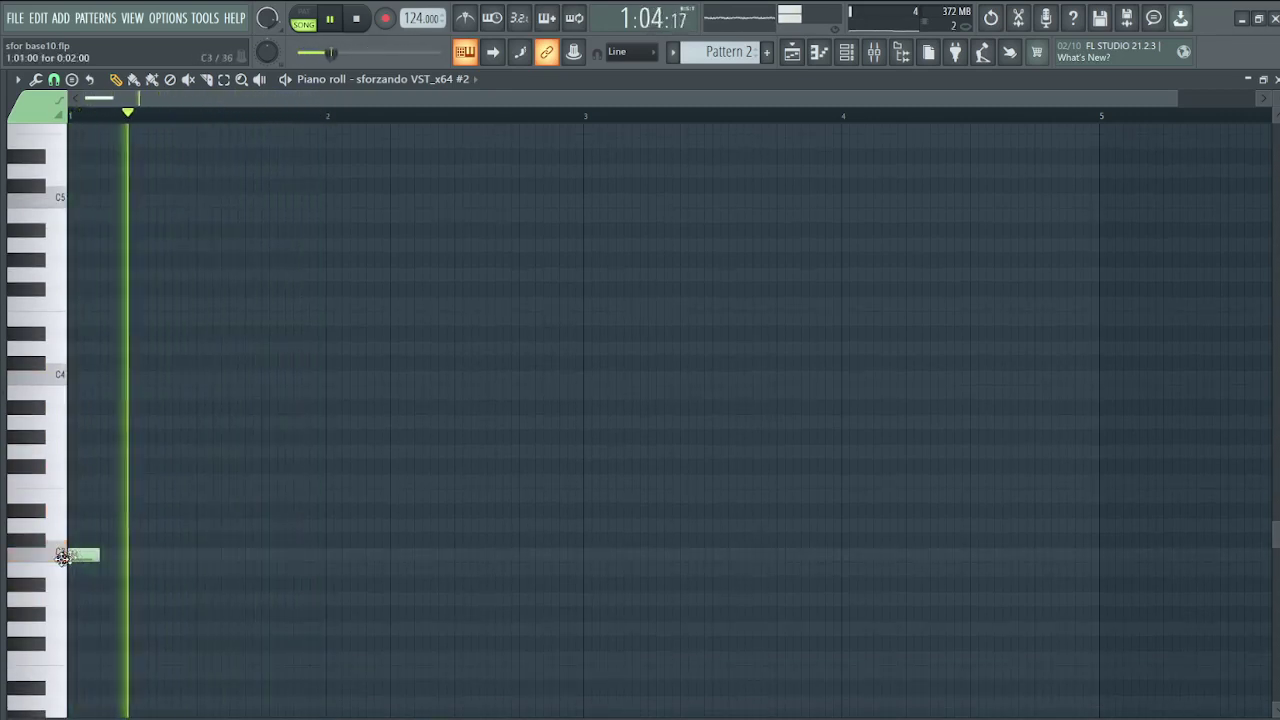
Step: Add a D3 note on step 7 and a C3 note on step 13 of Pattern 2's first bar
{"action": "left_click", "coordinate": [819, 52]}
{"action": "left_click", "coordinate": [846, 52]}
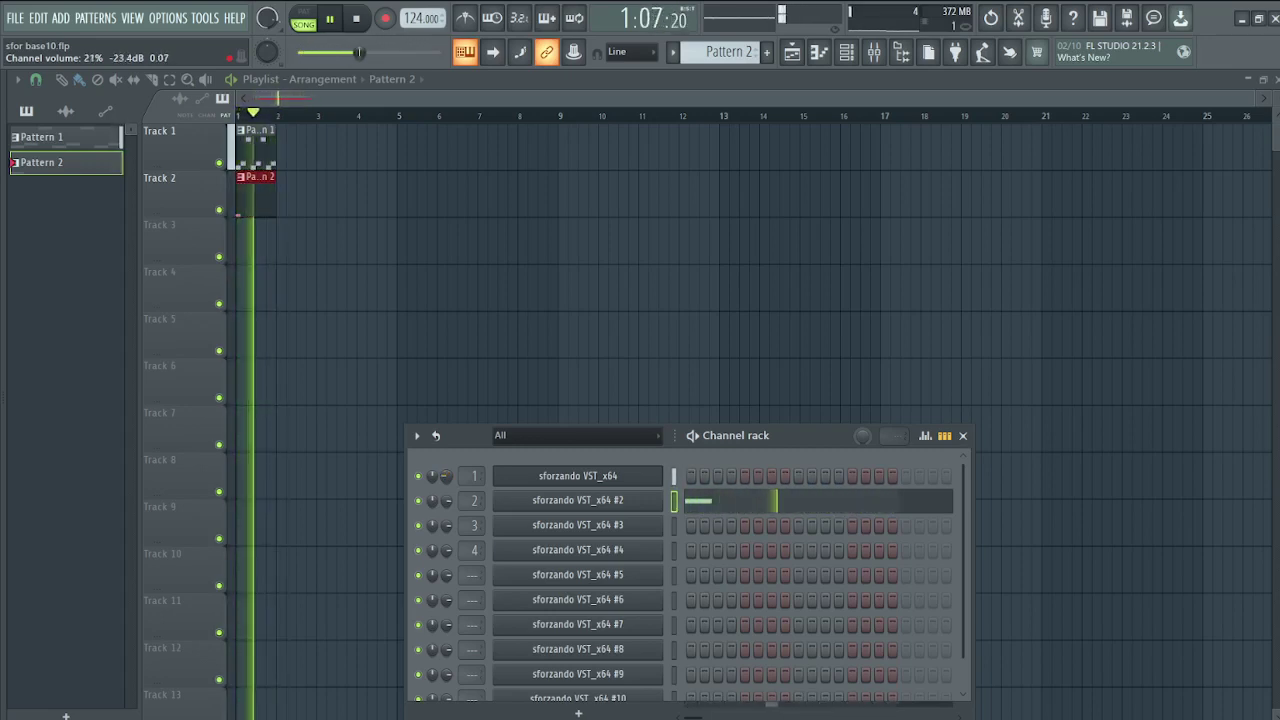
{"action": "key", "text": "F7"}
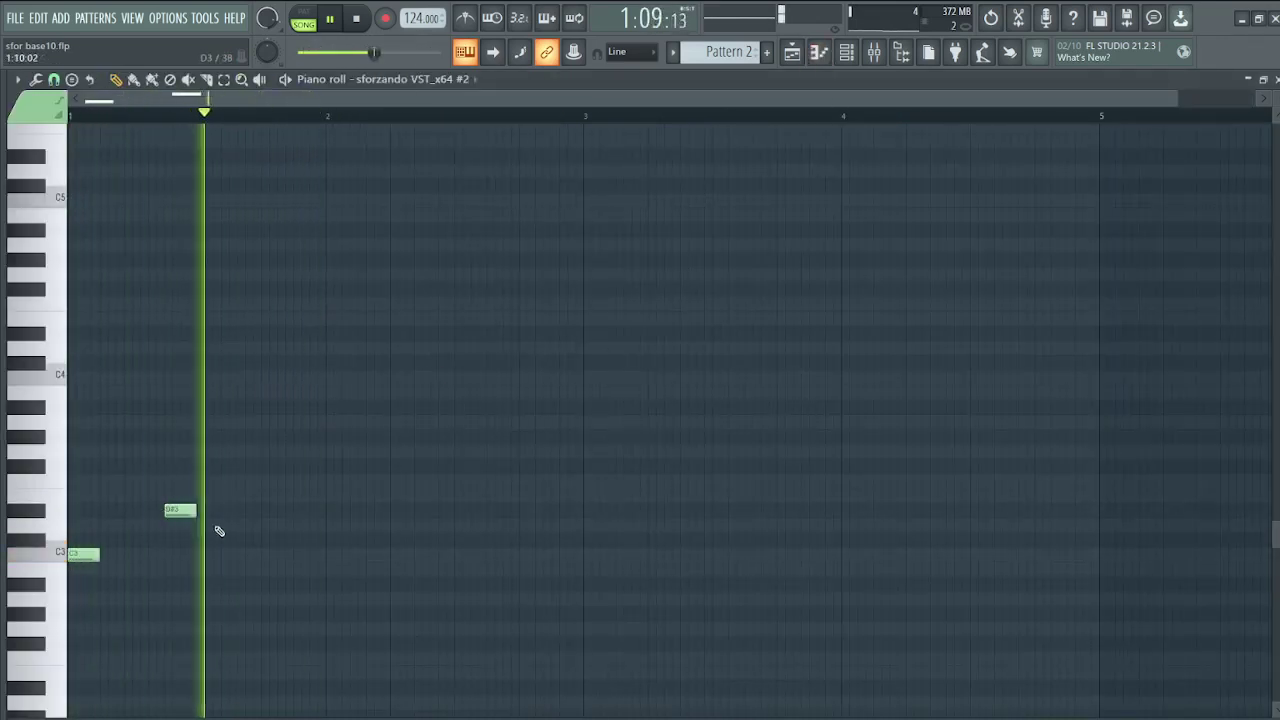
{"action": "left_click_drag", "start_coordinate": [190, 514], "coordinate": [177, 523]}
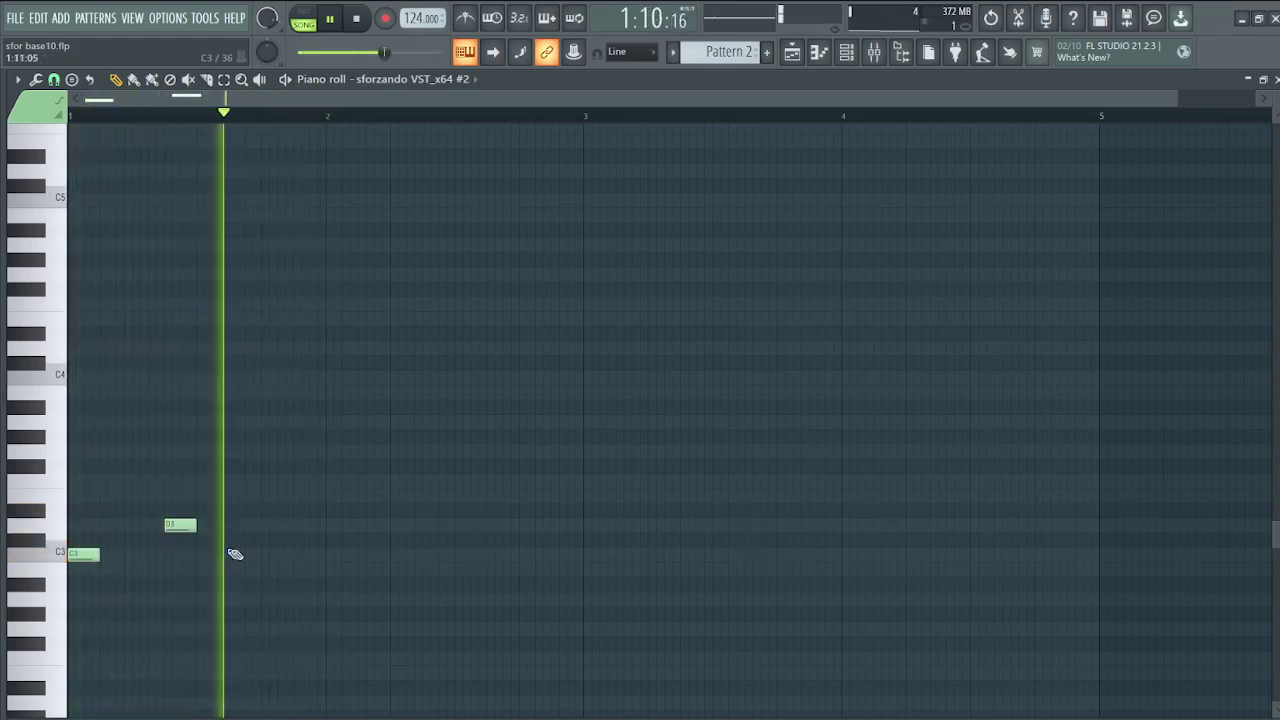
{"action": "left_click", "coordinate": [262, 556]}
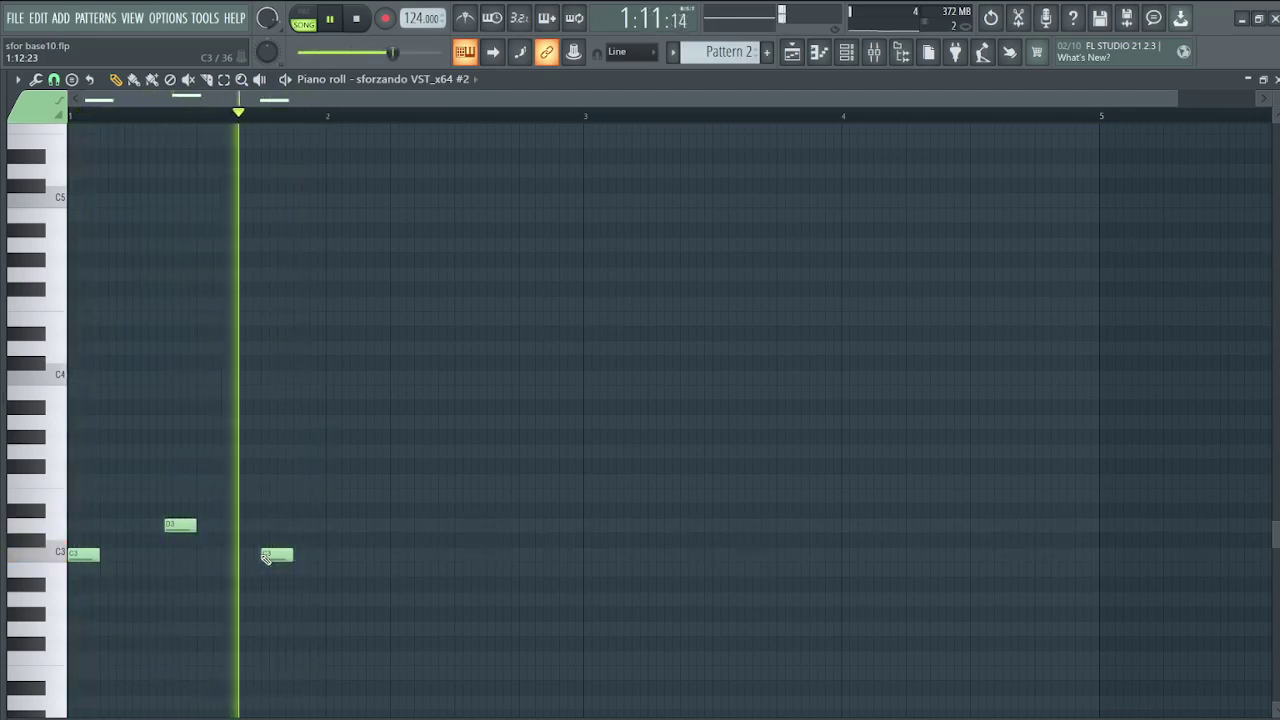
{"action": "left_click", "coordinate": [201, 526]}
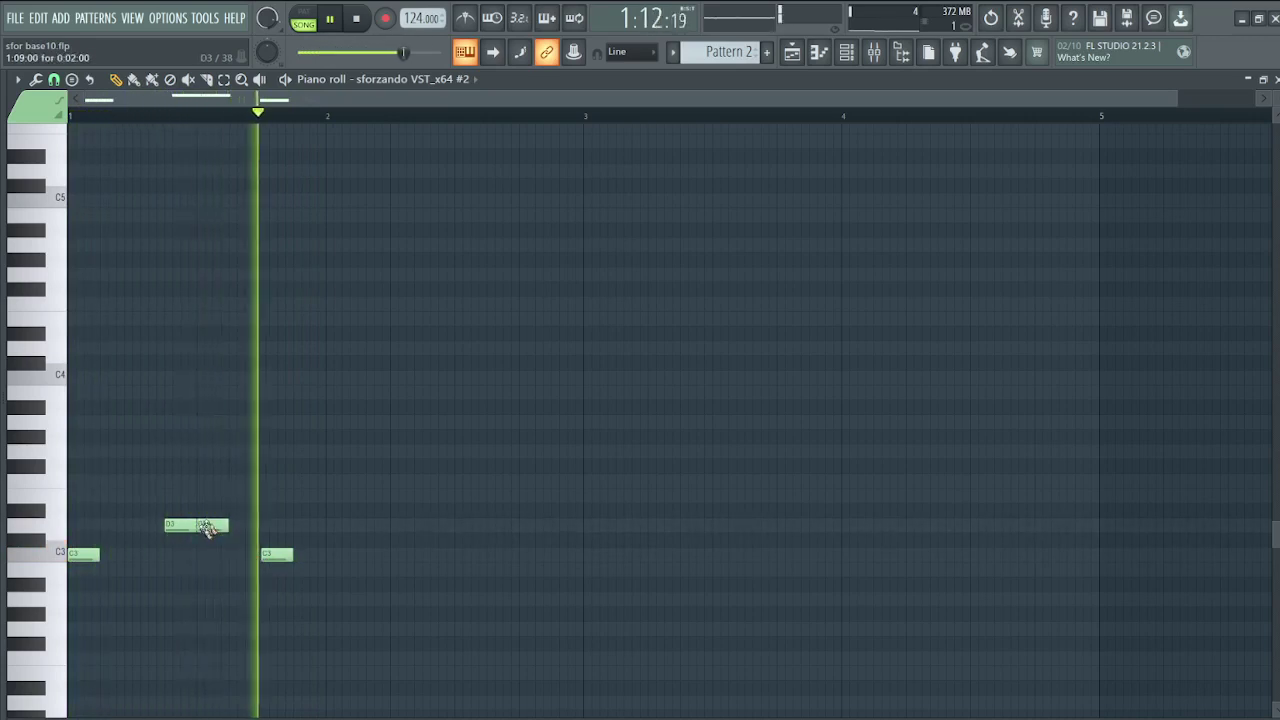
{"action": "left_click_drag", "start_coordinate": [194, 525], "coordinate": [186, 528]}
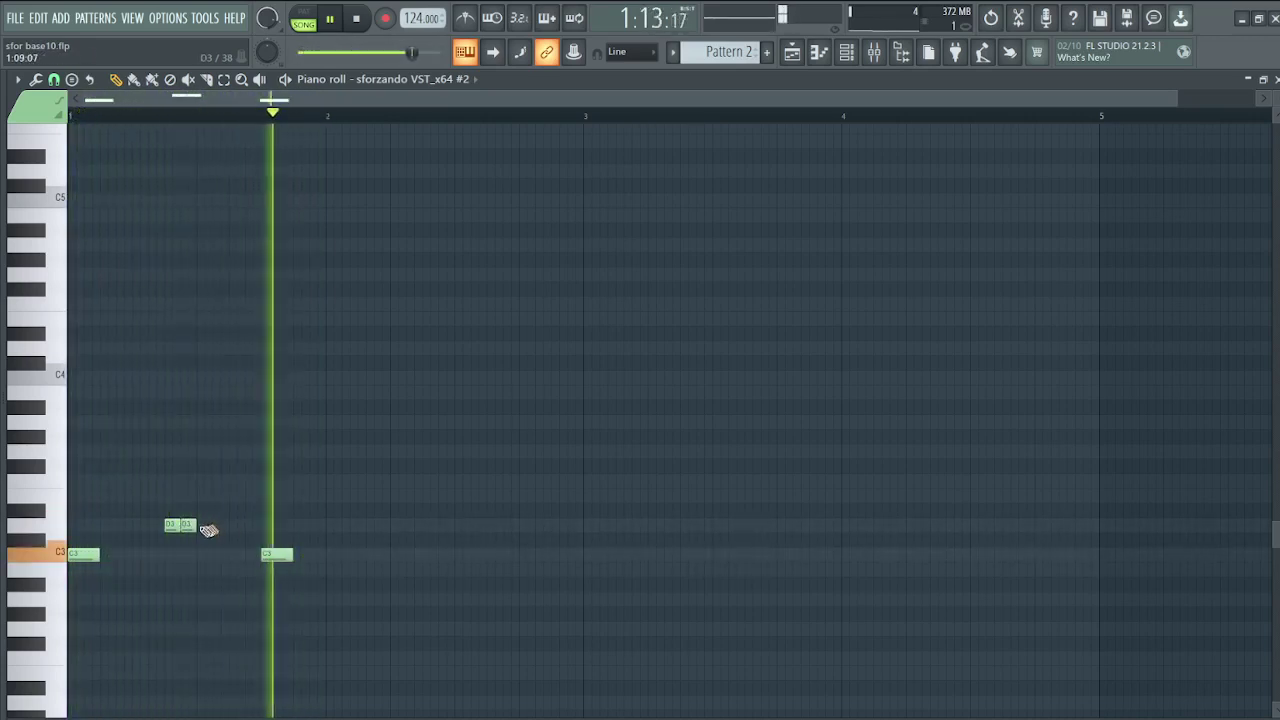
{"action": "left_click_drag", "start_coordinate": [197, 527], "coordinate": [215, 530]}
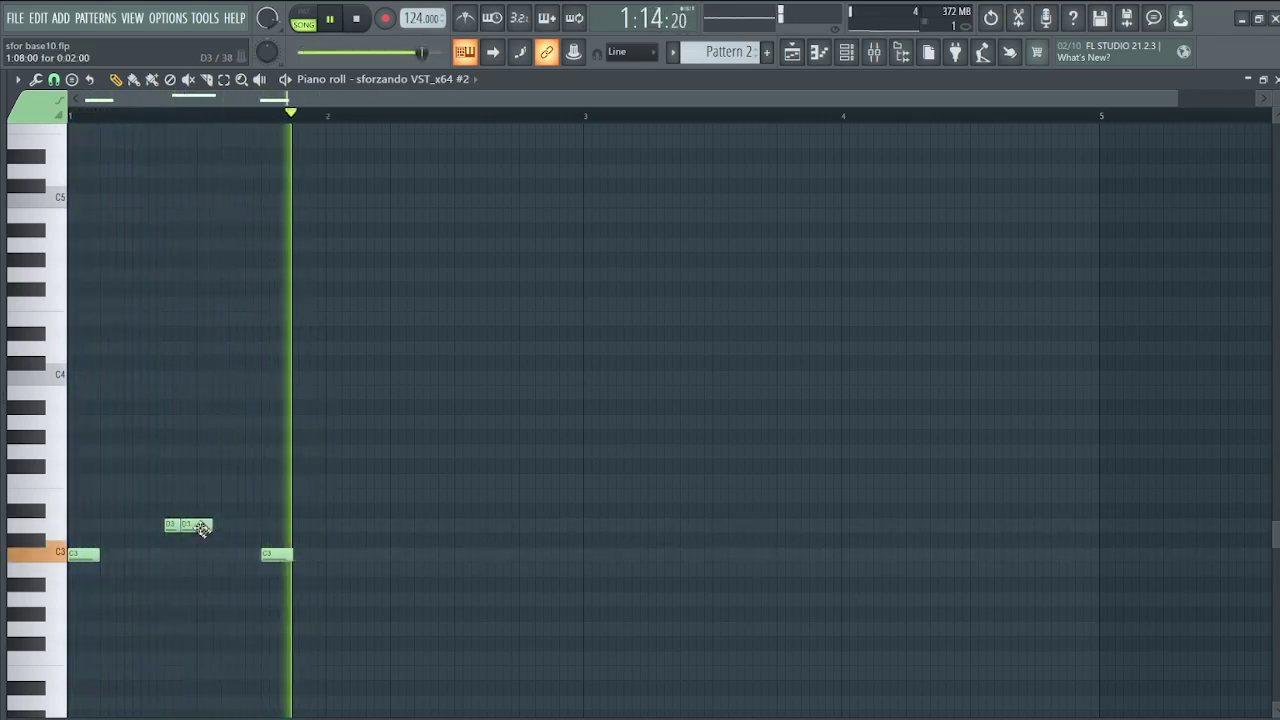
{"action": "right_click", "coordinate": [198, 525]}
{"action": "left_click_drag", "start_coordinate": [182, 525], "coordinate": [191, 527]}
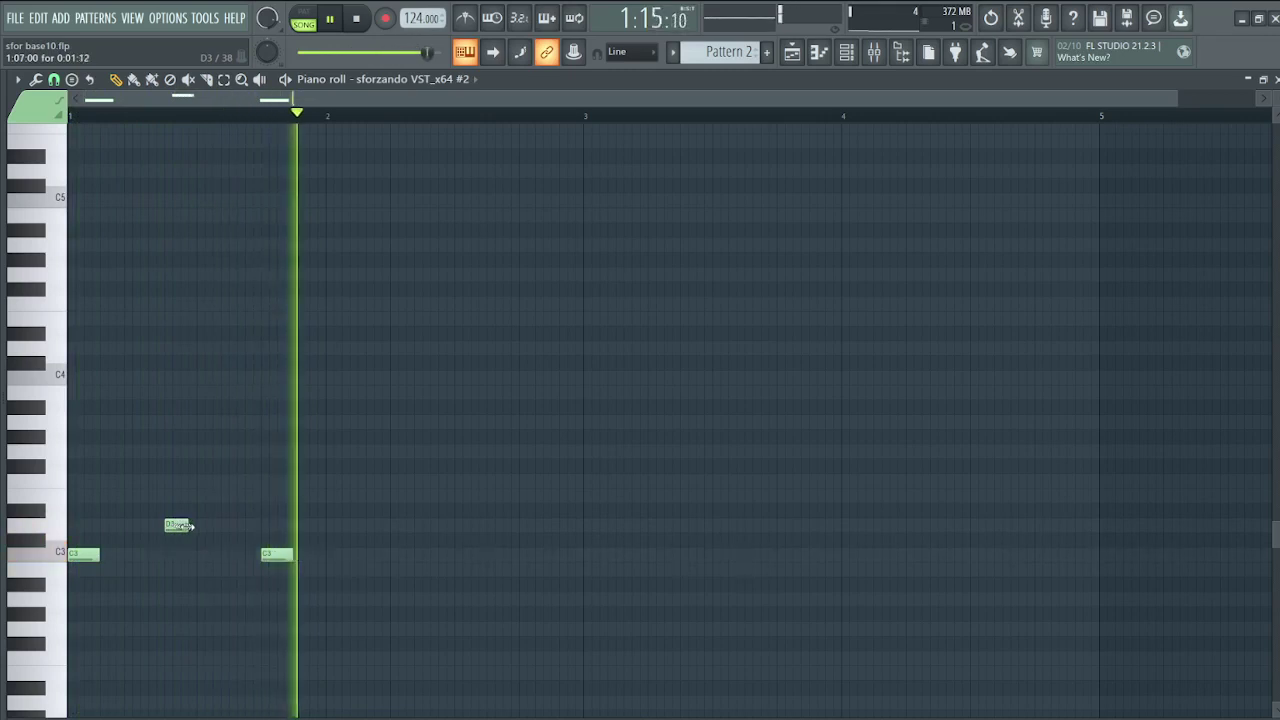
Step: Try a C3 note on step 5, and add a C3 note on step 10 of bar 1
{"action": "scroll", "coordinate": [181, 525], "scroll_direction": "down", "scroll_amount": 3}
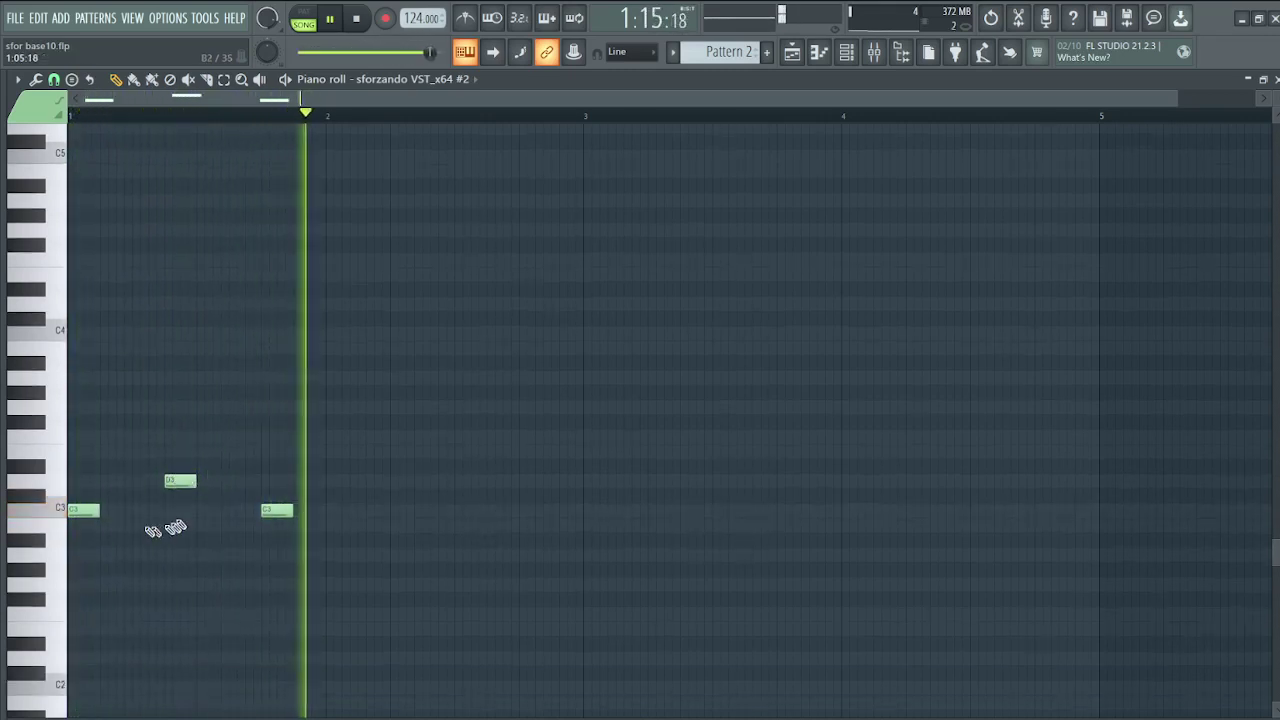
{"action": "left_click", "coordinate": [135, 512]}
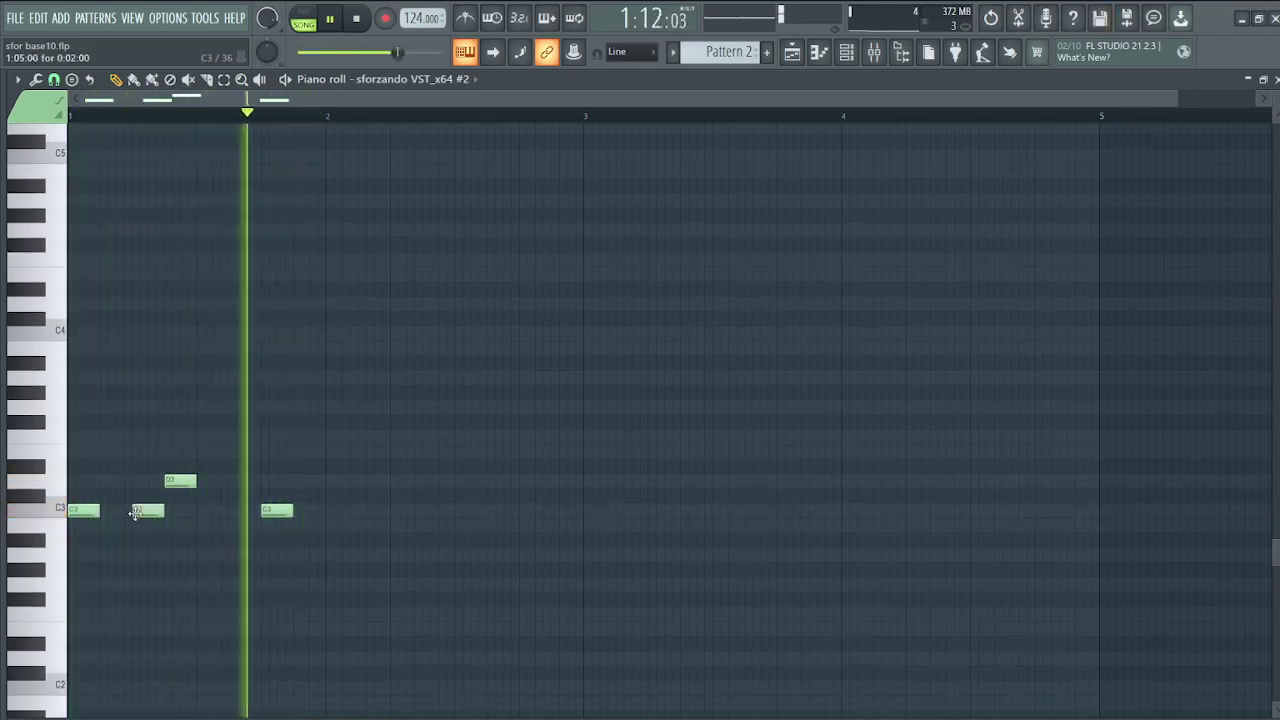
{"action": "left_click", "coordinate": [216, 511]}
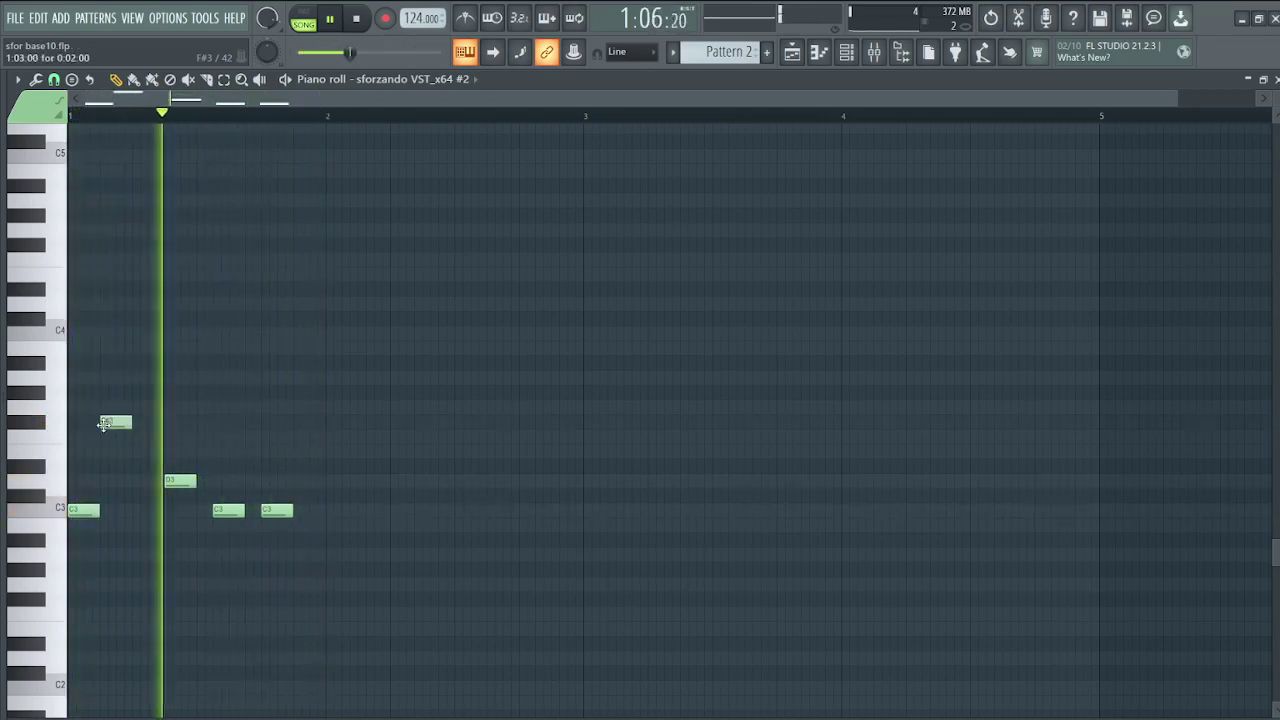
Step: Place F#3 notes on steps 3, 7, 11 and 15 of bar 1
{"action": "left_click", "coordinate": [178, 421]}
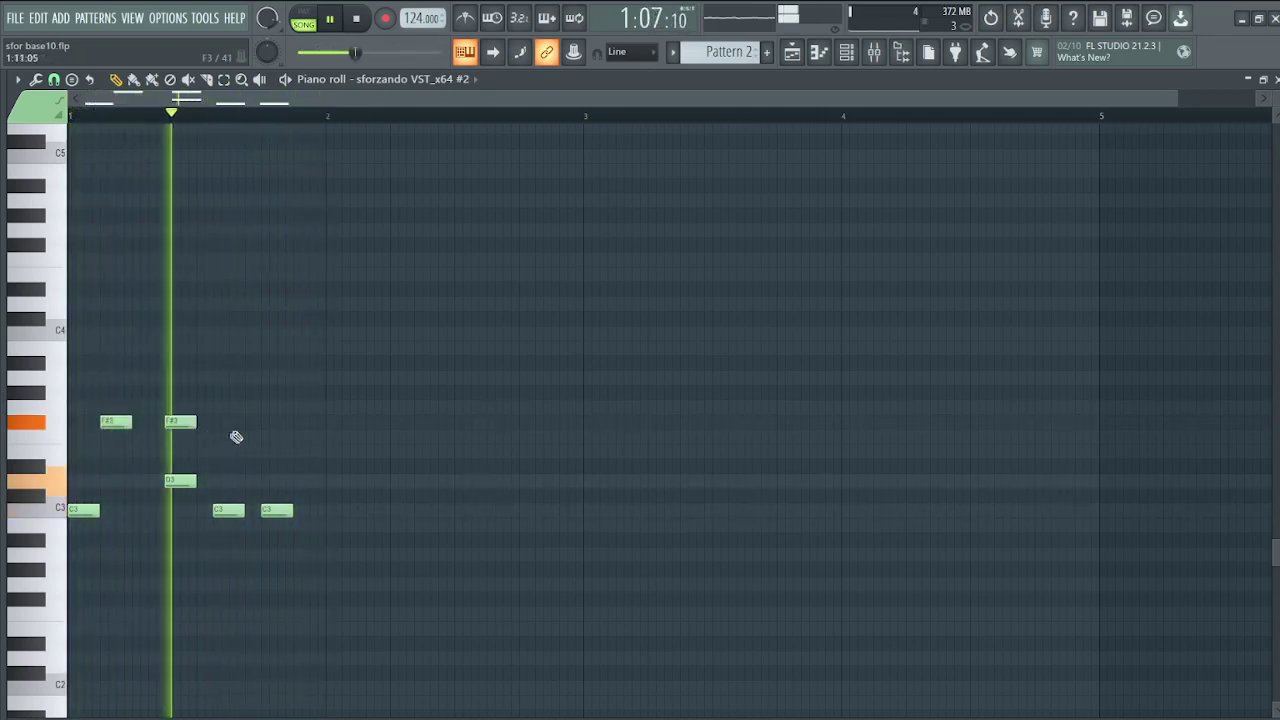
{"action": "left_click_drag", "start_coordinate": [237, 426], "coordinate": [230, 425]}
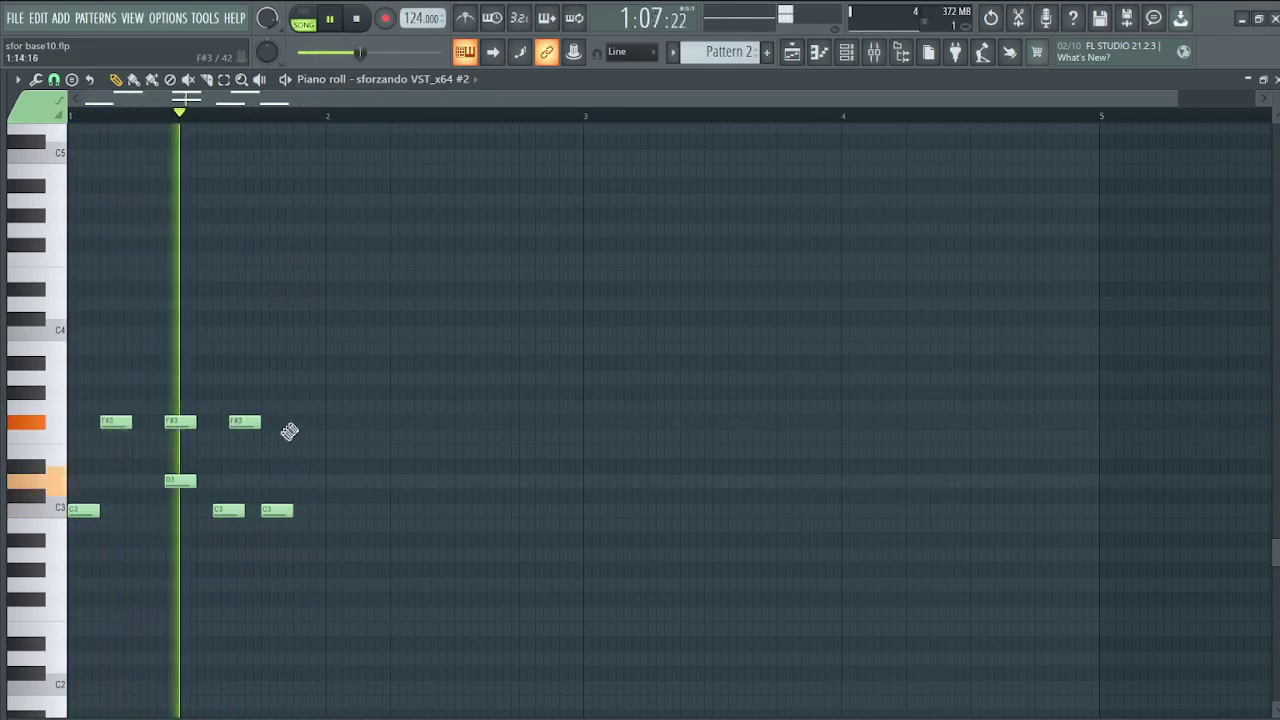
{"action": "left_click", "coordinate": [300, 422]}
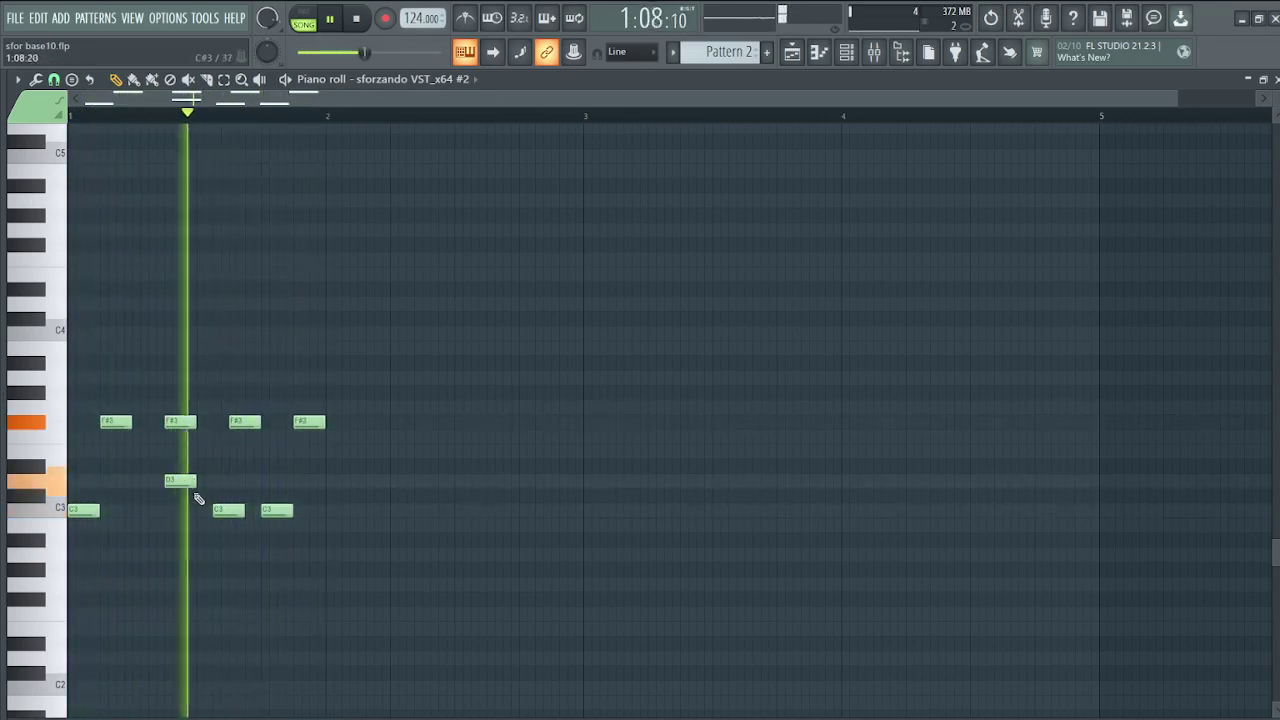
Step: Add G#3 notes on steps 5 and 13 and an A#3 note on step 15 of bar 1
{"action": "scroll", "coordinate": [145, 476], "scroll_direction": "up", "scroll_amount": 2}
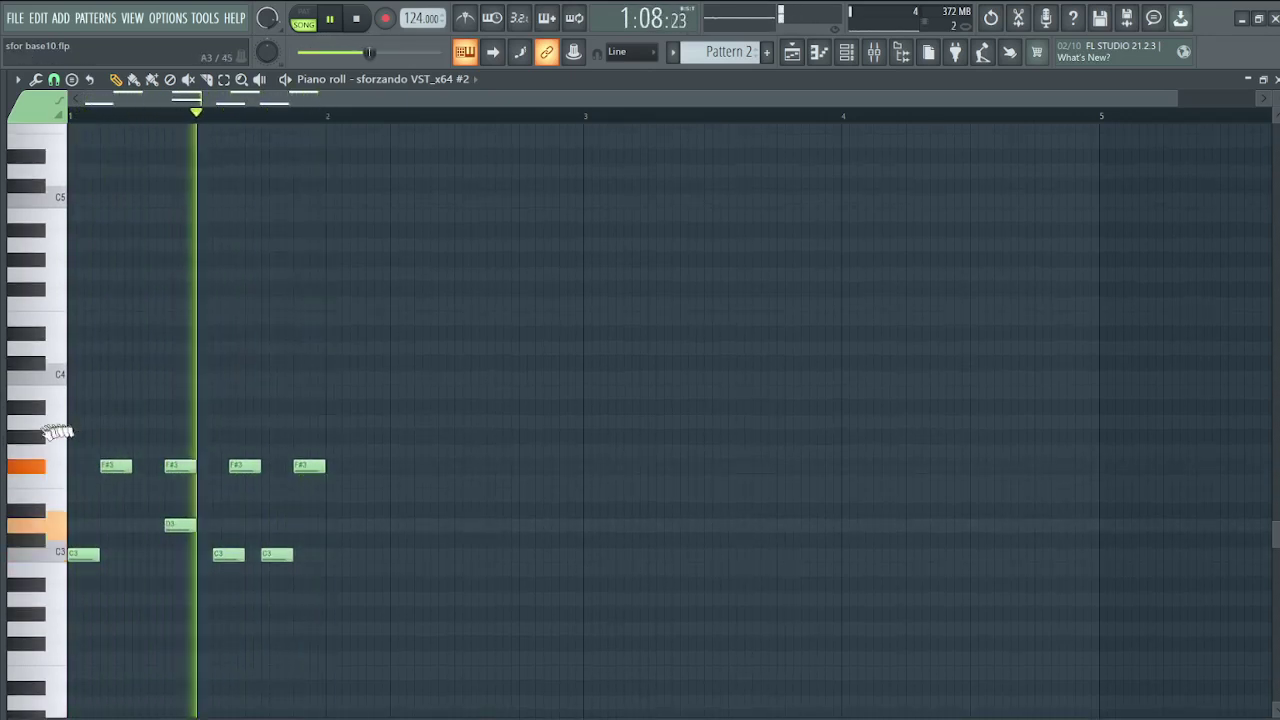
{"action": "left_click", "coordinate": [140, 437]}
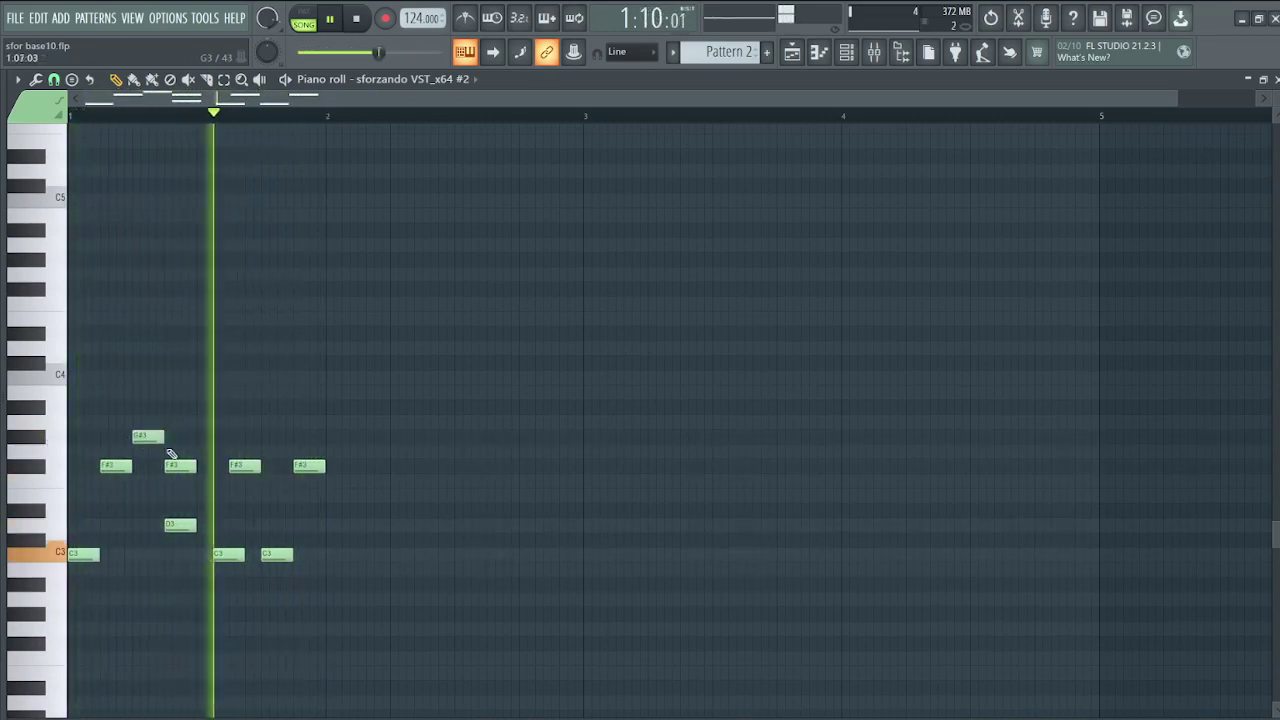
{"action": "left_click", "coordinate": [266, 438]}
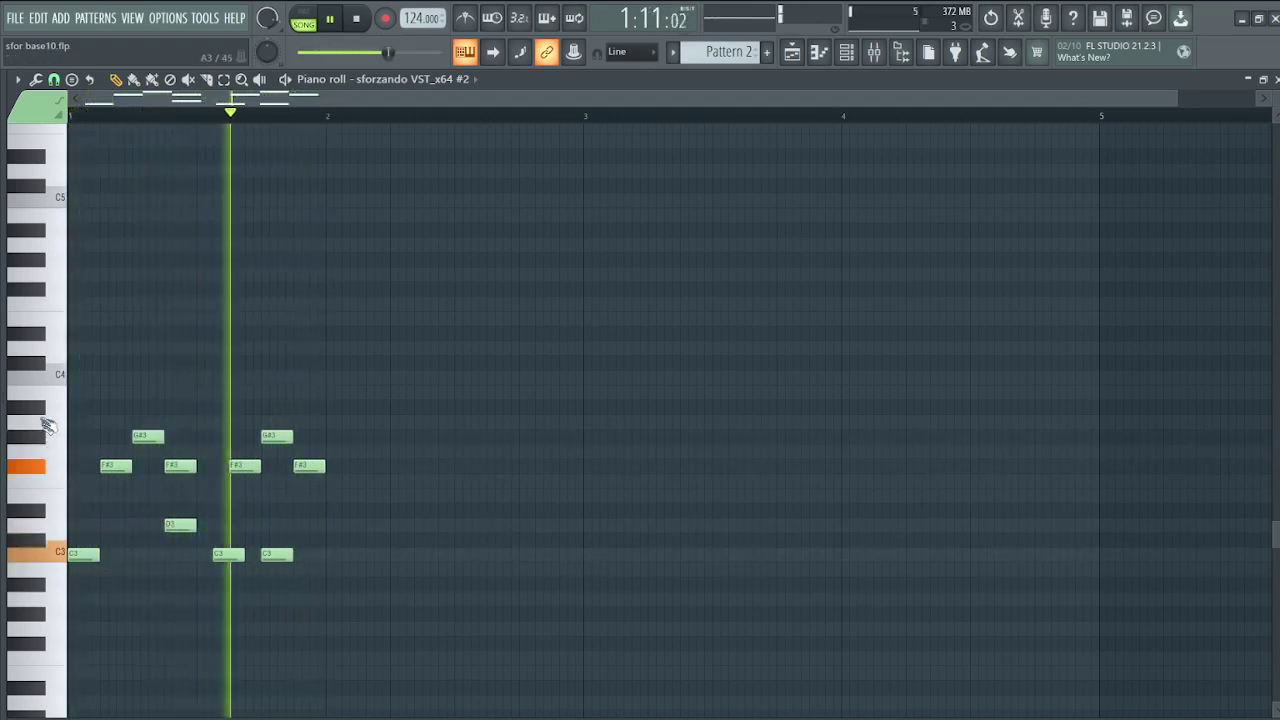
{"action": "scroll", "coordinate": [56, 430], "scroll_direction": "up", "scroll_amount": 3}
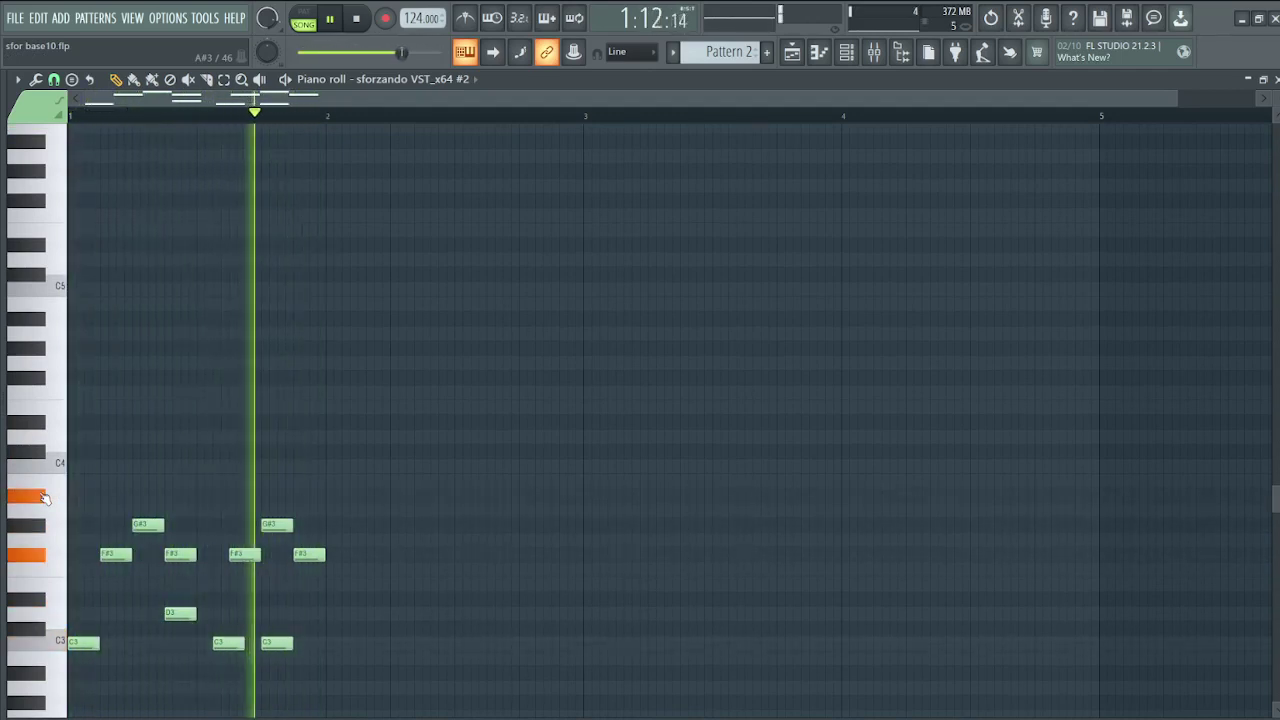
{"action": "left_click", "coordinate": [307, 497]}
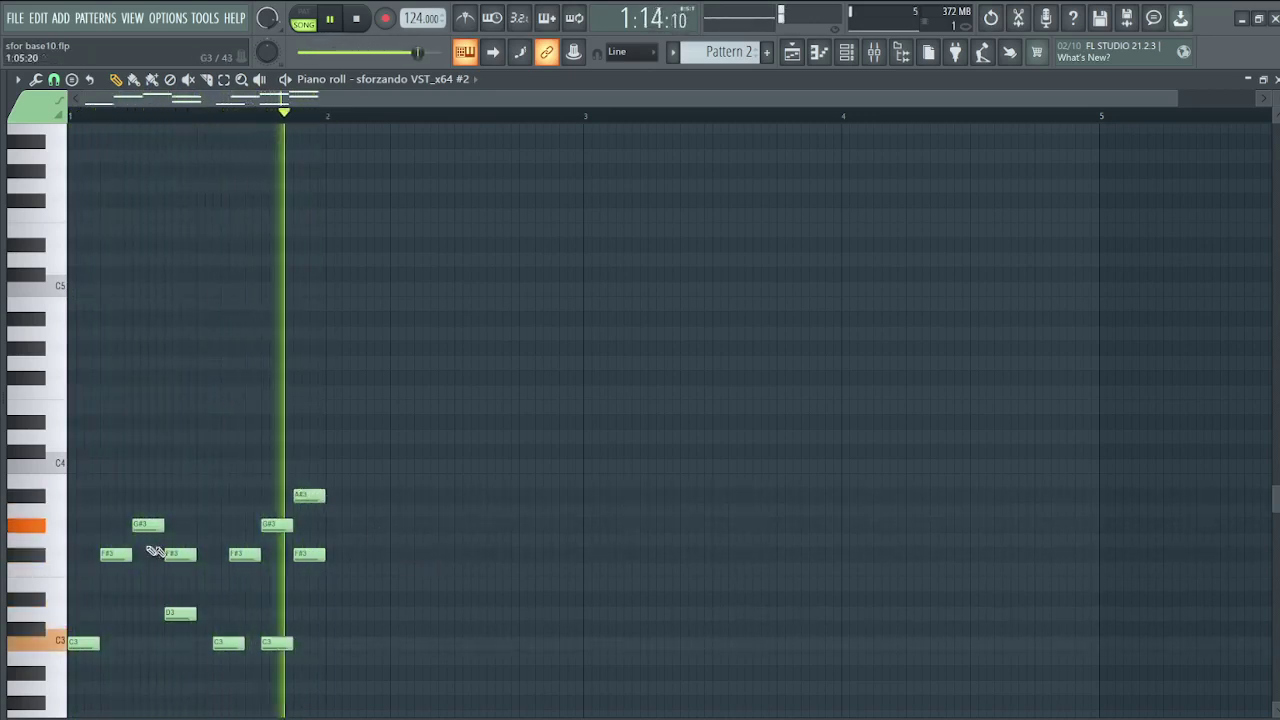
Step: Audition the C#2 key and fill bar 1 with a continuous run of half-step C#2 notes
{"action": "scroll", "coordinate": [120, 555], "scroll_direction": "down", "scroll_amount": 2}
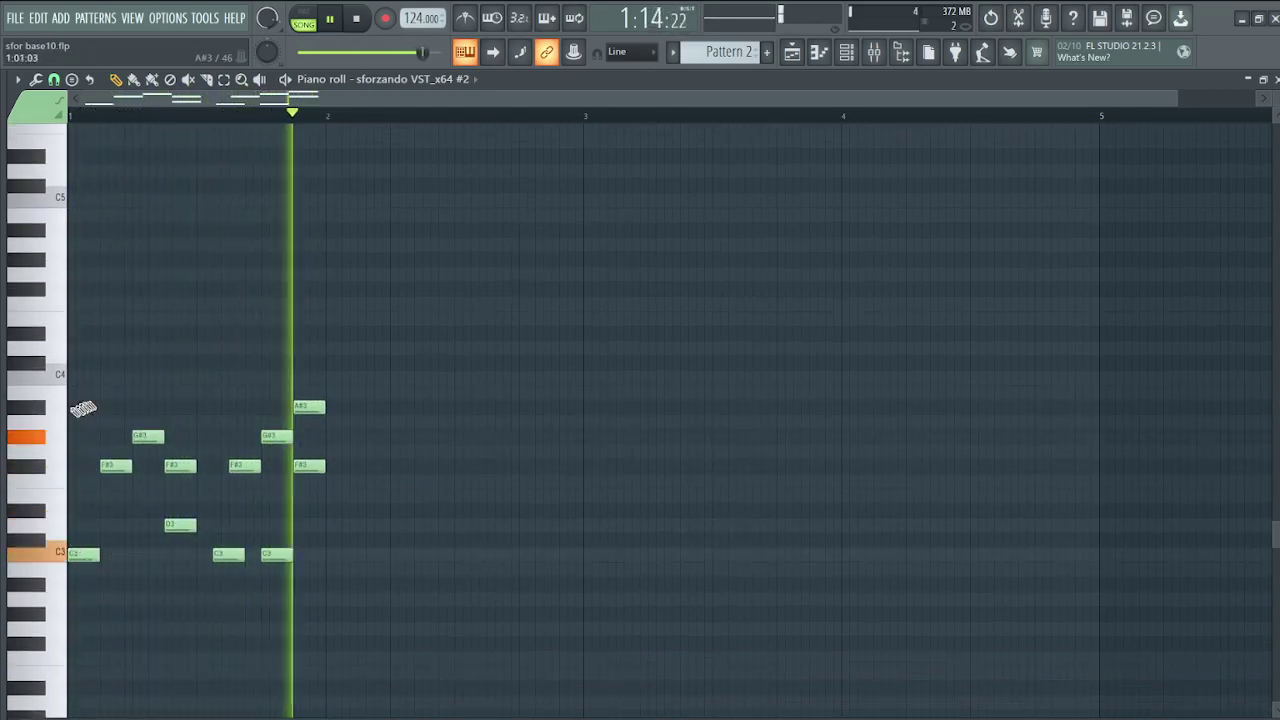
{"action": "scroll", "coordinate": [85, 565], "scroll_direction": "down", "scroll_amount": 2}
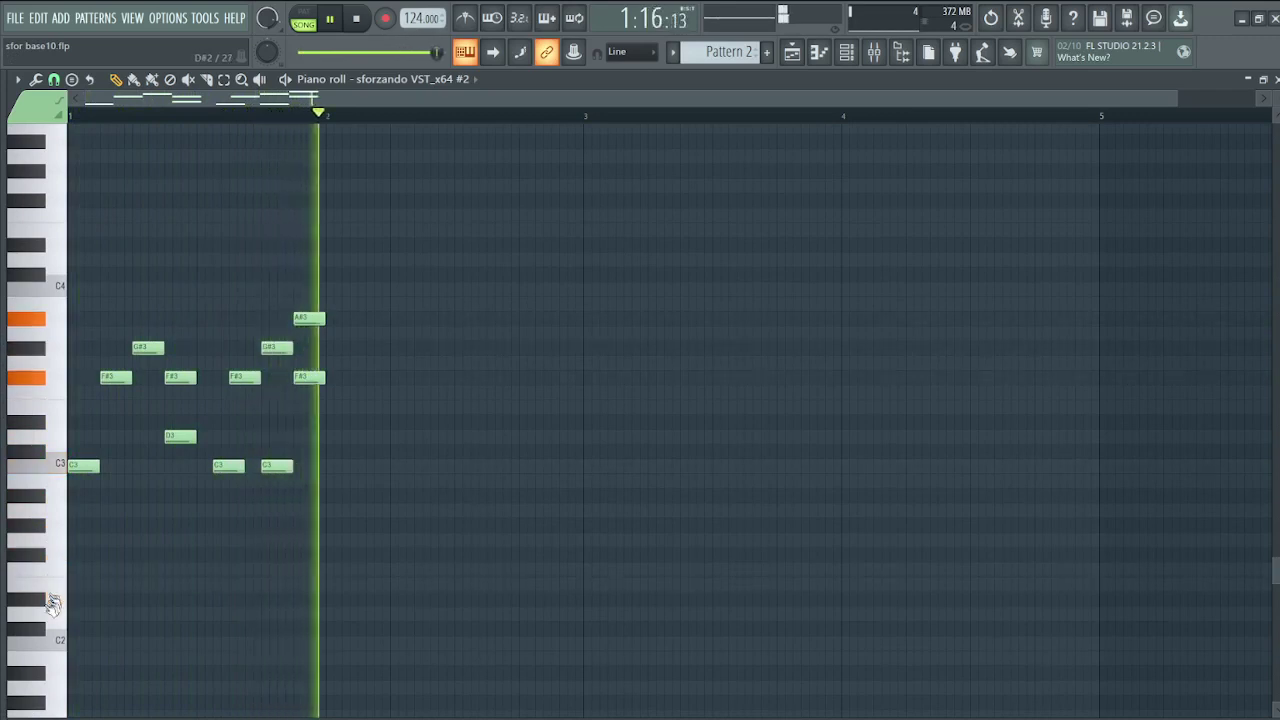
{"action": "left_click", "coordinate": [40, 632]}
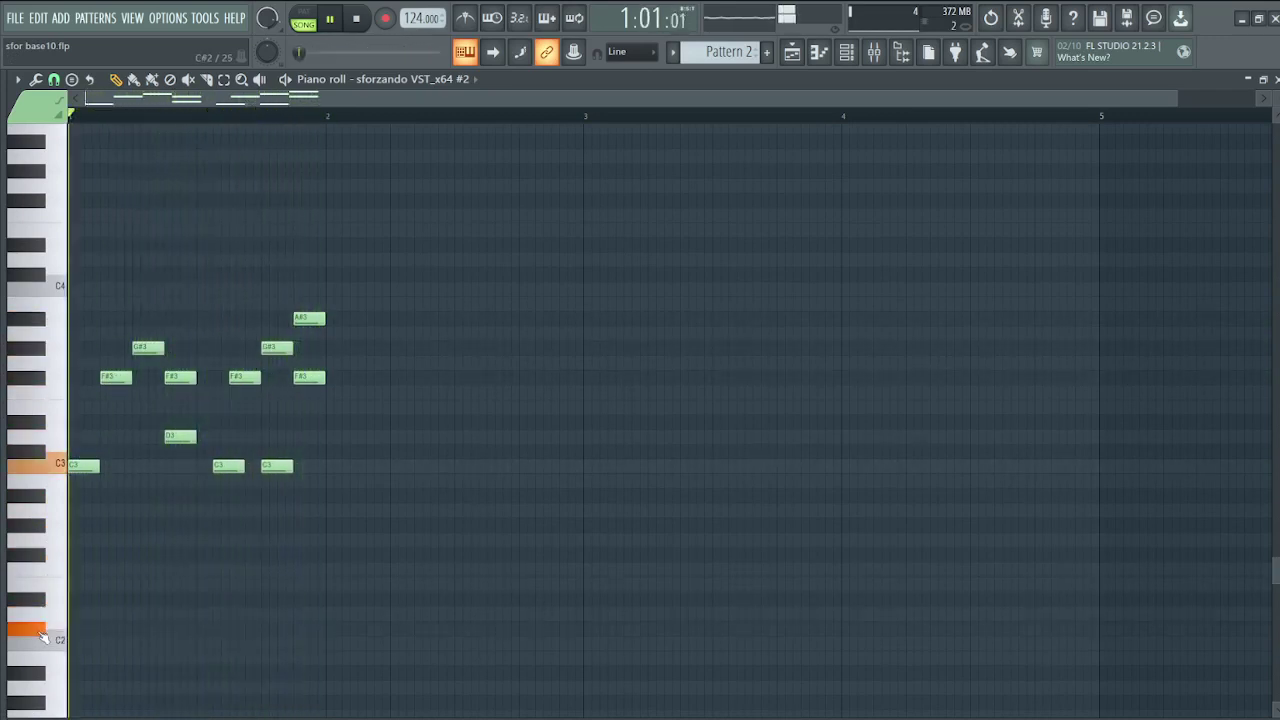
{"action": "scroll", "coordinate": [43, 630], "scroll_direction": "down", "scroll_amount": 1}
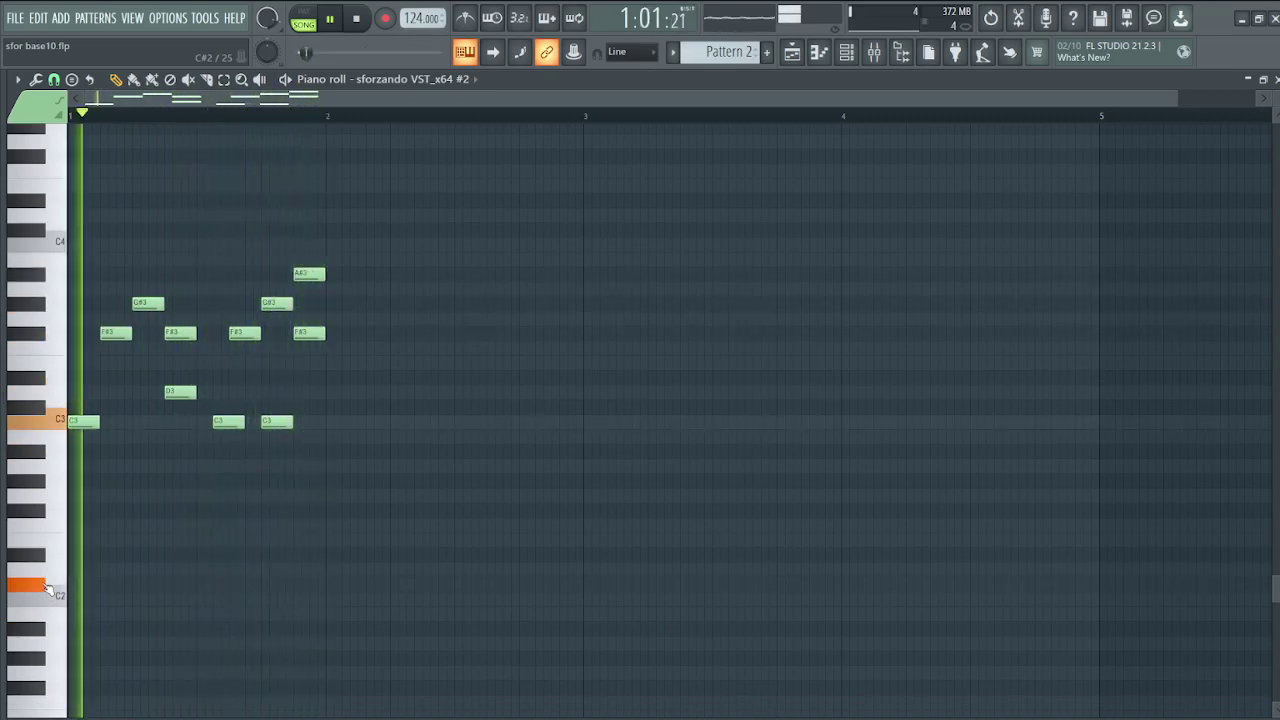
{"action": "left_click", "coordinate": [72, 588]}
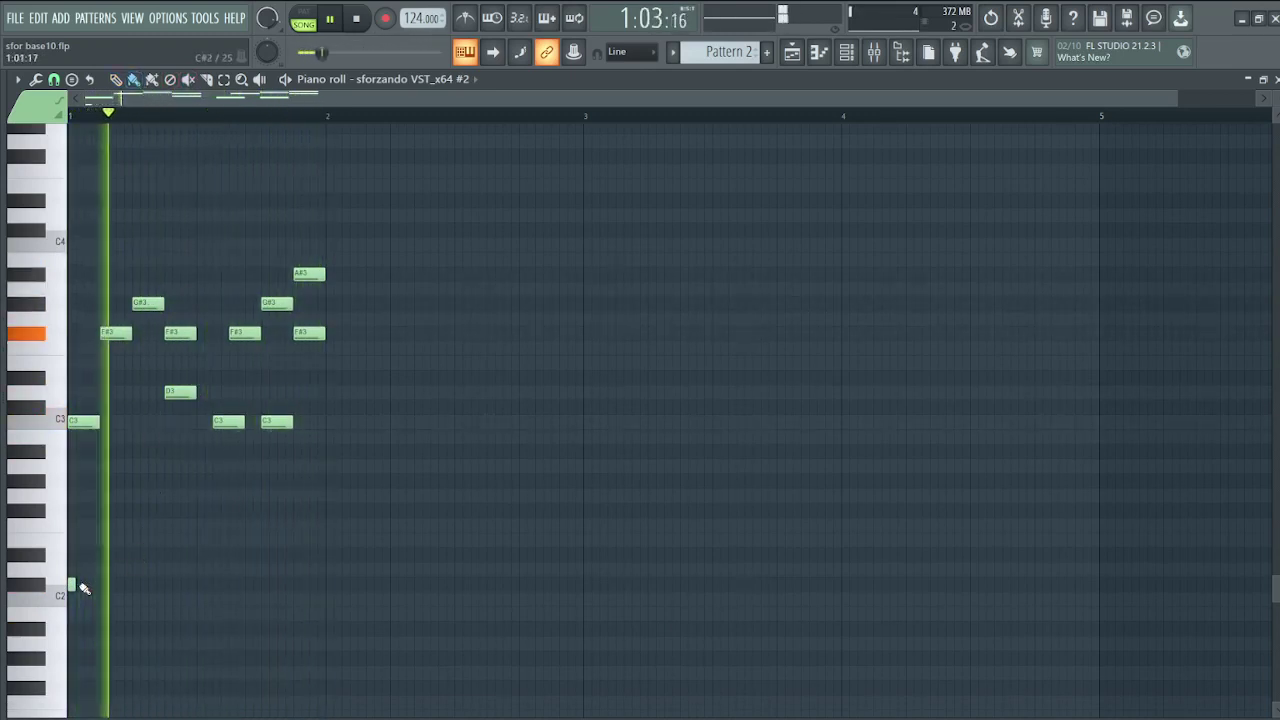
{"action": "left_click_drag", "start_coordinate": [84, 589], "coordinate": [313, 593]}
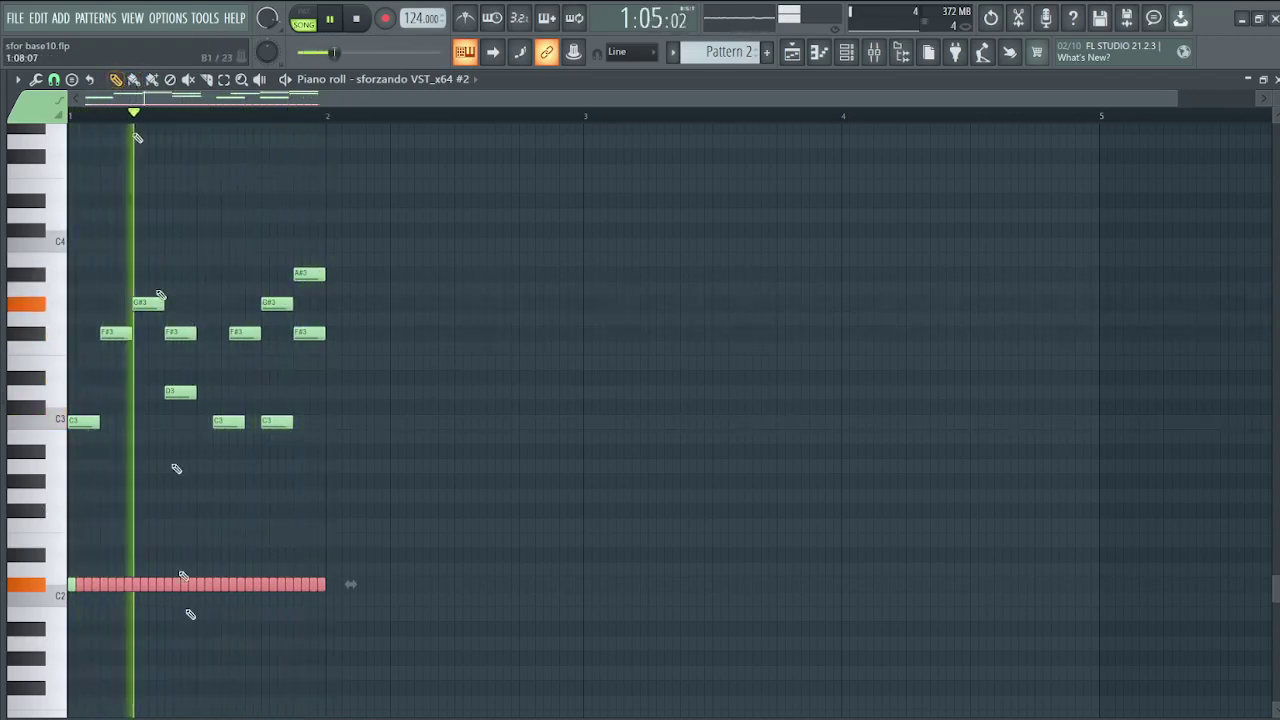
{"action": "left_click", "coordinate": [185, 521]}
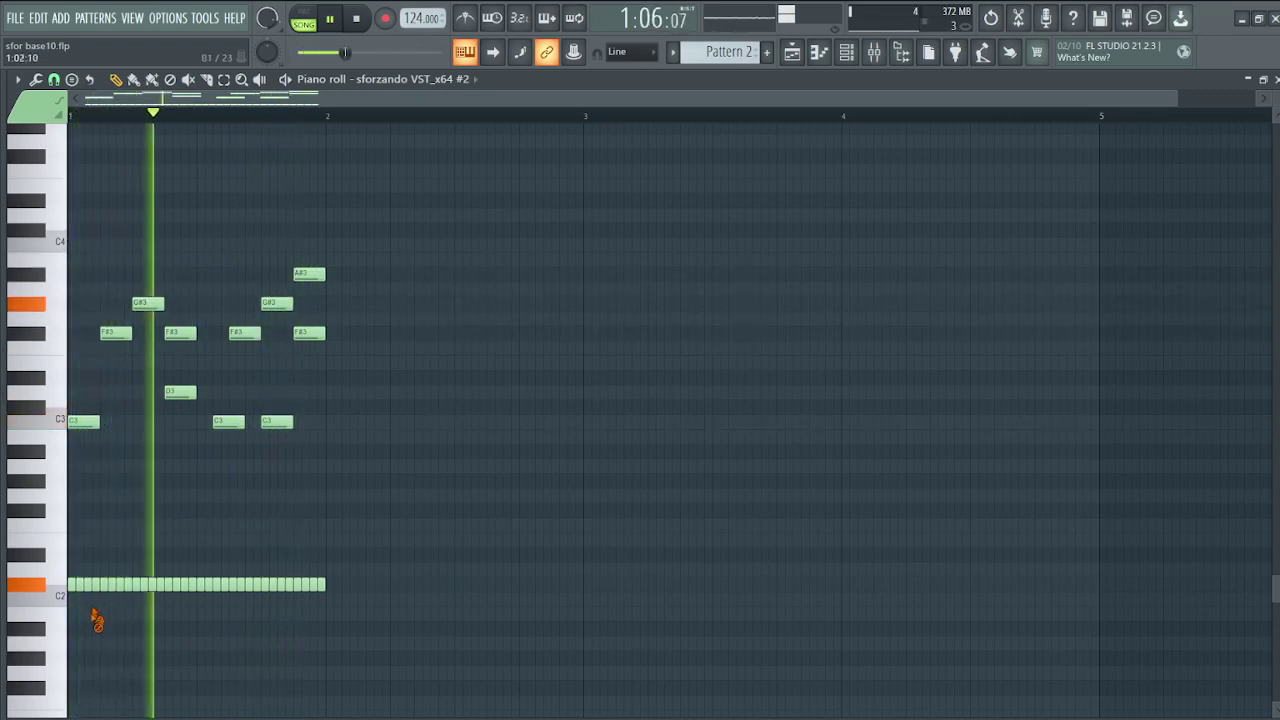
Step: Thin out the C#2 run to three notes at the start of bar 1 and pairs around steps 4, 6 and 13
{"action": "right_click", "coordinate": [100, 584]}
{"action": "right_click", "coordinate": [140, 584]}
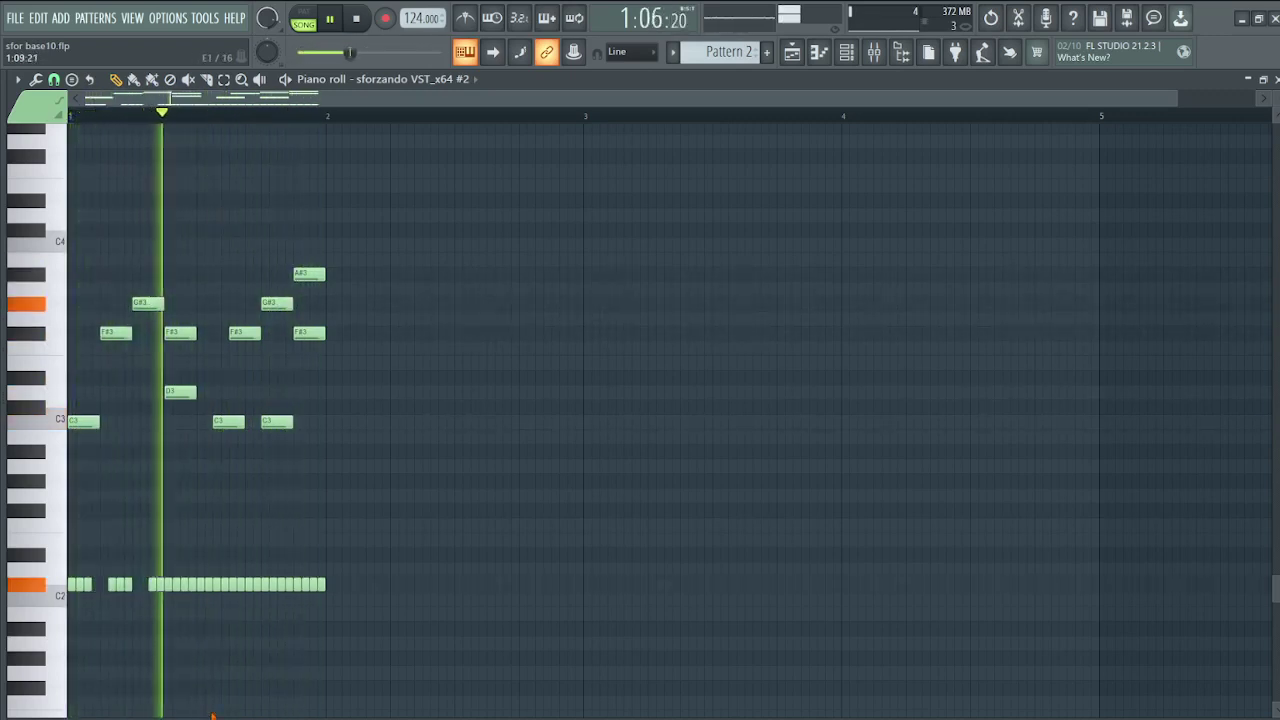
{"action": "right_click", "coordinate": [216, 584]}
{"action": "right_click", "coordinate": [260, 584]}
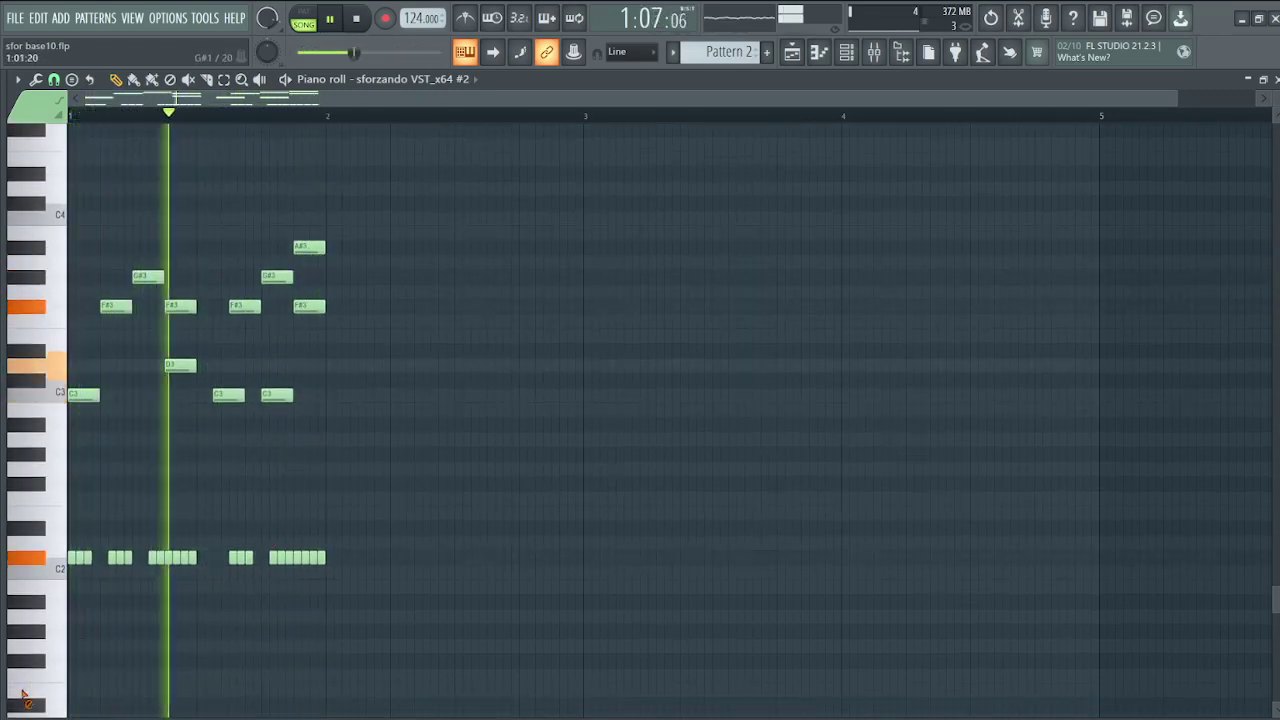
{"action": "left_click_drag", "start_coordinate": [109, 428], "coordinate": [155, 700]}
{"action": "mouse_move", "coordinate": [220, 487]}
{"action": "left_mouse_down"}
{"action": "mouse_move", "coordinate": [114, 700]}
{"action": "mouse_move", "coordinate": [366, 514]}
{"action": "mouse_move", "coordinate": [200, 630]}
{"action": "mouse_move", "coordinate": [320, 488]}
{"action": "mouse_move", "coordinate": [100, 690]}
{"action": "mouse_move", "coordinate": [155, 505]}
{"action": "mouse_move", "coordinate": [260, 635]}
{"action": "mouse_move", "coordinate": [415, 522]}
{"action": "left_mouse_up"}
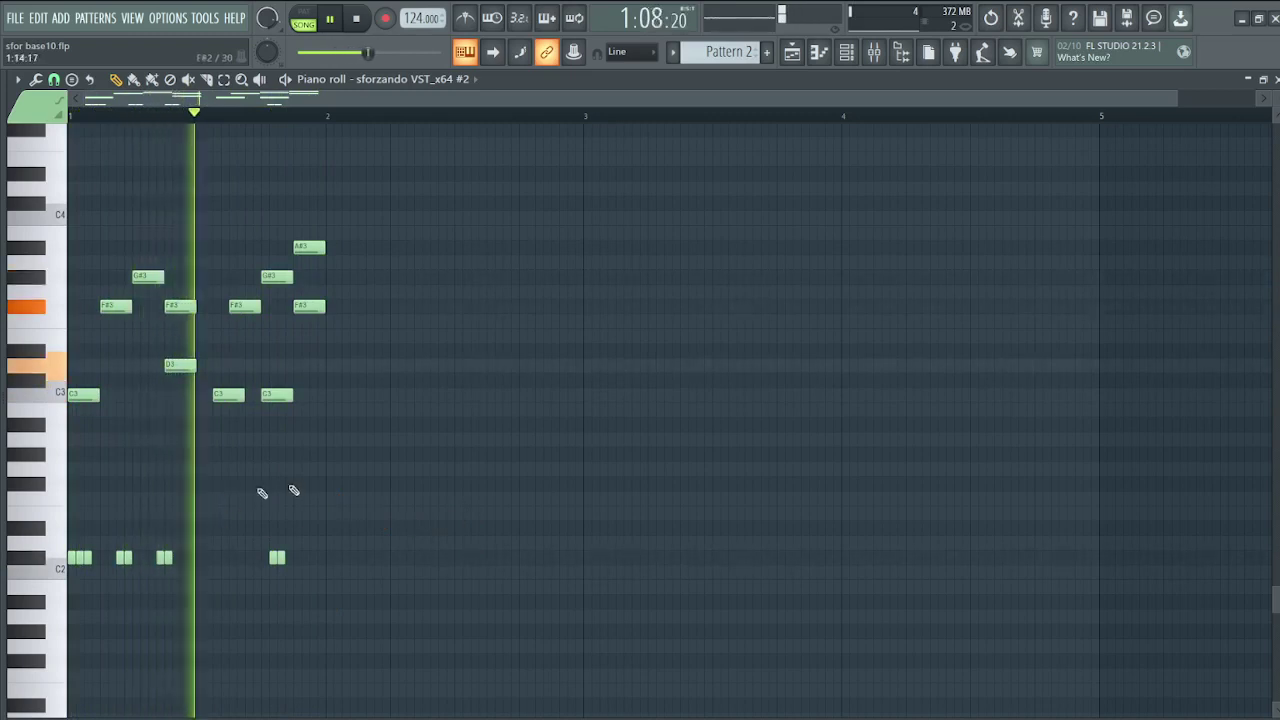
Step: Reduce the first C#2 group to two notes and shift the last two pairs to begin on steps 6 and 13
{"action": "scroll", "coordinate": [408, 512], "scroll_direction": "down", "scroll_amount": 4}
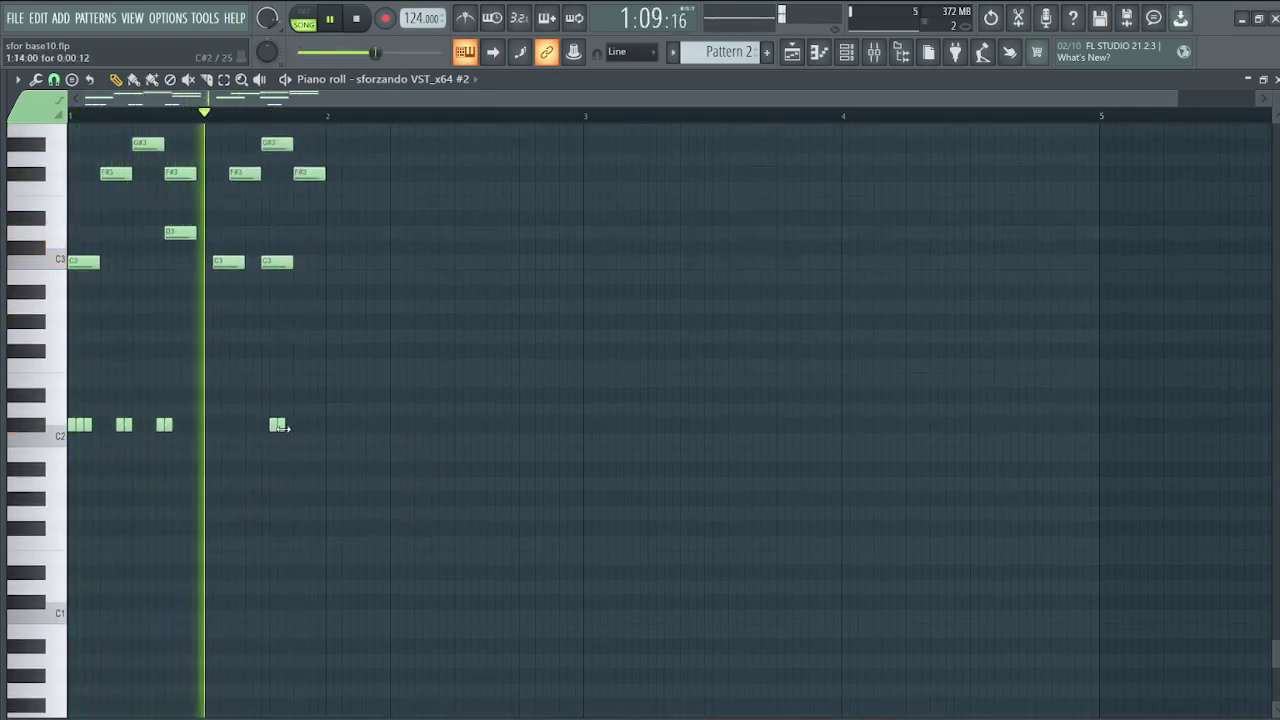
{"action": "left_click_drag", "start_coordinate": [281, 426], "coordinate": [264, 428]}
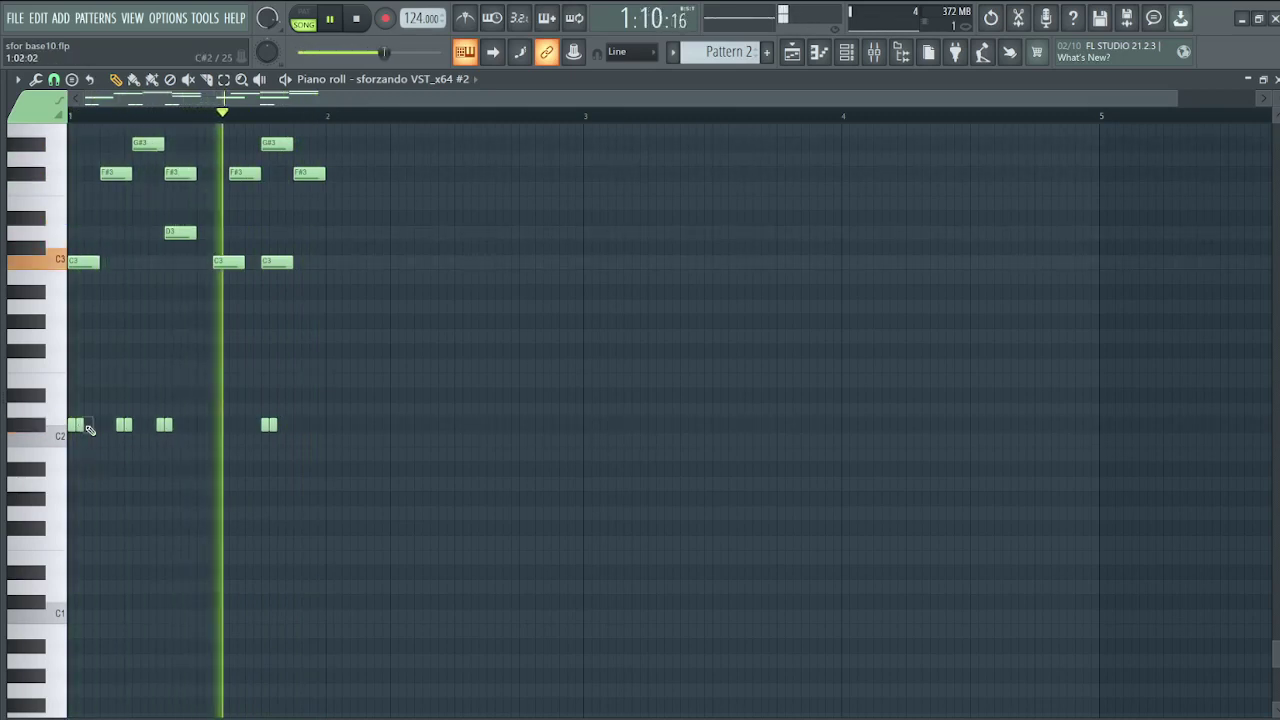
{"action": "left_click_drag", "start_coordinate": [164, 423], "coordinate": [150, 426]}
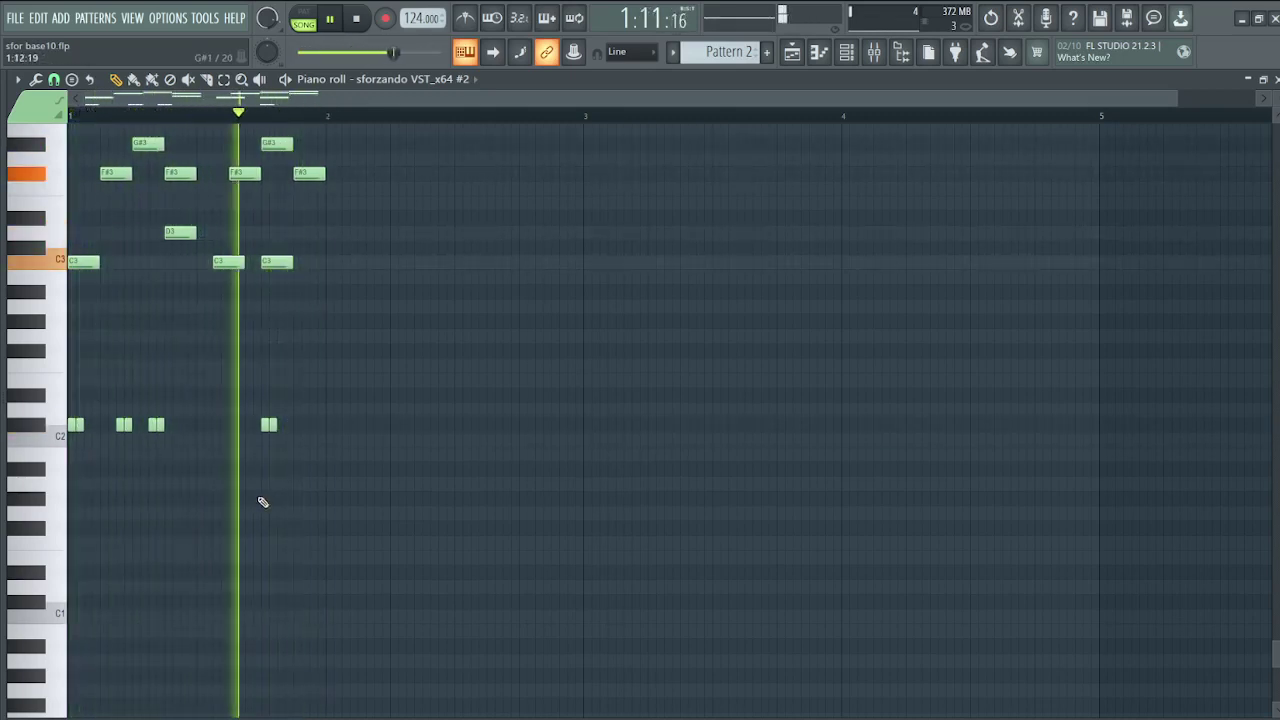
{"action": "scroll", "coordinate": [200, 560], "scroll_direction": "up", "scroll_amount": 5}
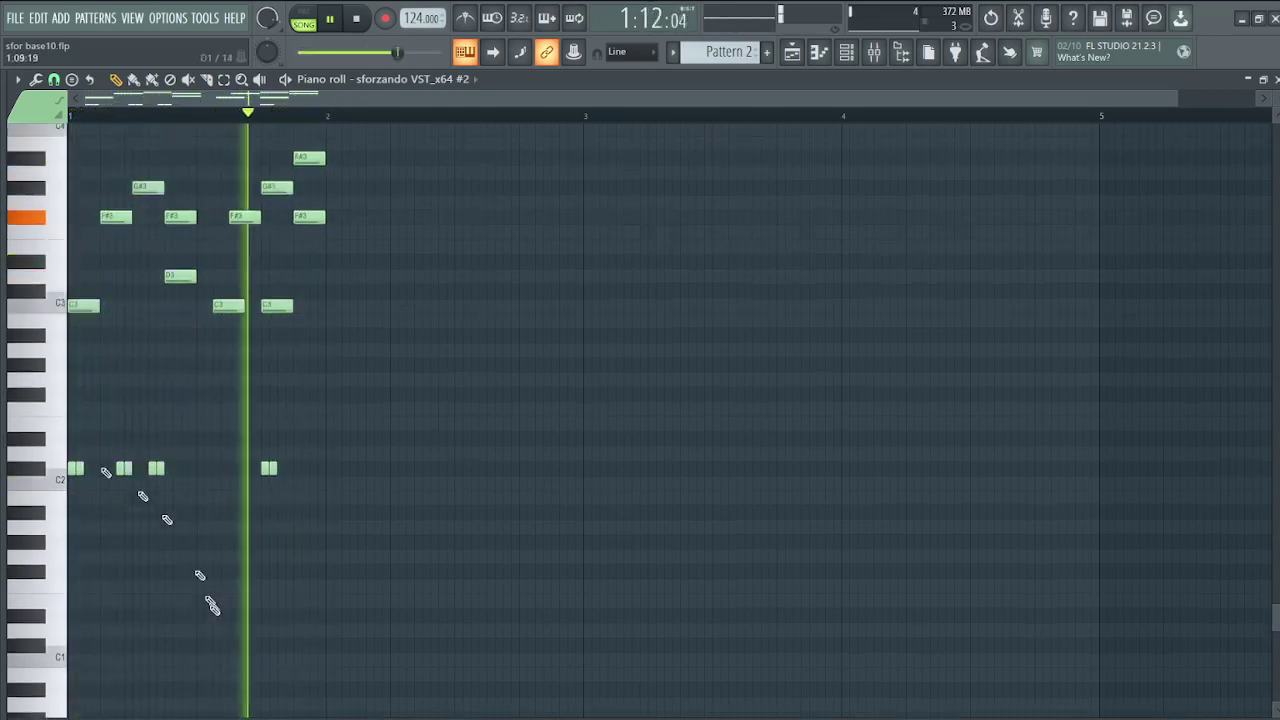
Step: Return to the playlist, create Pattern 3 and place it at bar 1 of Track 3
{"action": "left_click", "coordinate": [819, 52]}
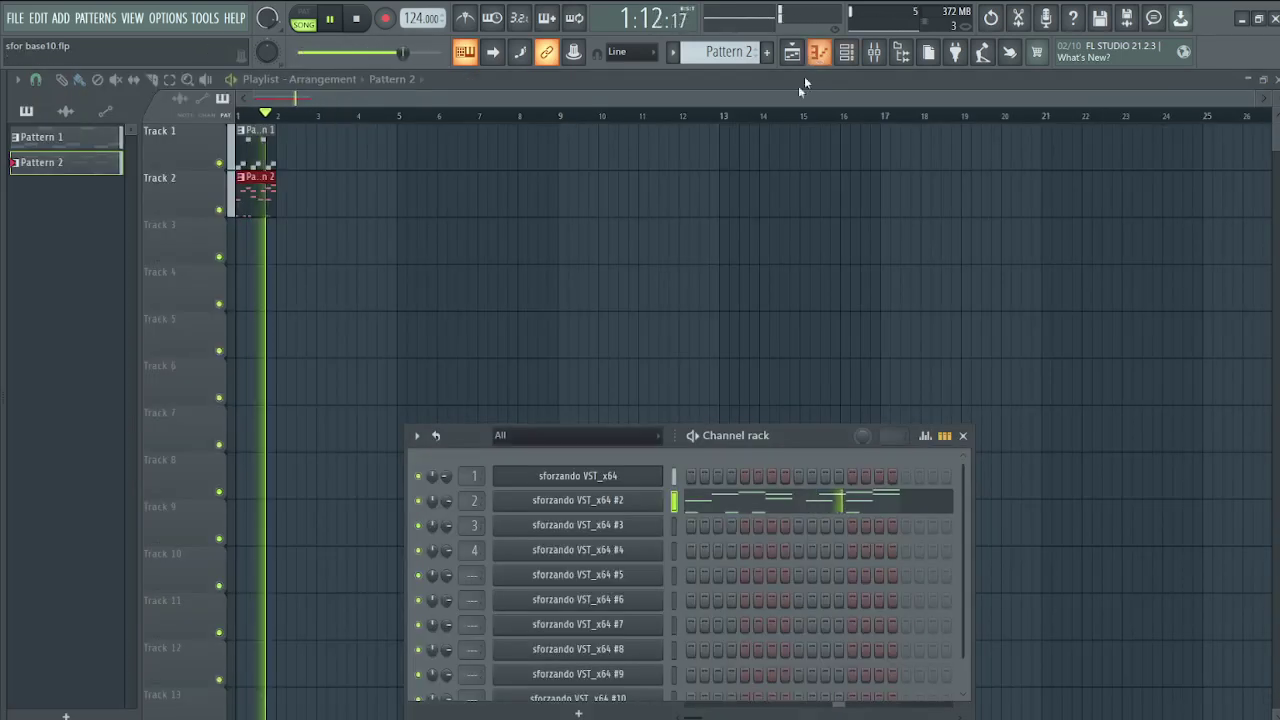
{"action": "left_click", "coordinate": [66, 716]}
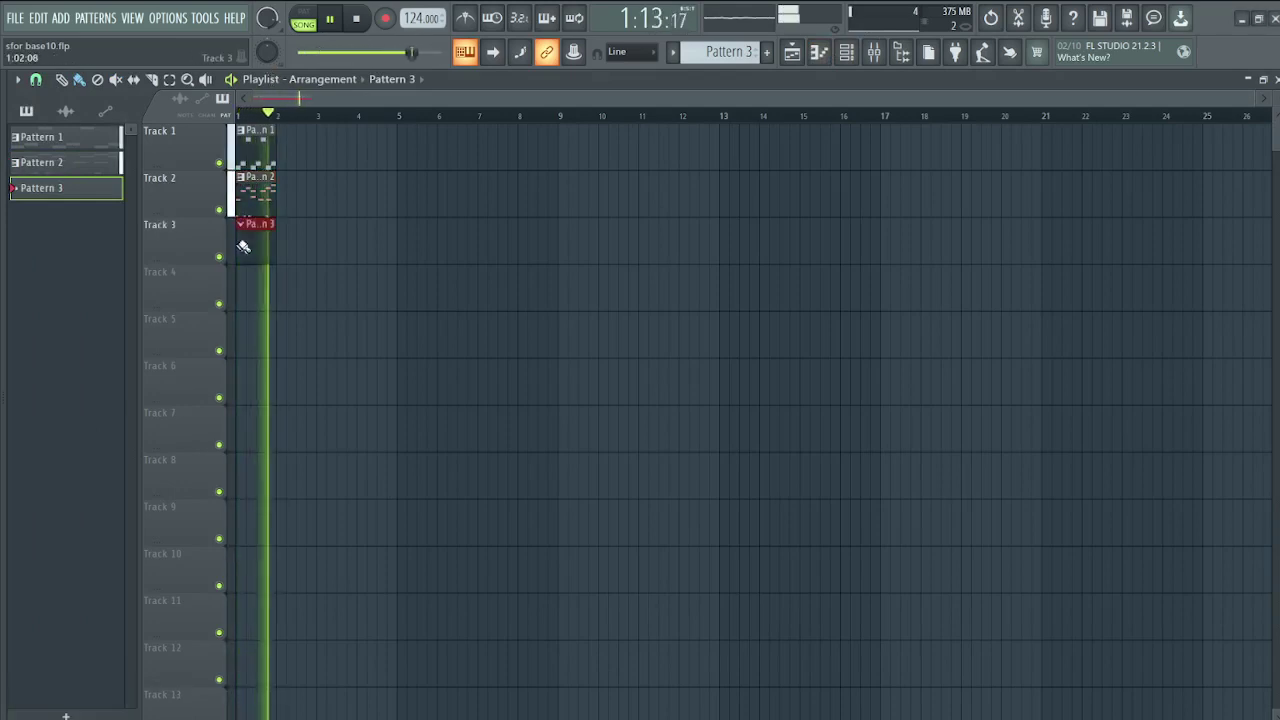
Step: Open Pattern 3's piano roll for sforzando VST_x64 #3 and draw a G3 note spanning all of bar 1
{"action": "left_click", "coordinate": [819, 52]}
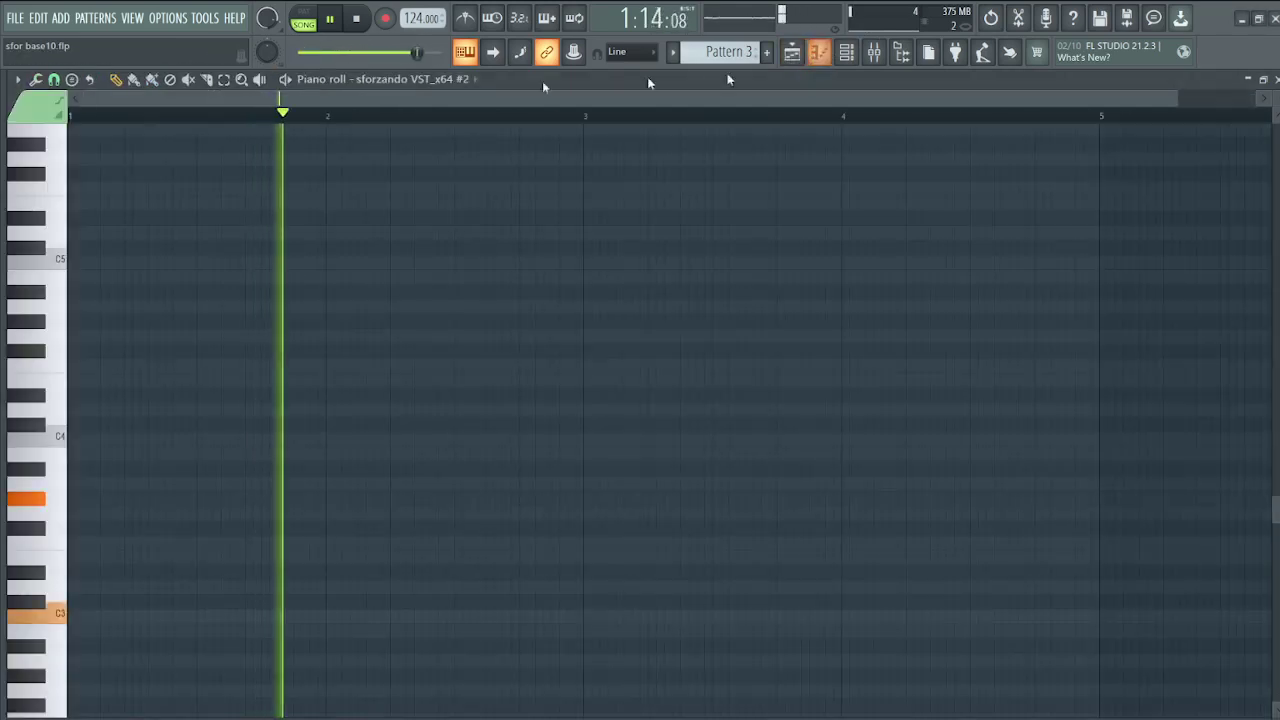
{"action": "left_click", "coordinate": [406, 80]}
{"action": "left_click", "coordinate": [420, 139]}
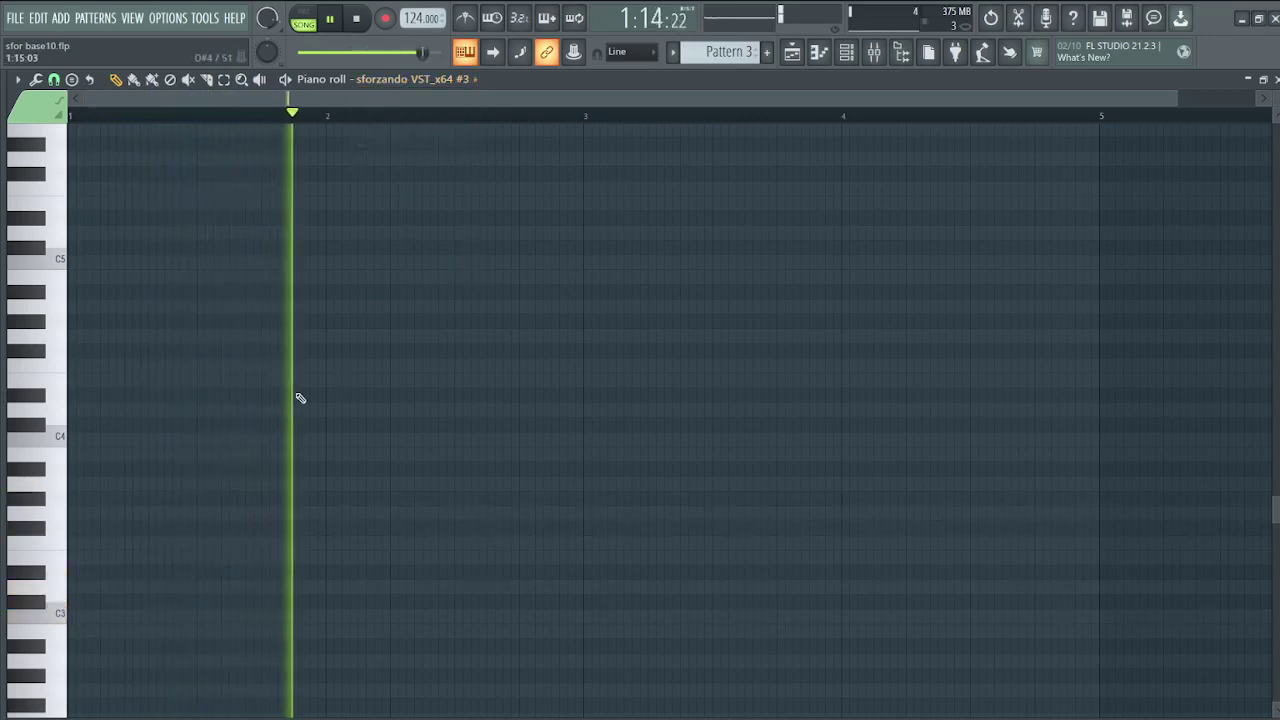
{"action": "scroll", "coordinate": [243, 503], "scroll_direction": "down", "scroll_amount": 3}
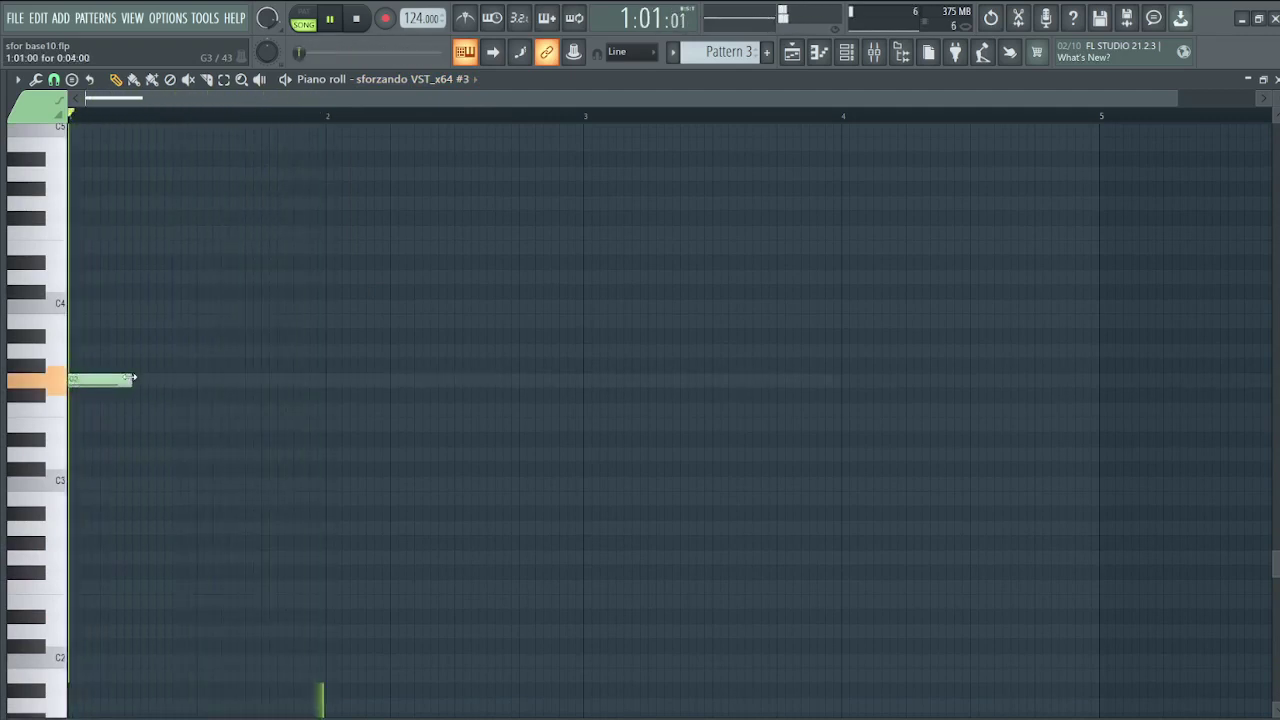
{"action": "left_click_drag", "start_coordinate": [132, 378], "coordinate": [325, 378]}
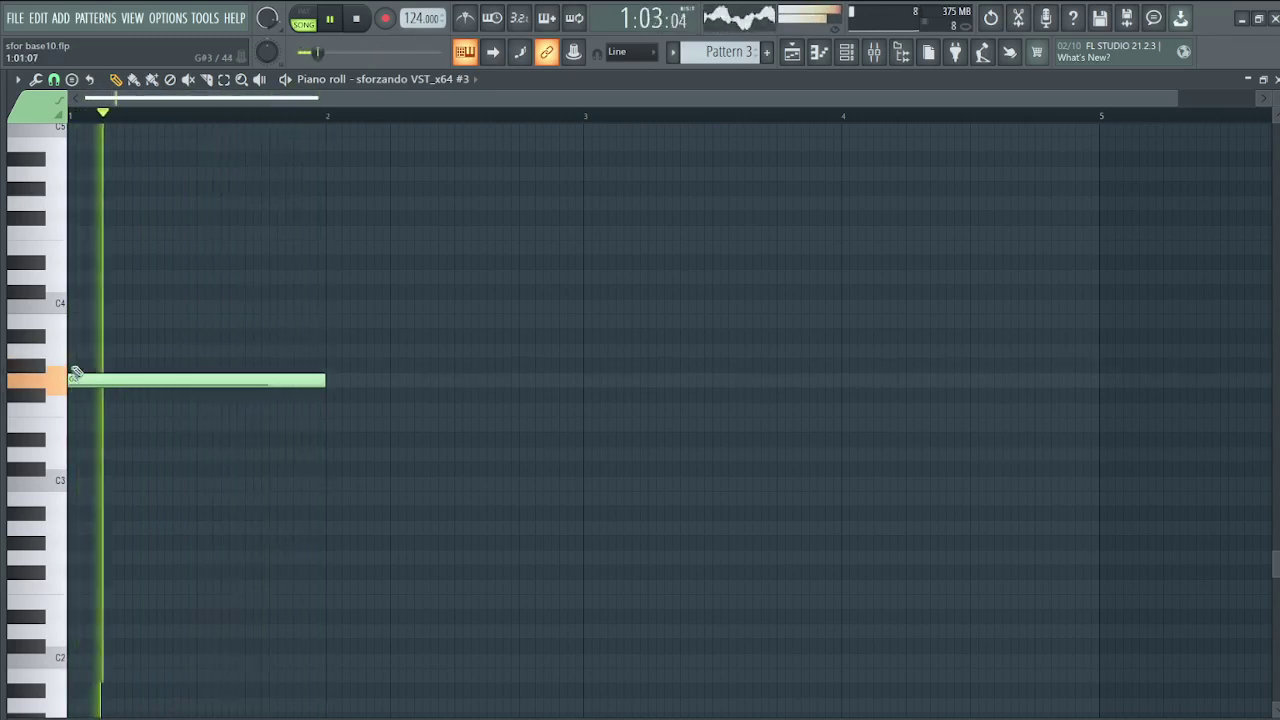
Step: Stack full-bar G#3, A#3 and C#4 notes above the G3 note at the start of bar 1
{"action": "left_click_drag", "start_coordinate": [70, 381], "coordinate": [70, 381]}
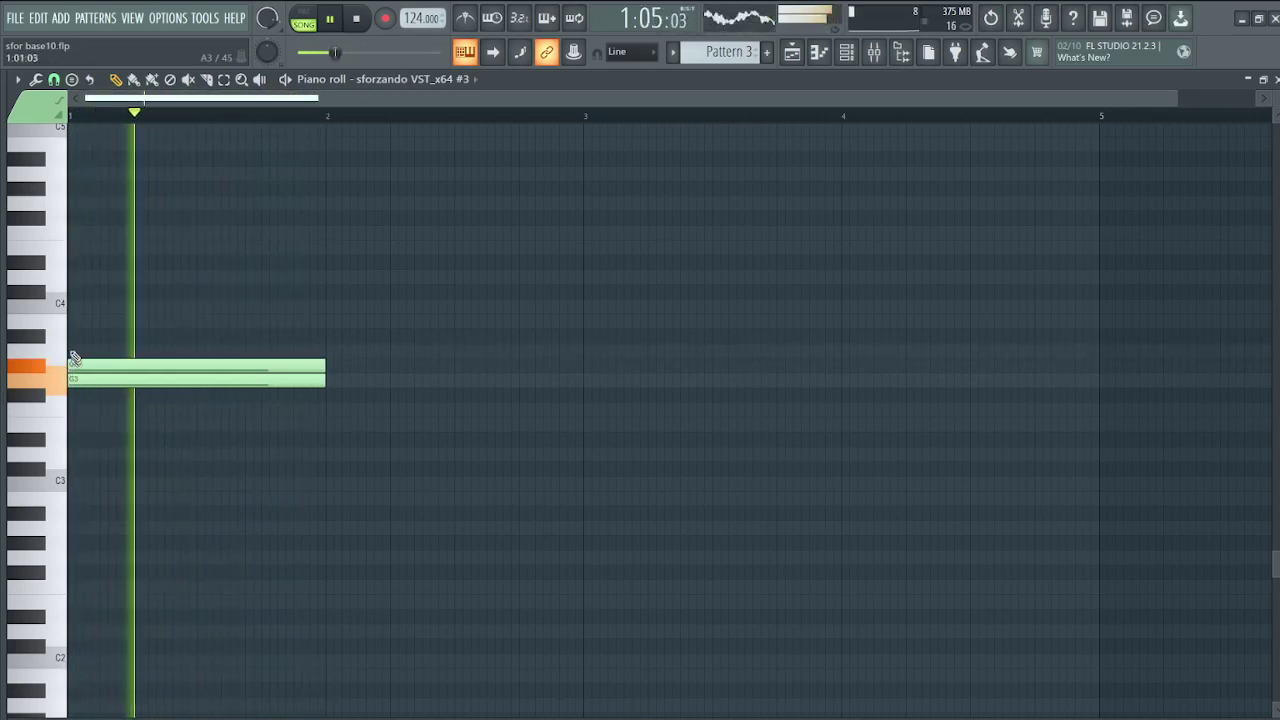
{"action": "scroll", "coordinate": [75, 362], "scroll_direction": "up", "scroll_amount": 3}
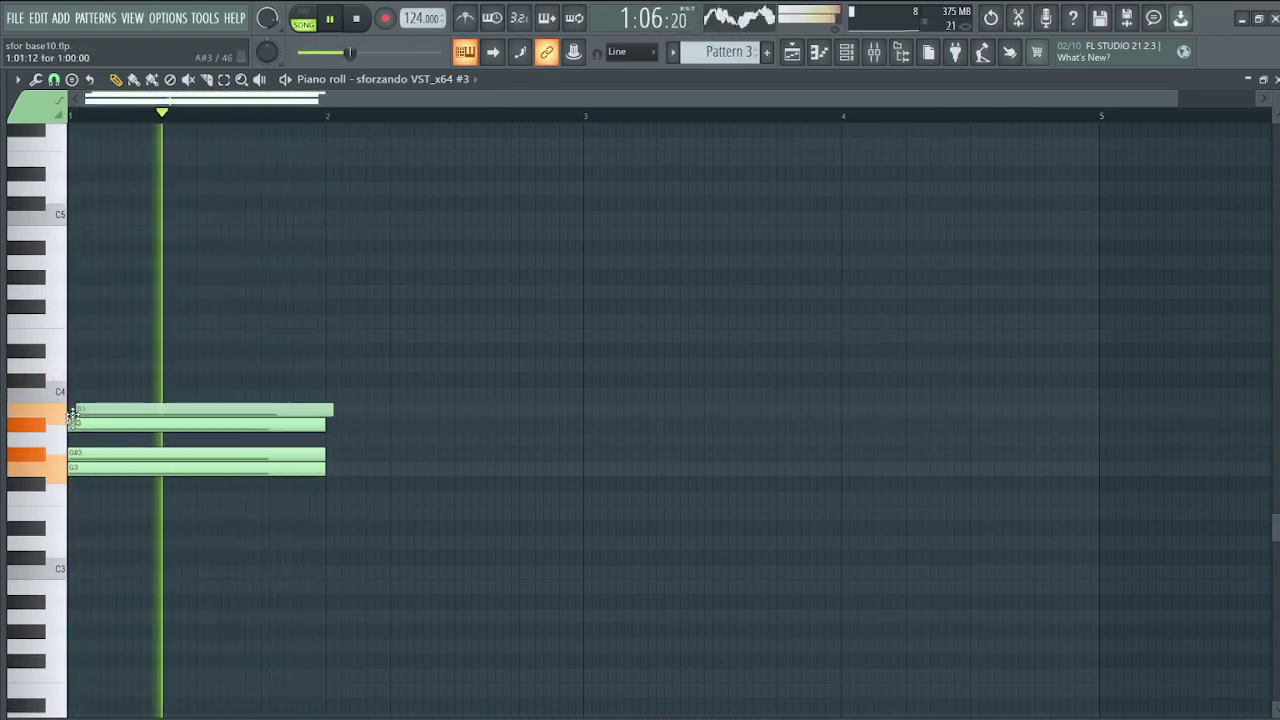
{"action": "mouse_move", "coordinate": [72, 418]}
{"action": "left_mouse_down"}
{"action": "mouse_move", "coordinate": [72, 407]}
{"action": "mouse_move", "coordinate": [72, 424]}
{"action": "left_mouse_up"}
{"action": "left_click", "coordinate": [72, 410]}
{"action": "scroll", "coordinate": [74, 423], "scroll_direction": "up", "scroll_amount": 1}
{"action": "left_click", "coordinate": [70, 423]}
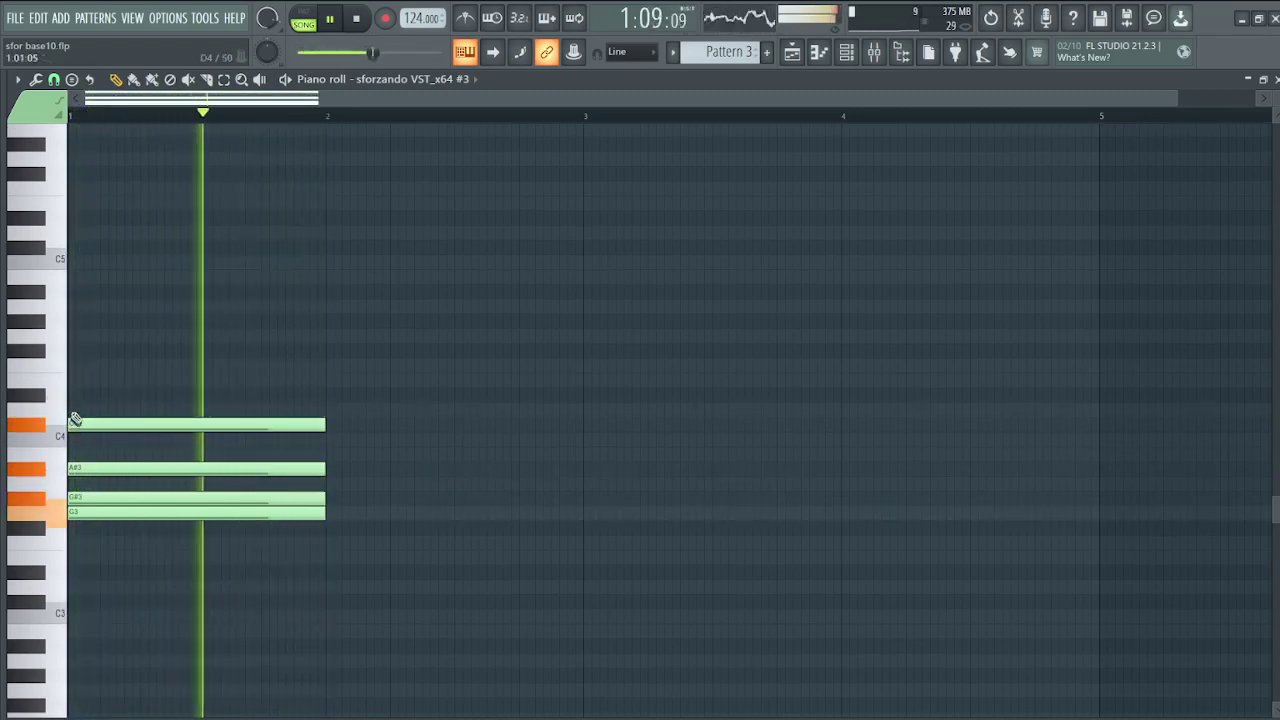
Step: Extend the bar 1 chord upward with full-bar F4, A#4 and E5 notes
{"action": "scroll", "coordinate": [70, 426], "scroll_direction": "up", "scroll_amount": 1}
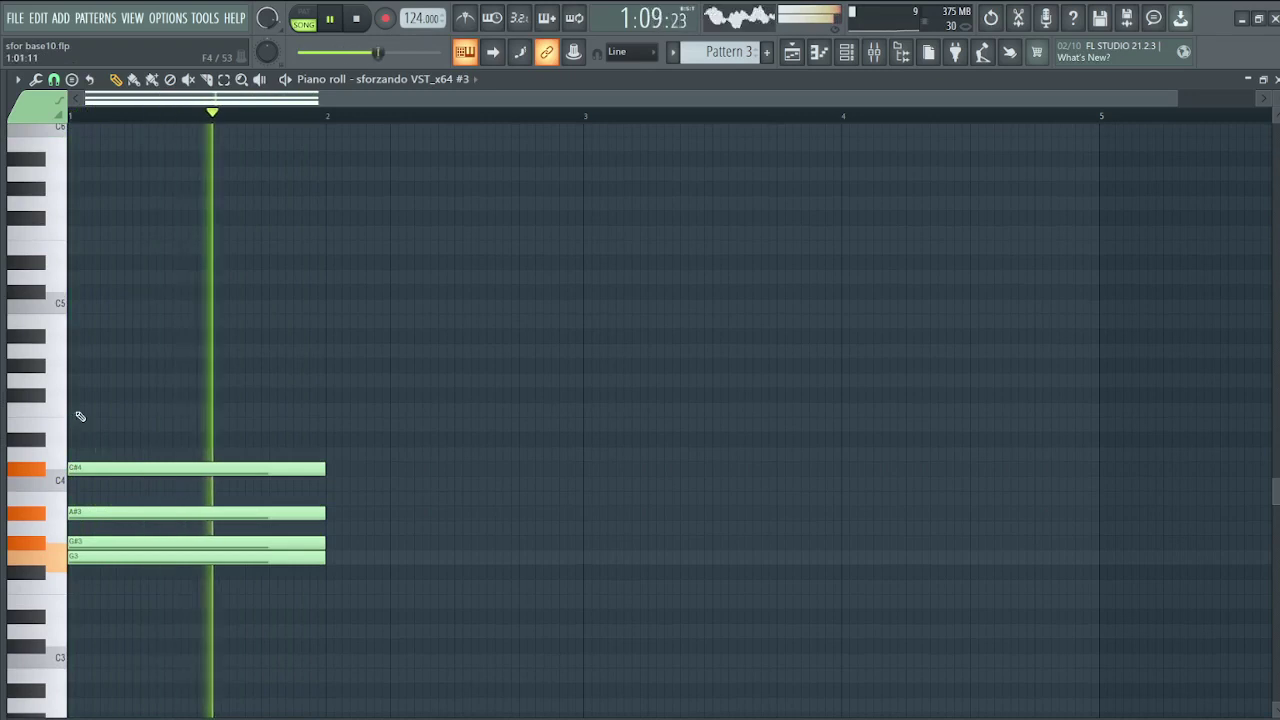
{"action": "left_click", "coordinate": [78, 410]}
{"action": "scroll", "coordinate": [88, 450], "scroll_direction": "up", "scroll_amount": 3}
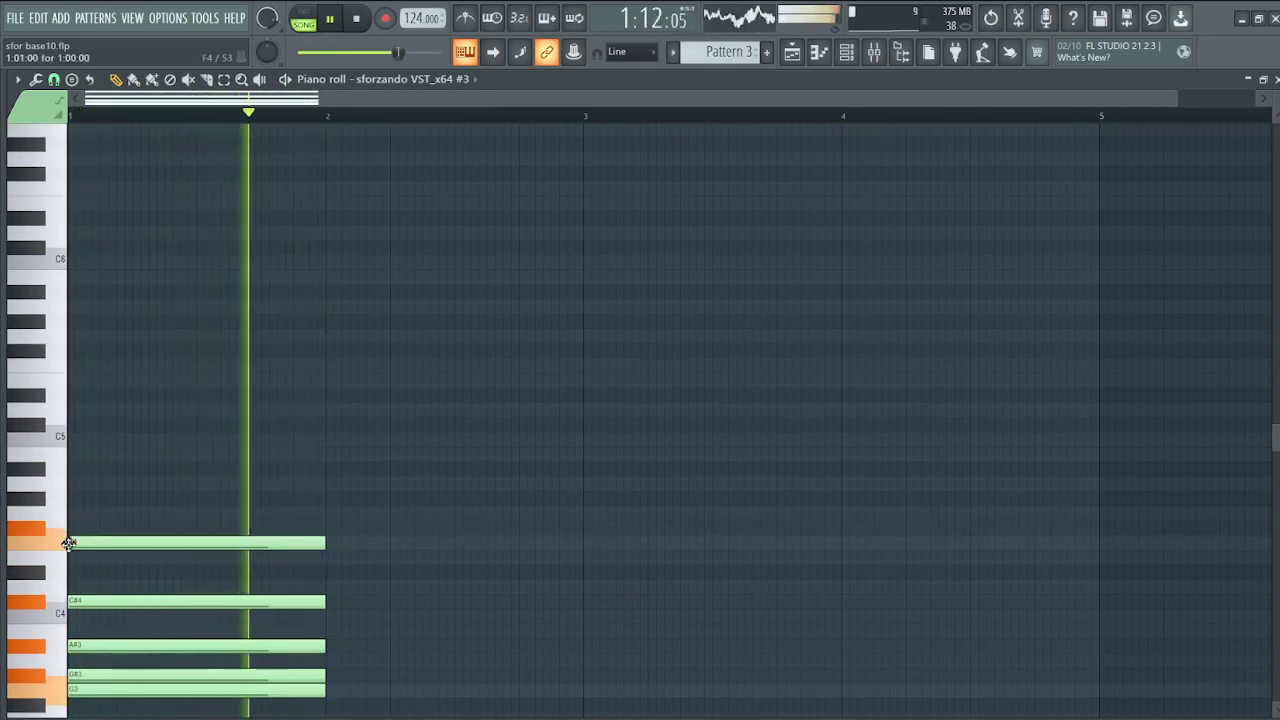
{"action": "left_click", "coordinate": [78, 467]}
{"action": "scroll", "coordinate": [90, 467], "scroll_direction": "up", "scroll_amount": 4}
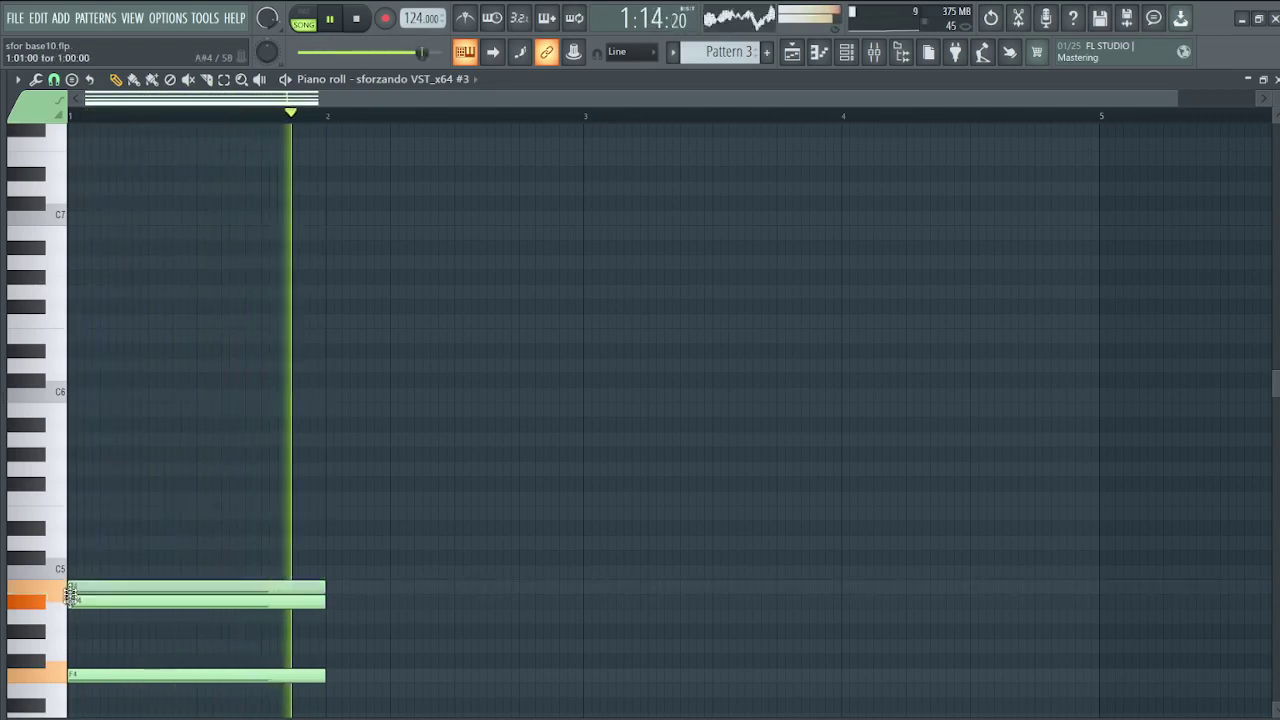
{"action": "scroll", "coordinate": [140, 590], "scroll_direction": "down", "scroll_amount": 1}
{"action": "scroll", "coordinate": [139, 590], "scroll_direction": "down", "scroll_amount": 5}
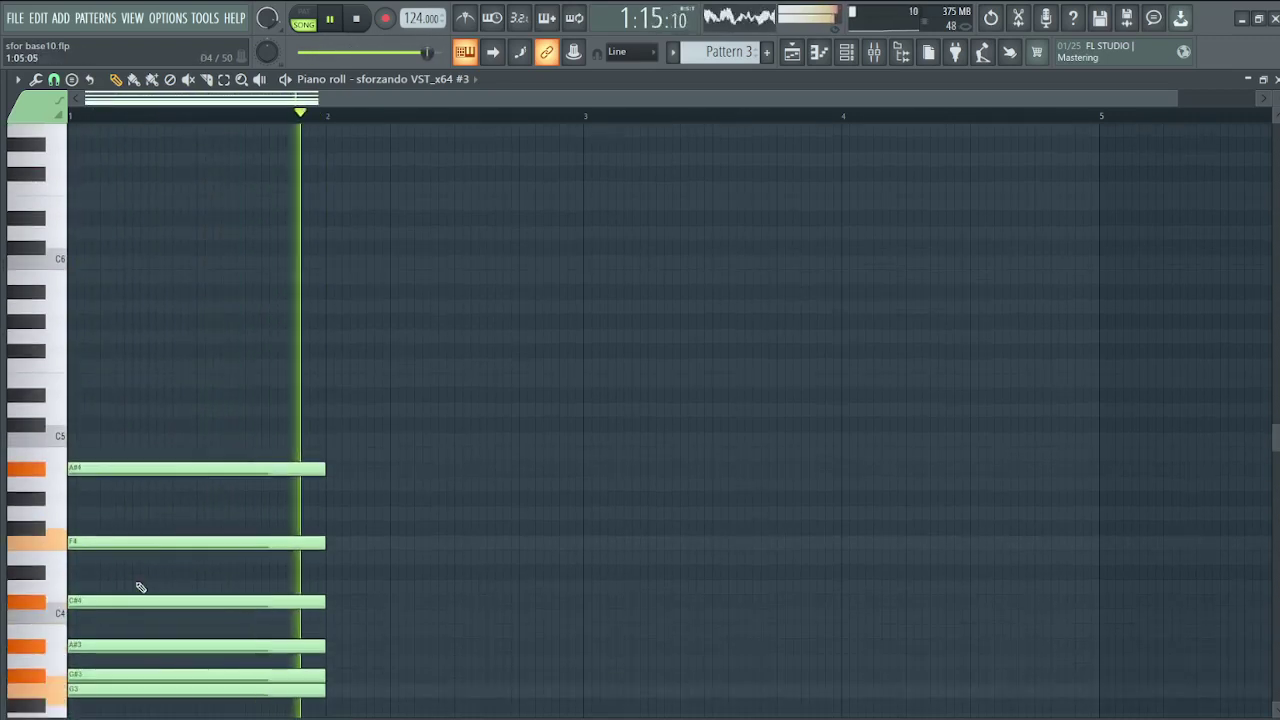
{"action": "scroll", "coordinate": [130, 584], "scroll_direction": "up", "scroll_amount": 4}
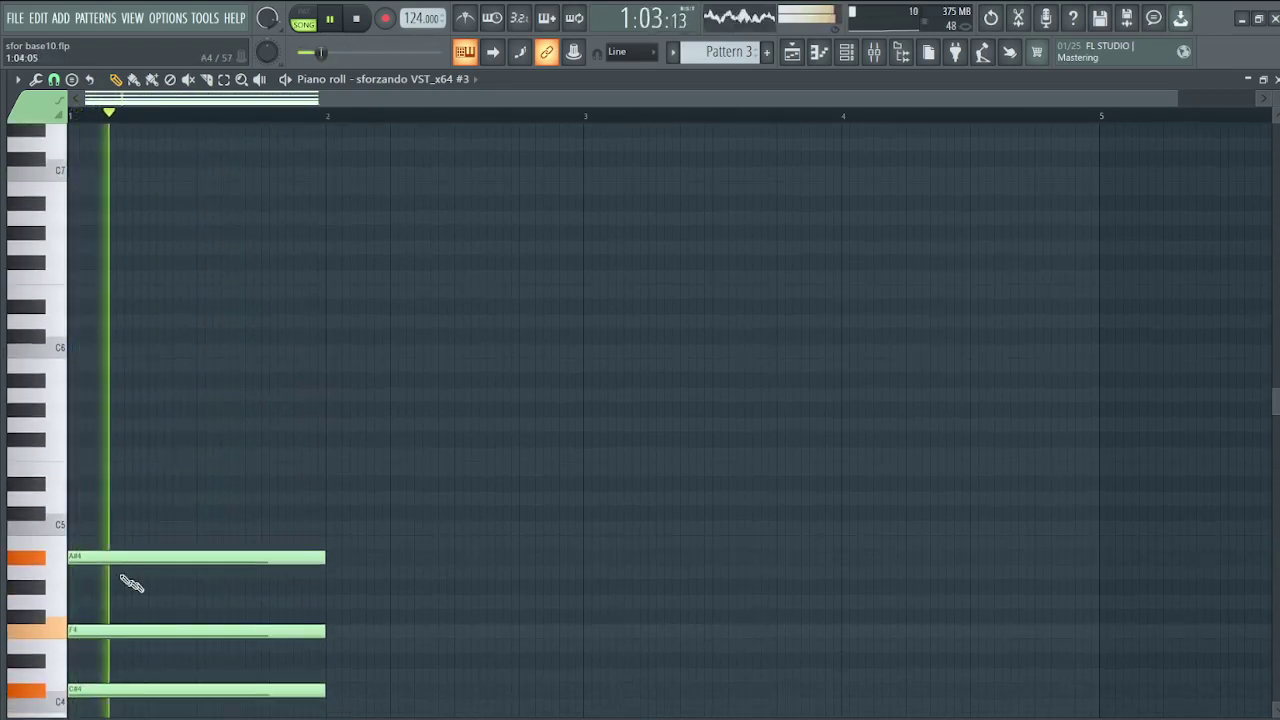
{"action": "left_click", "coordinate": [74, 469]}
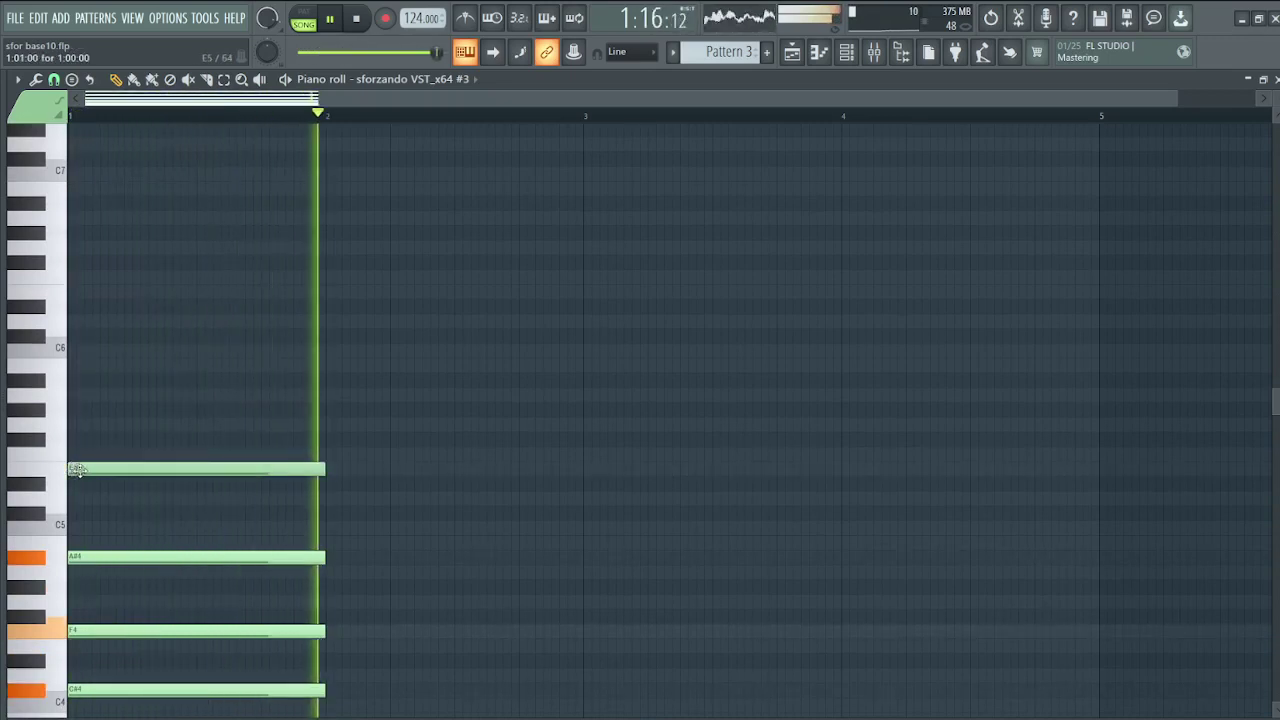
Step: Try a full-bar F5 note directly above the E5 note
{"action": "scroll", "coordinate": [85, 565], "scroll_direction": "up", "scroll_amount": 4}
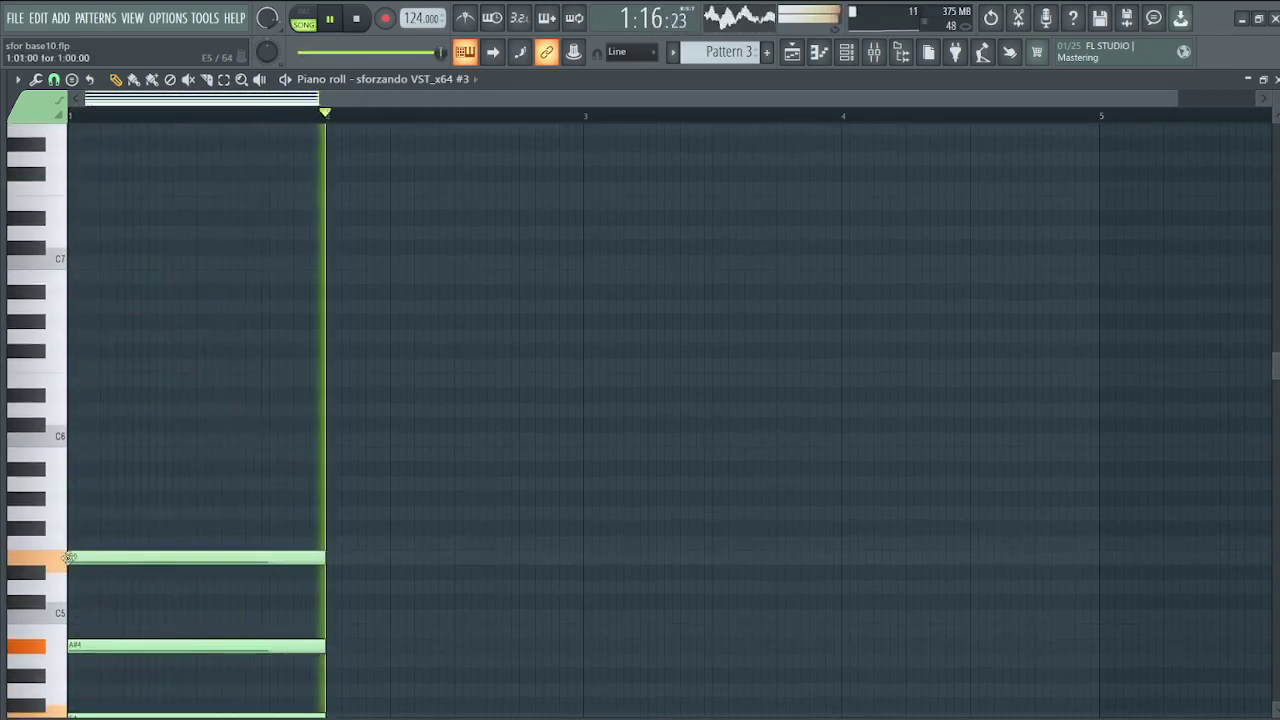
{"action": "left_click", "coordinate": [70, 545]}
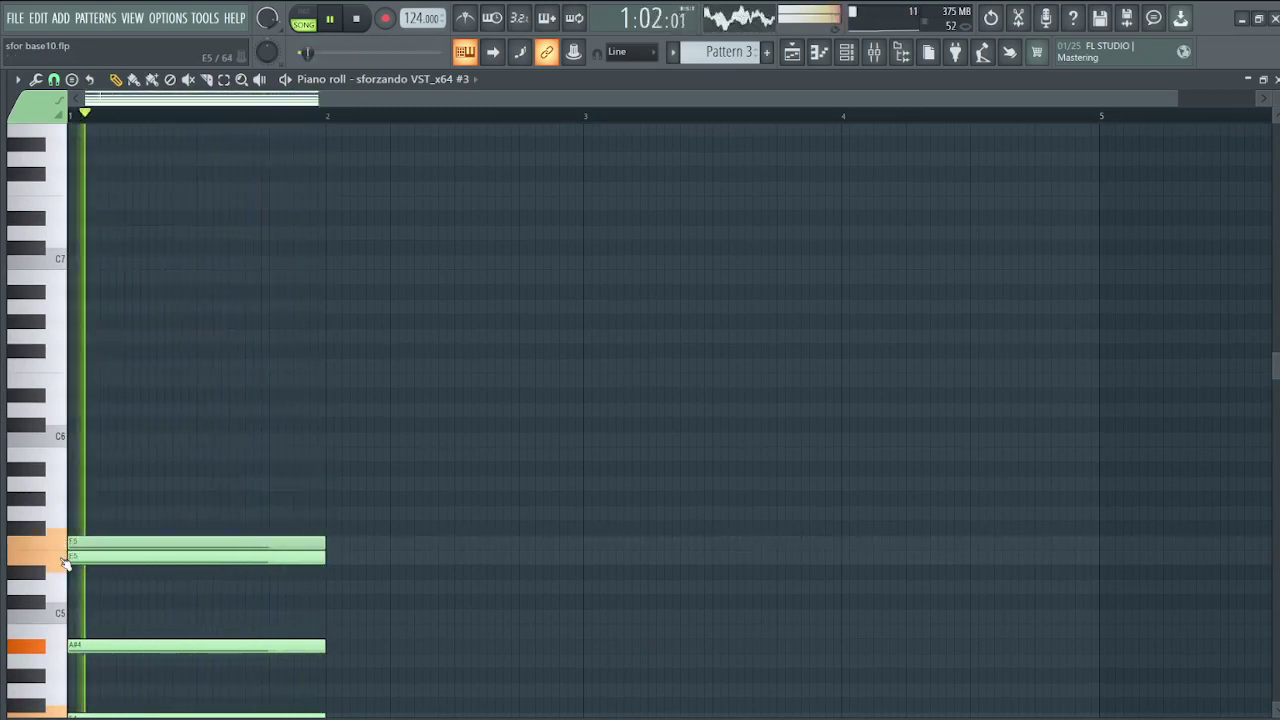
{"action": "right_click", "coordinate": [69, 545]}
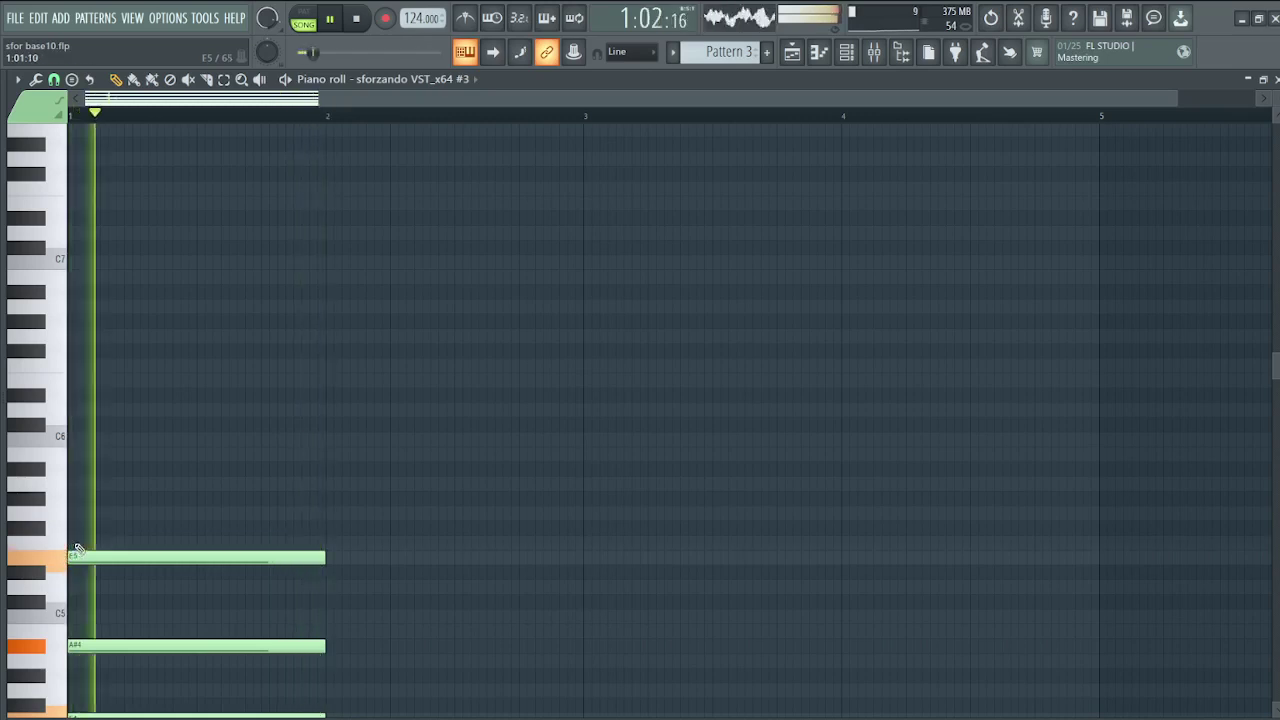
{"action": "left_click", "coordinate": [72, 545]}
{"action": "right_click", "coordinate": [70, 545]}
{"action": "left_click", "coordinate": [72, 545]}
{"action": "right_click", "coordinate": [70, 545]}
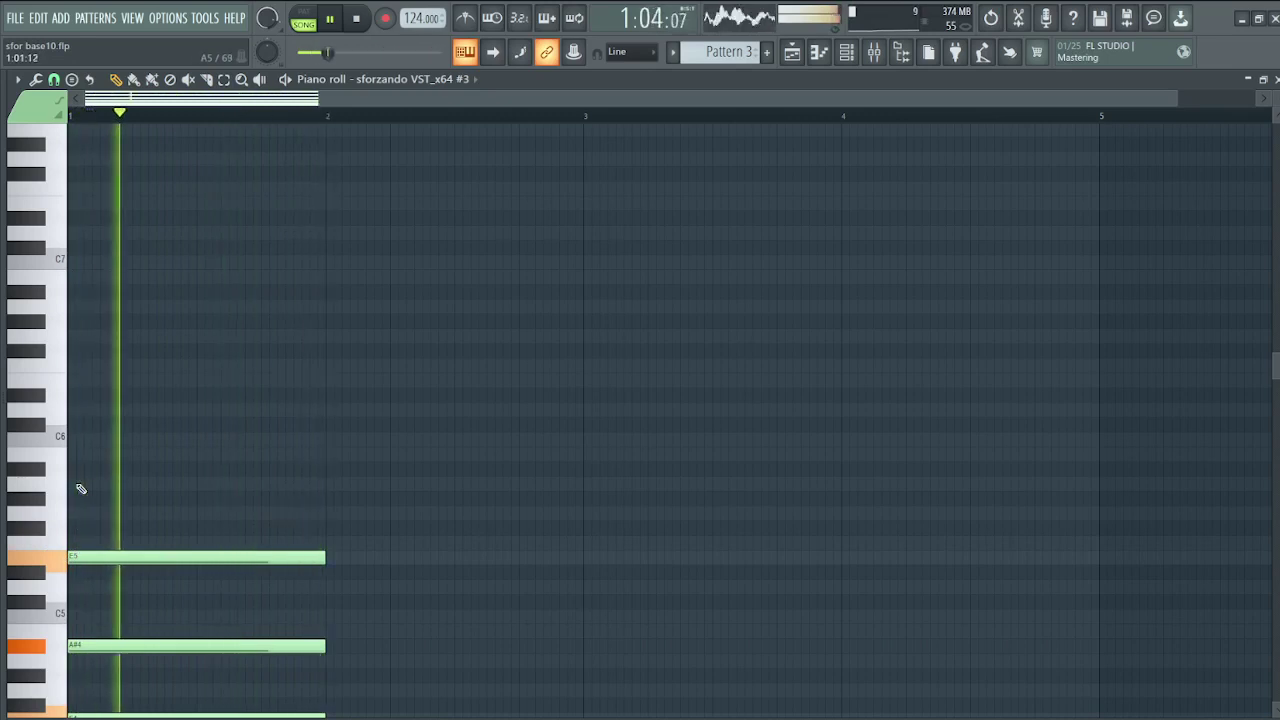
Step: Add full-bar B5 and G6 notes on top of the bar 1 chord
{"action": "left_click", "coordinate": [78, 451]}
{"action": "scroll", "coordinate": [82, 470], "scroll_direction": "up", "scroll_amount": 3}
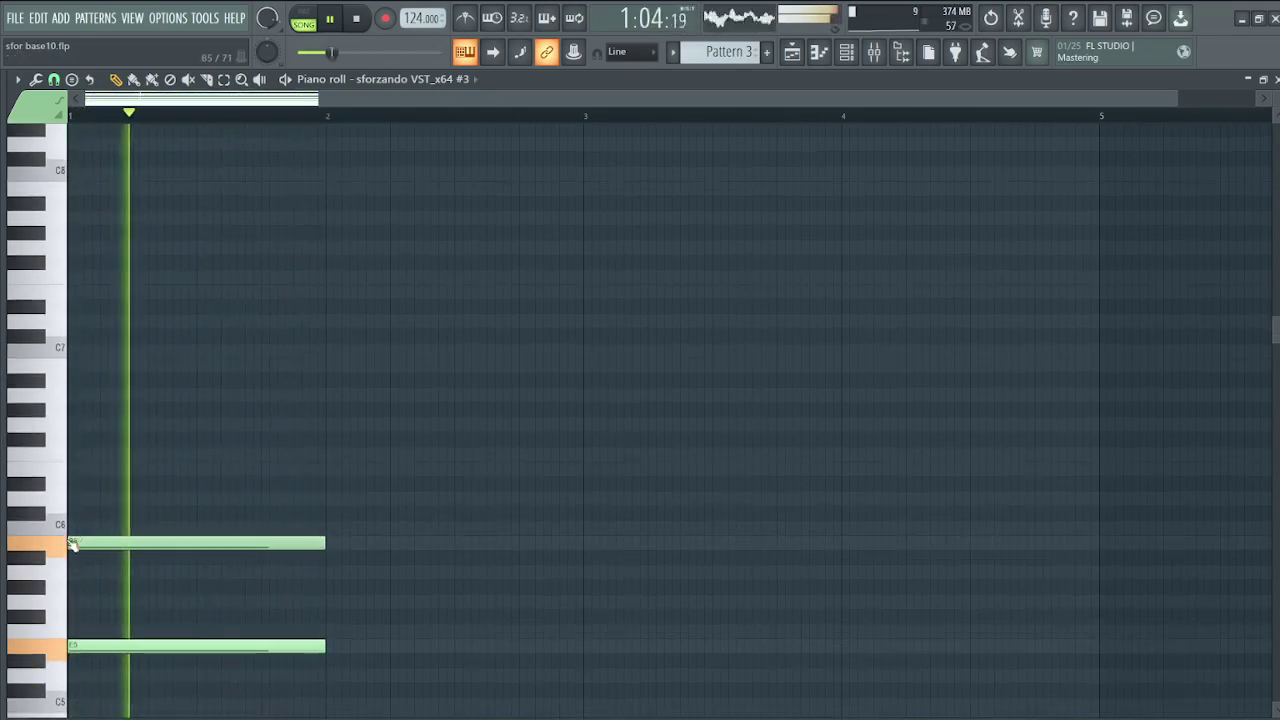
{"action": "left_click", "coordinate": [70, 530]}
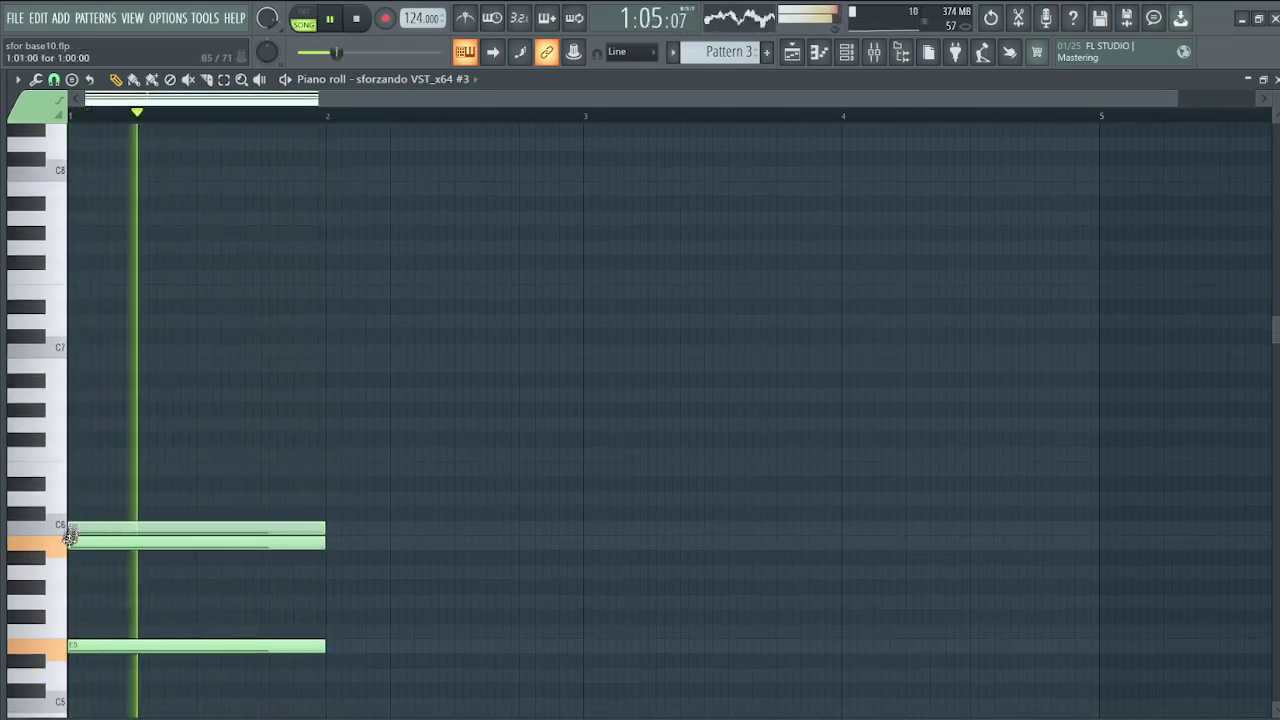
{"action": "right_click", "coordinate": [70, 531]}
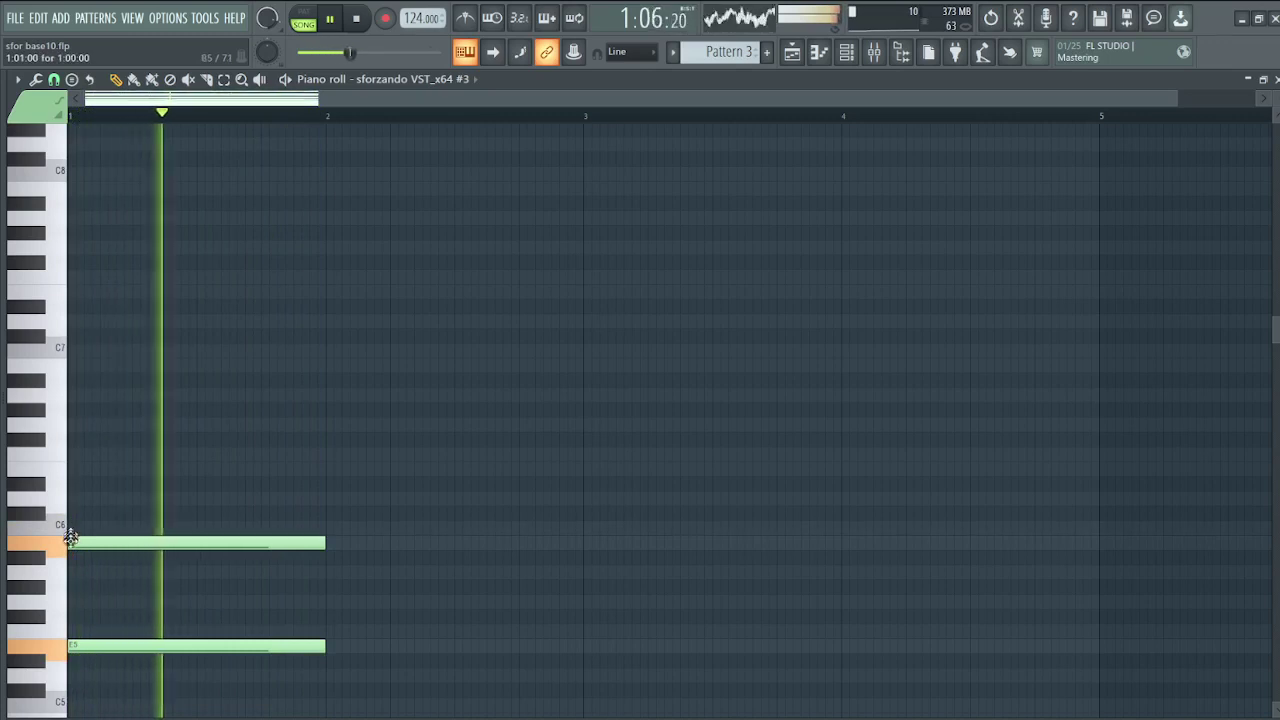
{"action": "scroll", "coordinate": [70, 538], "scroll_direction": "up", "scroll_amount": 2}
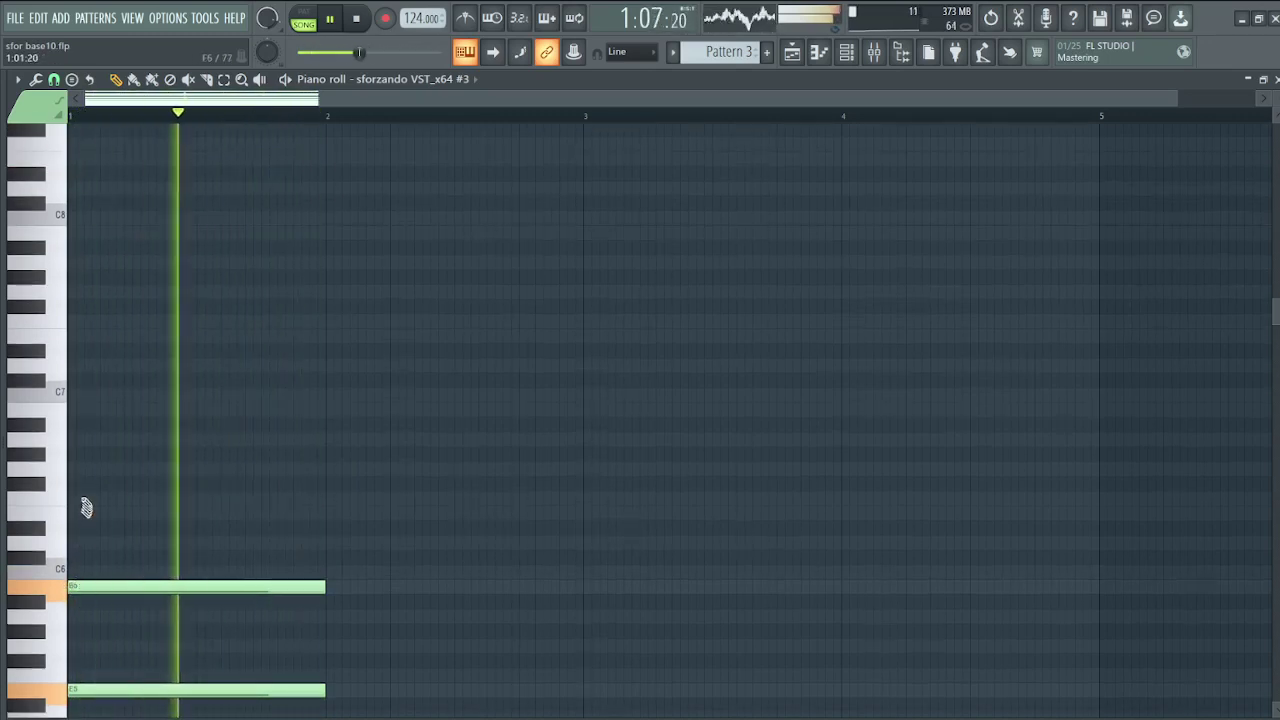
{"action": "left_click", "coordinate": [70, 469]}
{"action": "scroll", "coordinate": [72, 560], "scroll_direction": "up", "scroll_amount": 6}
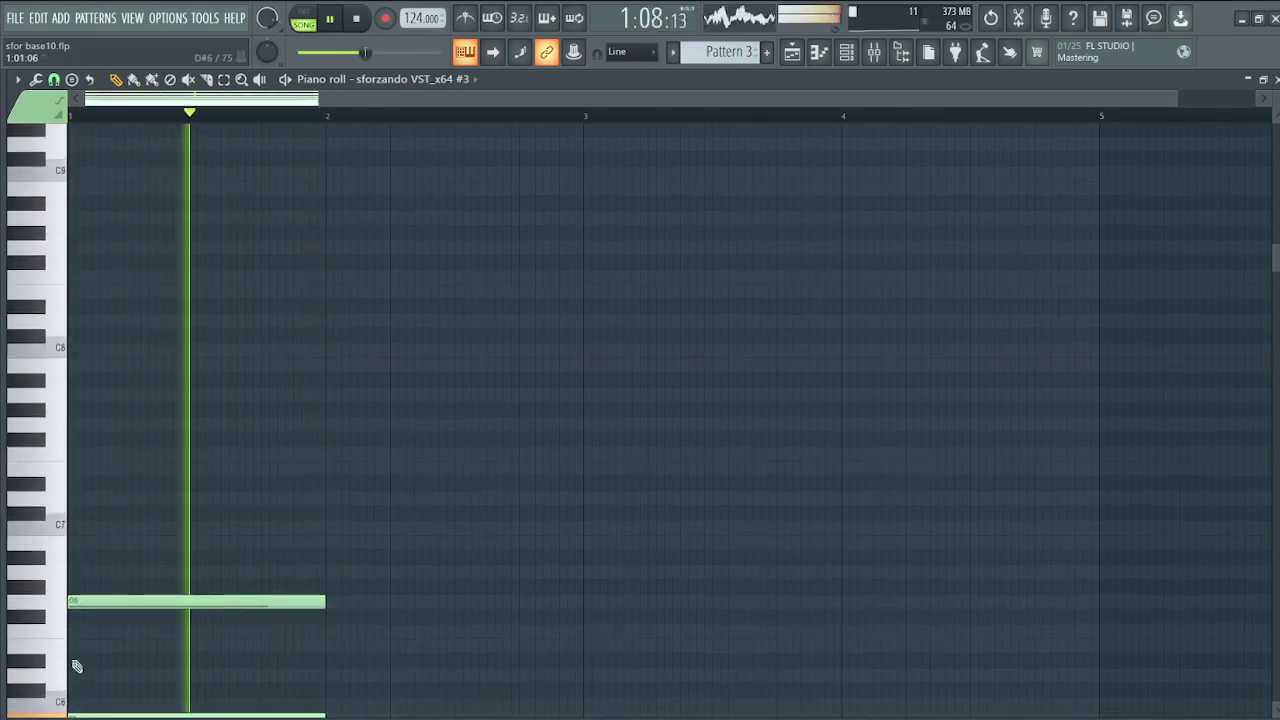
Step: Try an F#6 note below the G6 note and layer a second full-bar G6 starting half a step into bar 1
{"action": "left_click", "coordinate": [73, 614]}
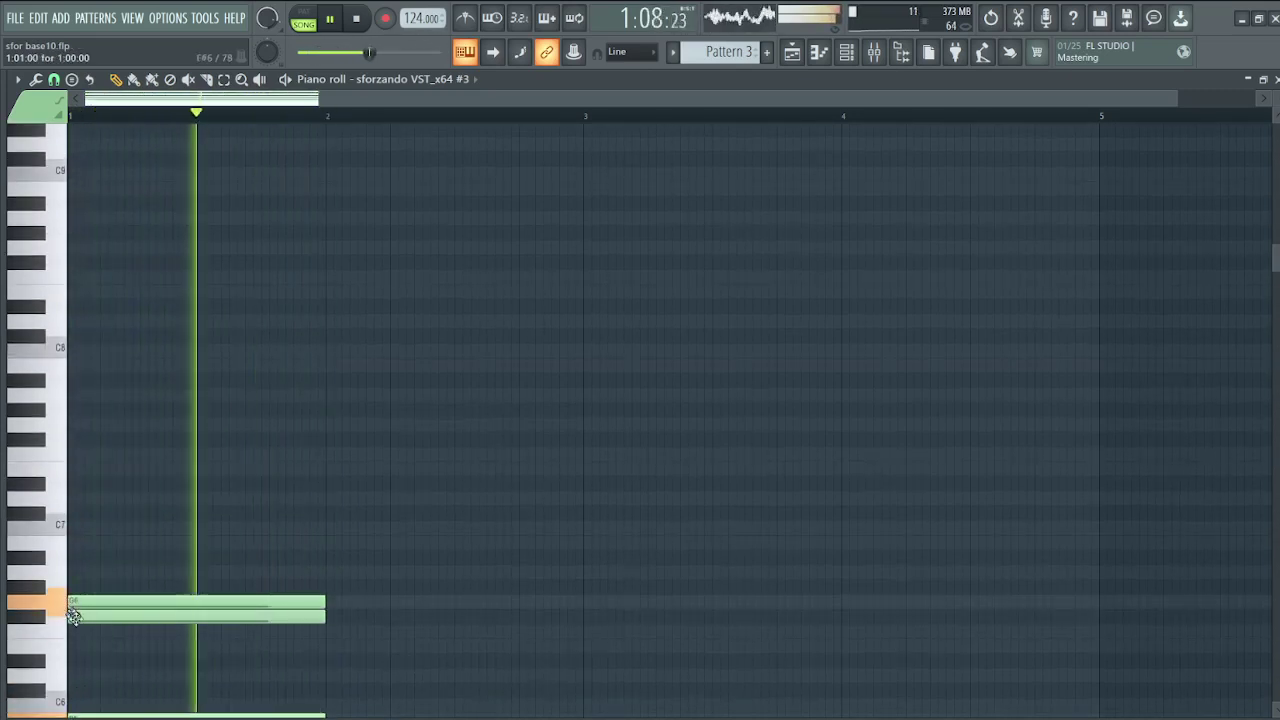
{"action": "right_click", "coordinate": [72, 612]}
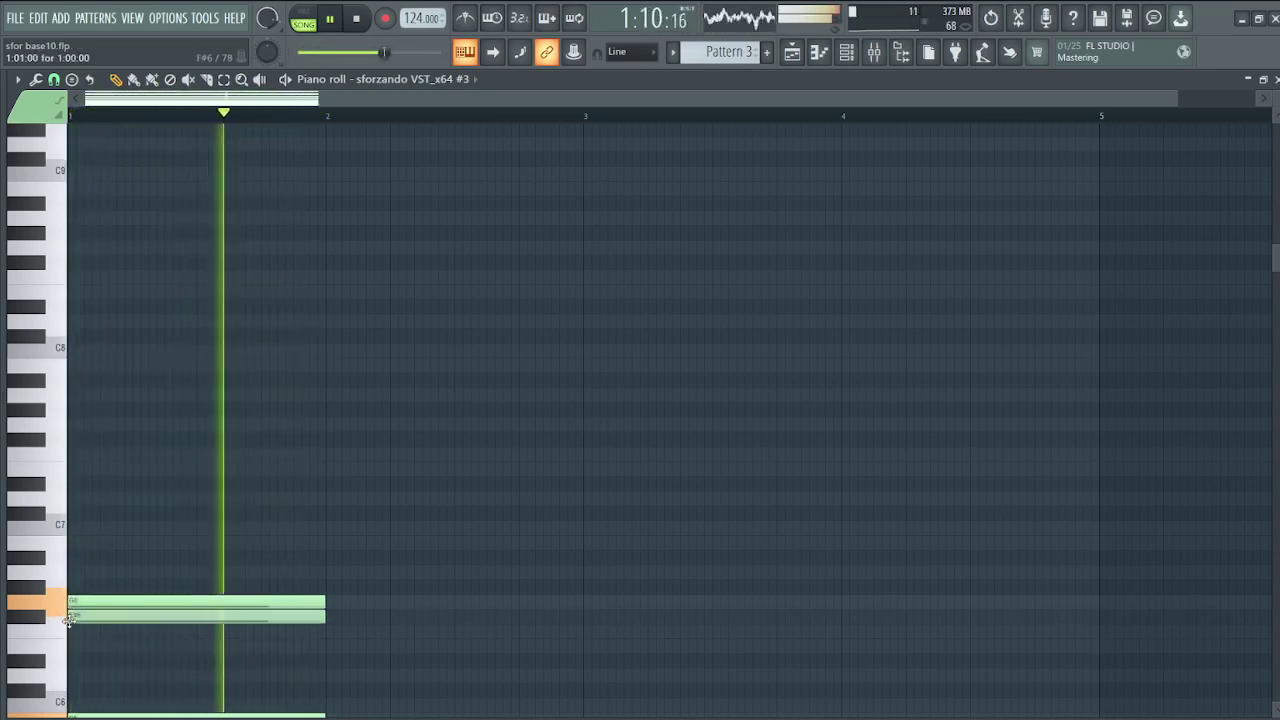
{"action": "left_click", "coordinate": [72, 615]}
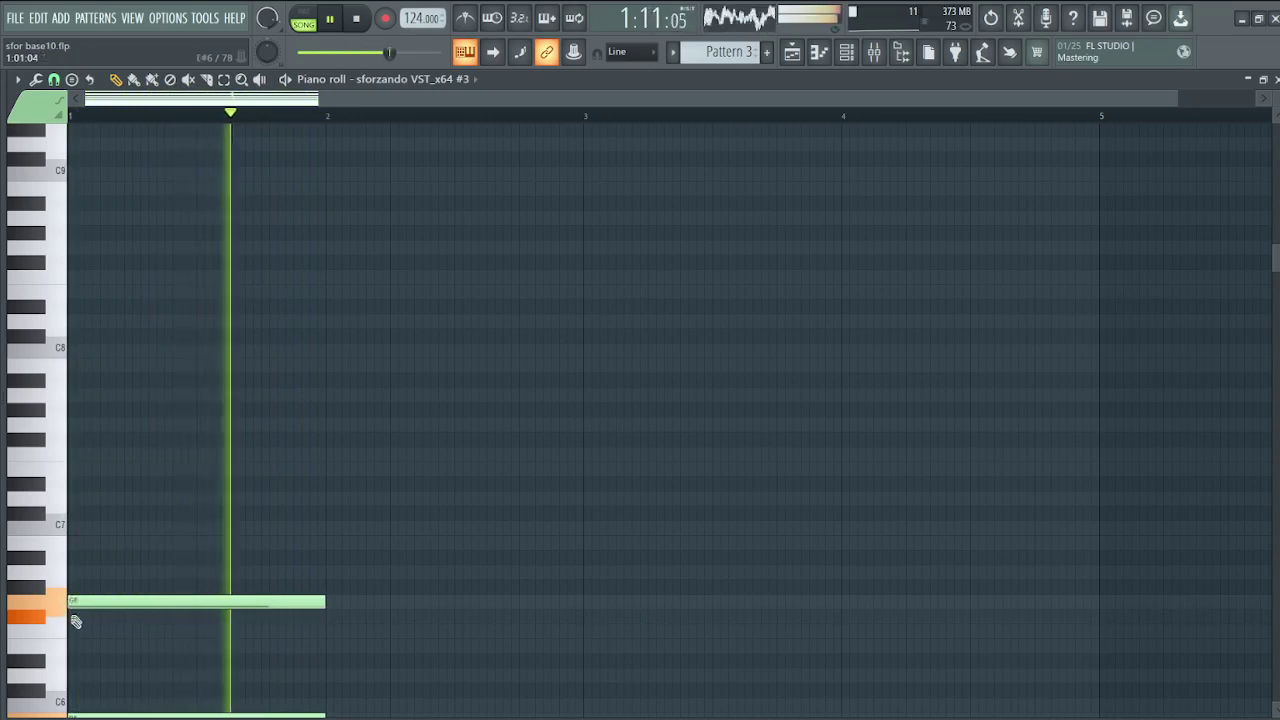
{"action": "right_click", "coordinate": [74, 616]}
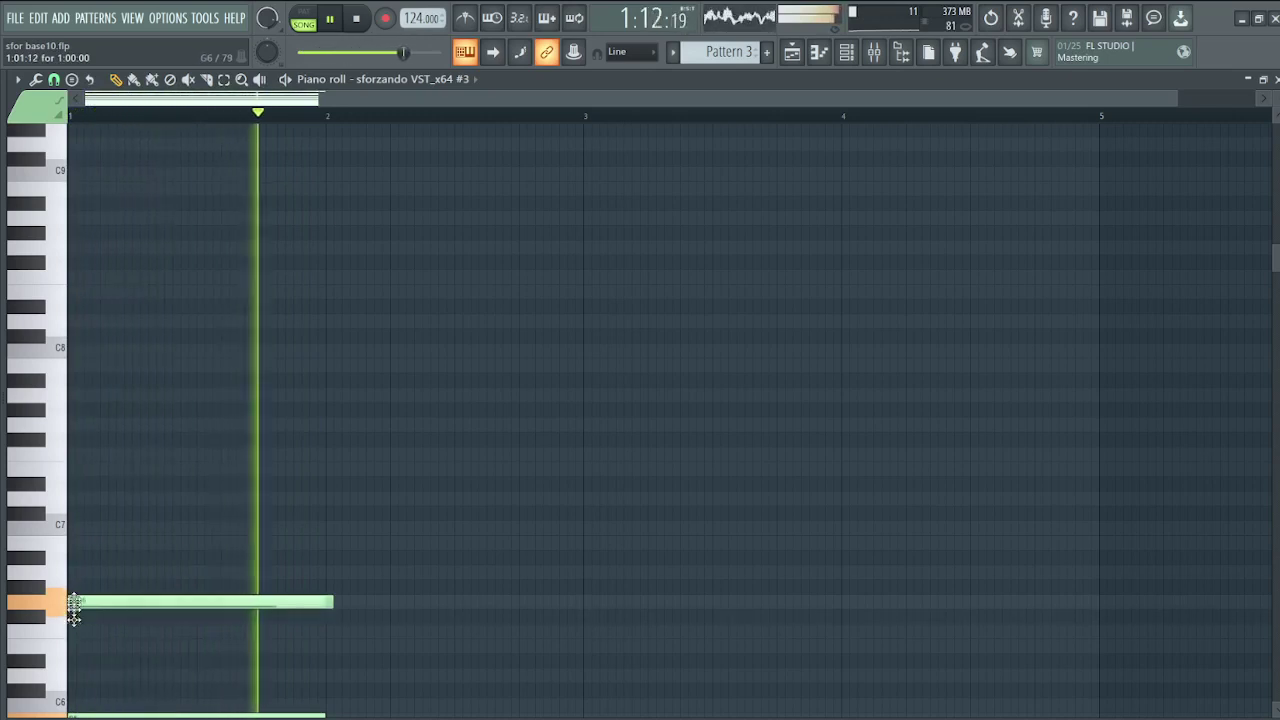
{"action": "left_click_drag", "start_coordinate": [59, 604], "coordinate": [80, 608]}
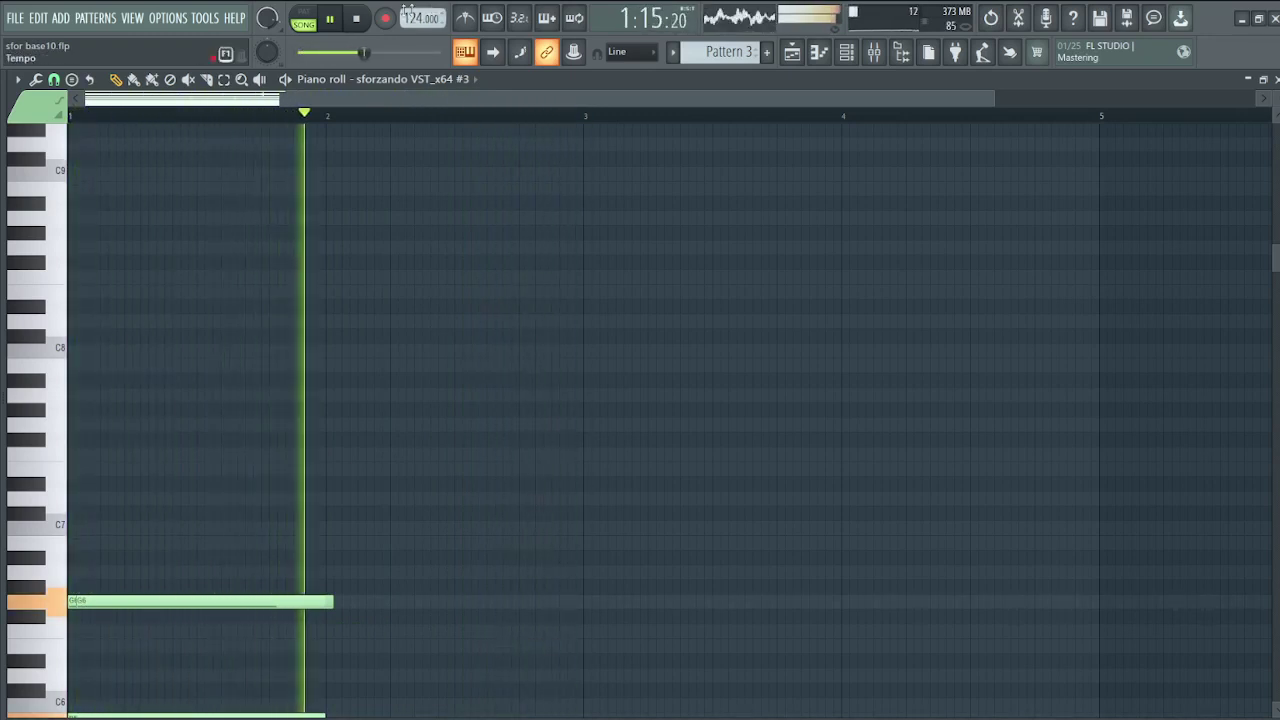
Step: Set the project tempo to 502 BPM and look over the stacked chord notes
{"action": "left_click_drag", "start_coordinate": [418, 18], "coordinate": [418, 0]}
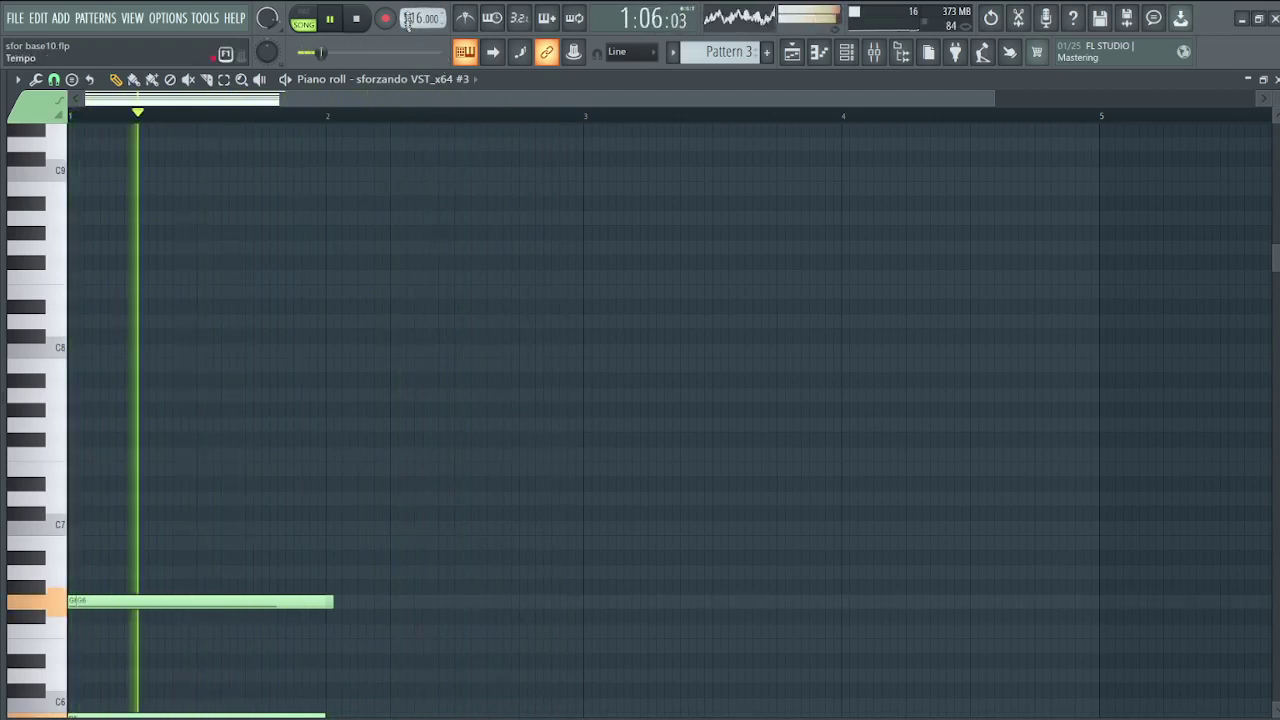
{"action": "mouse_move", "coordinate": [418, 18]}
{"action": "left_mouse_down"}
{"action": "mouse_move", "coordinate": [418, 66]}
{"action": "mouse_move", "coordinate": [418, 12]}
{"action": "mouse_move", "coordinate": [418, 32]}
{"action": "left_mouse_up"}
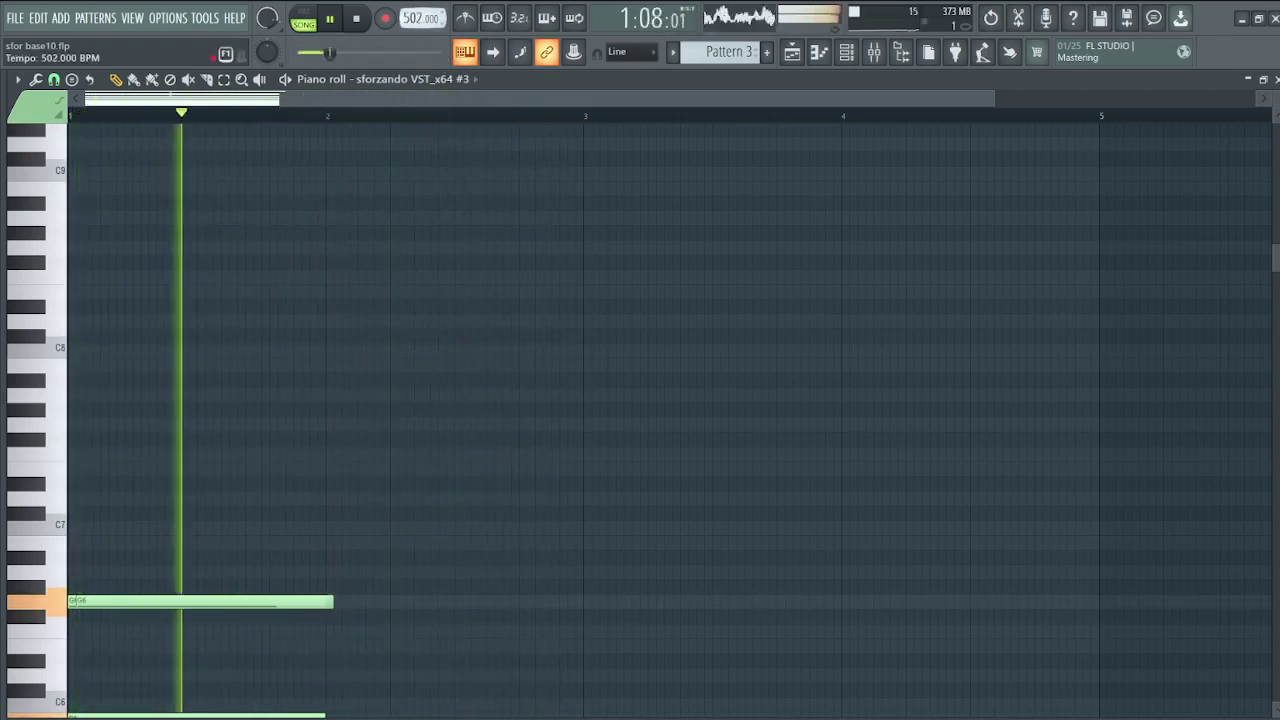
{"action": "scroll", "coordinate": [240, 234], "scroll_direction": "down", "scroll_amount": 10}
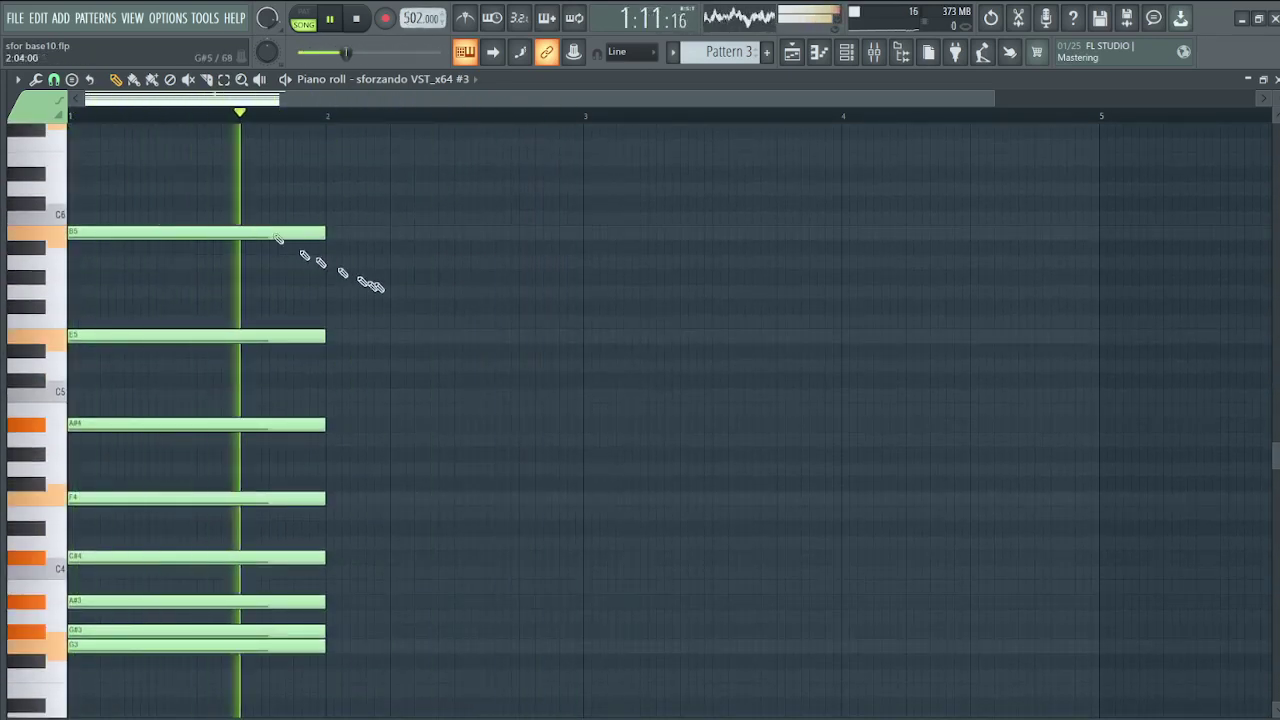
{"action": "scroll", "coordinate": [385, 280], "scroll_direction": "up", "scroll_amount": 6}
{"action": "scroll", "coordinate": [368, 243], "scroll_direction": "down", "scroll_amount": 2}
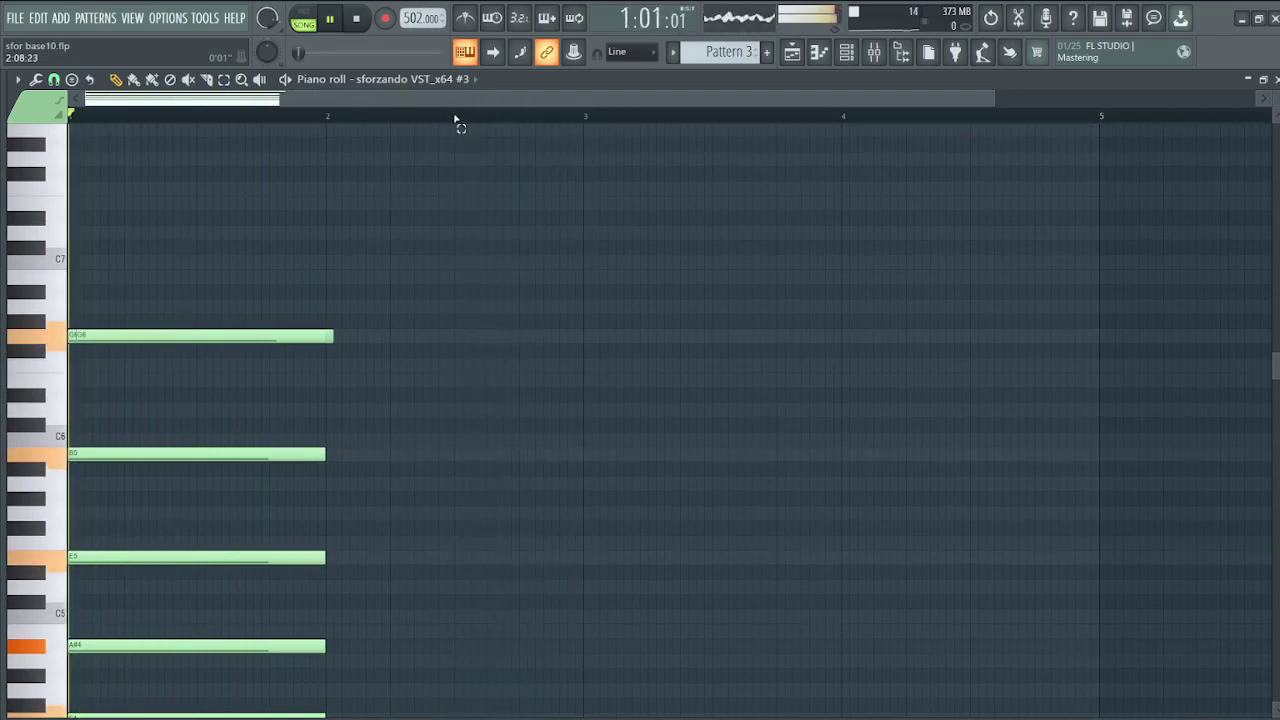
Step: Select the bar 1 notes along the timeline, narrow the time selection to a short range mid-bar, and return to the playlist
{"action": "left_click_drag", "start_coordinate": [457, 120], "coordinate": [70, 118]}
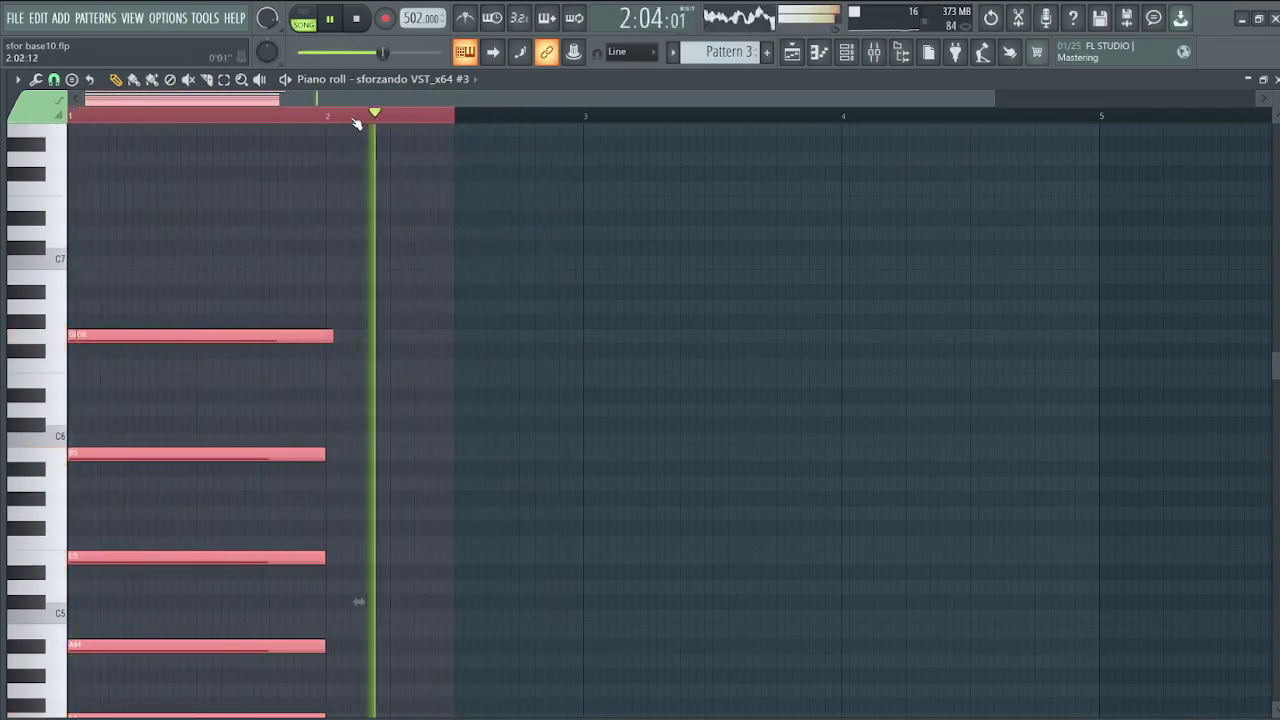
{"action": "left_click_drag", "start_coordinate": [357, 120], "coordinate": [100, 117]}
{"action": "left_click", "coordinate": [267, 123], "text": "ctrl"}
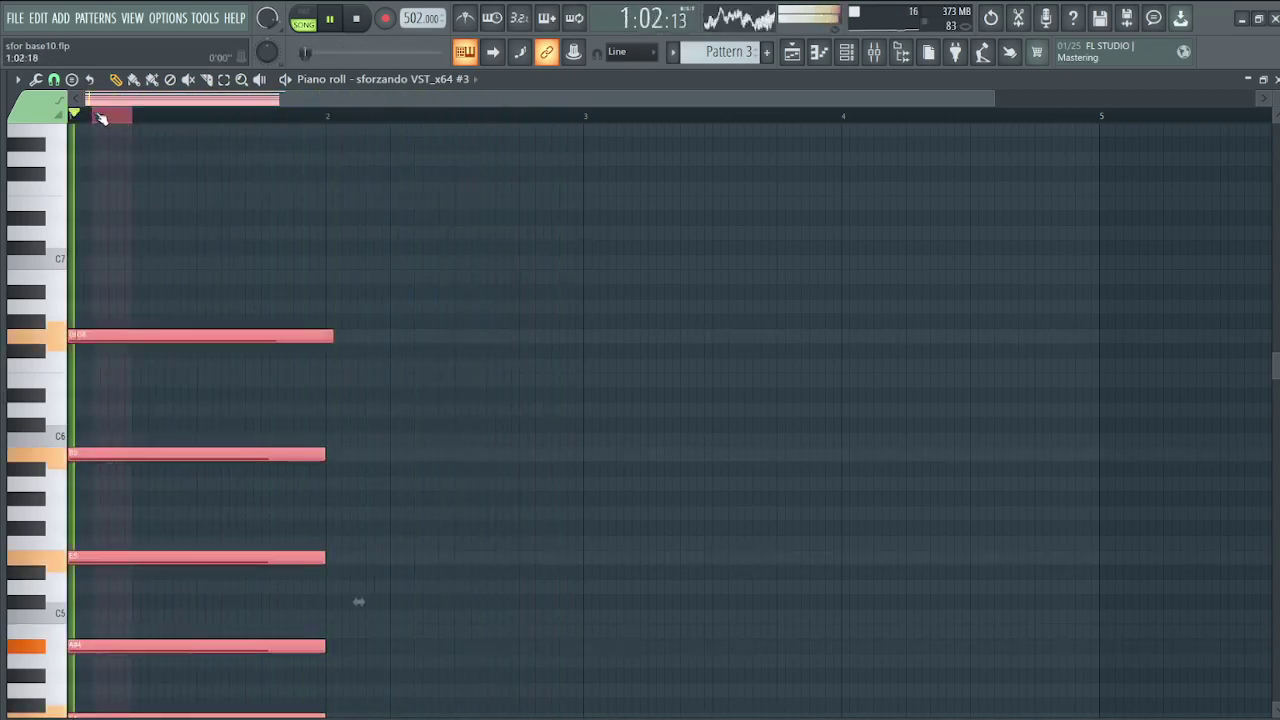
{"action": "left_click_drag", "start_coordinate": [189, 126], "coordinate": [205, 126]}
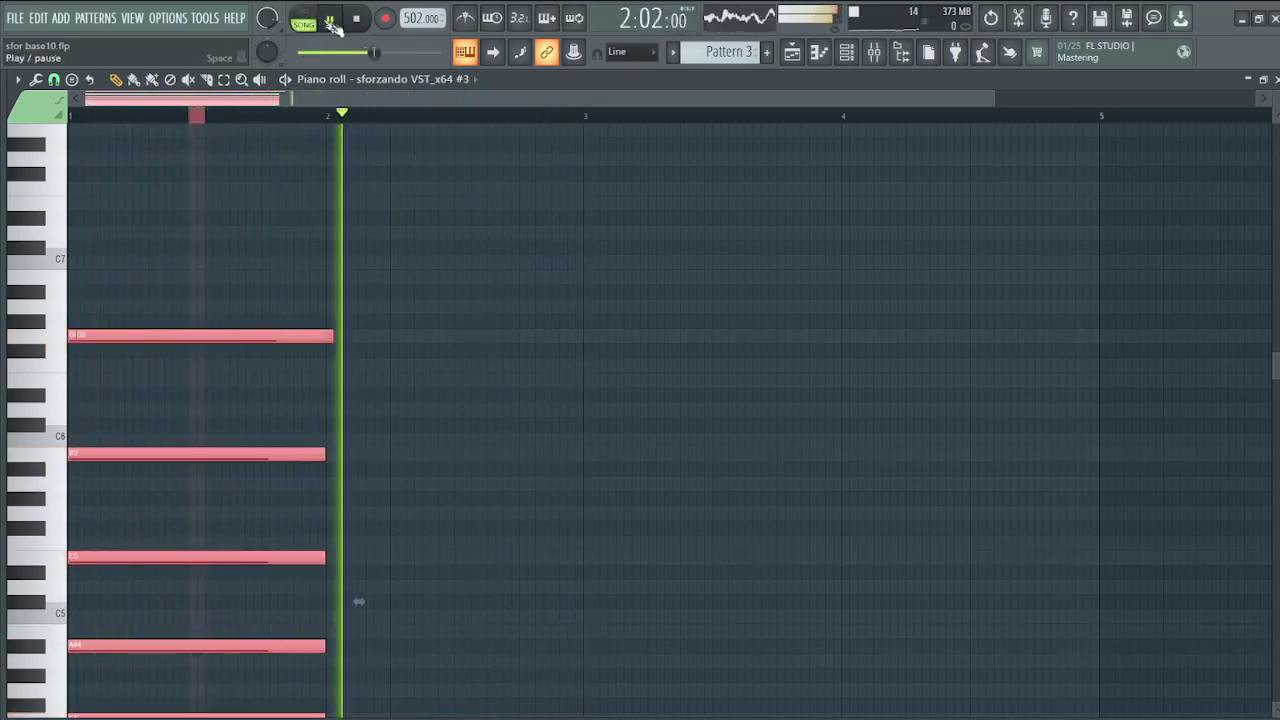
{"action": "left_click", "coordinate": [819, 55]}
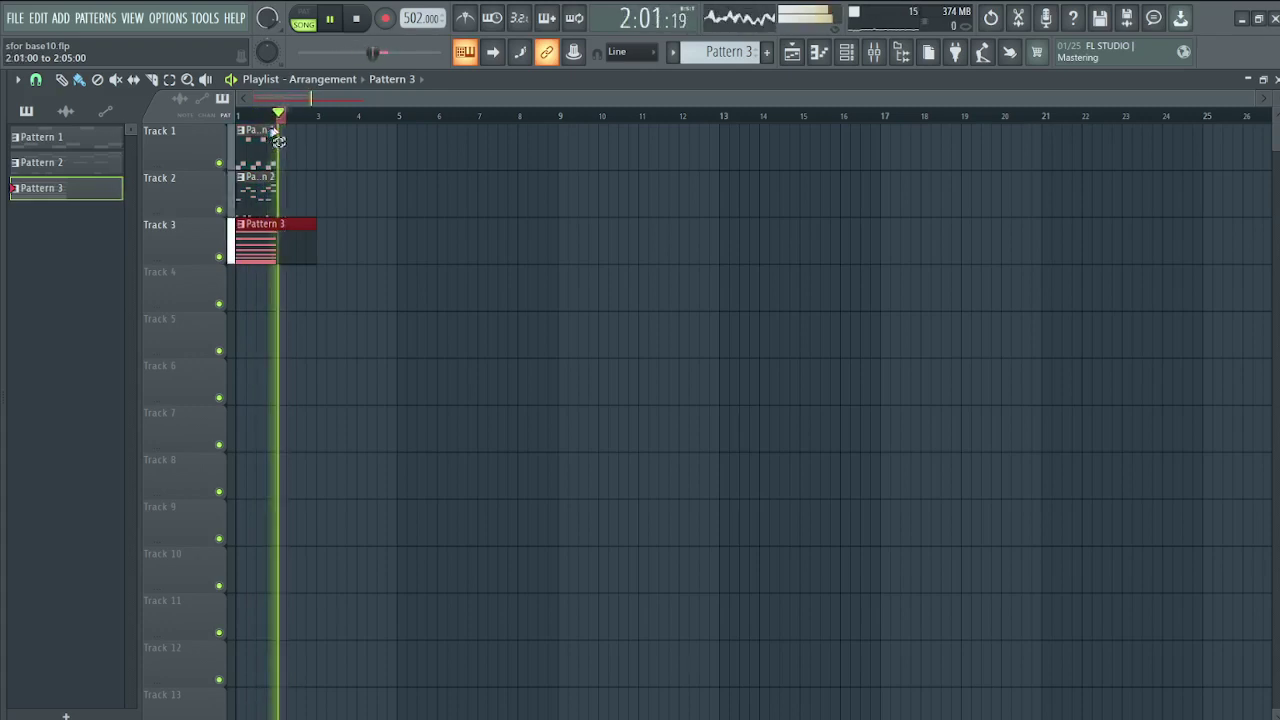
Step: Try a G#6 note and a full-bar A#6 note at the start of bar 2 in Pattern 3
{"action": "mouse_move", "coordinate": [276, 133]}
{"action": "left_mouse_down"}
{"action": "mouse_move", "coordinate": [242, 163]}
{"action": "mouse_move", "coordinate": [281, 150]}
{"action": "left_mouse_up"}
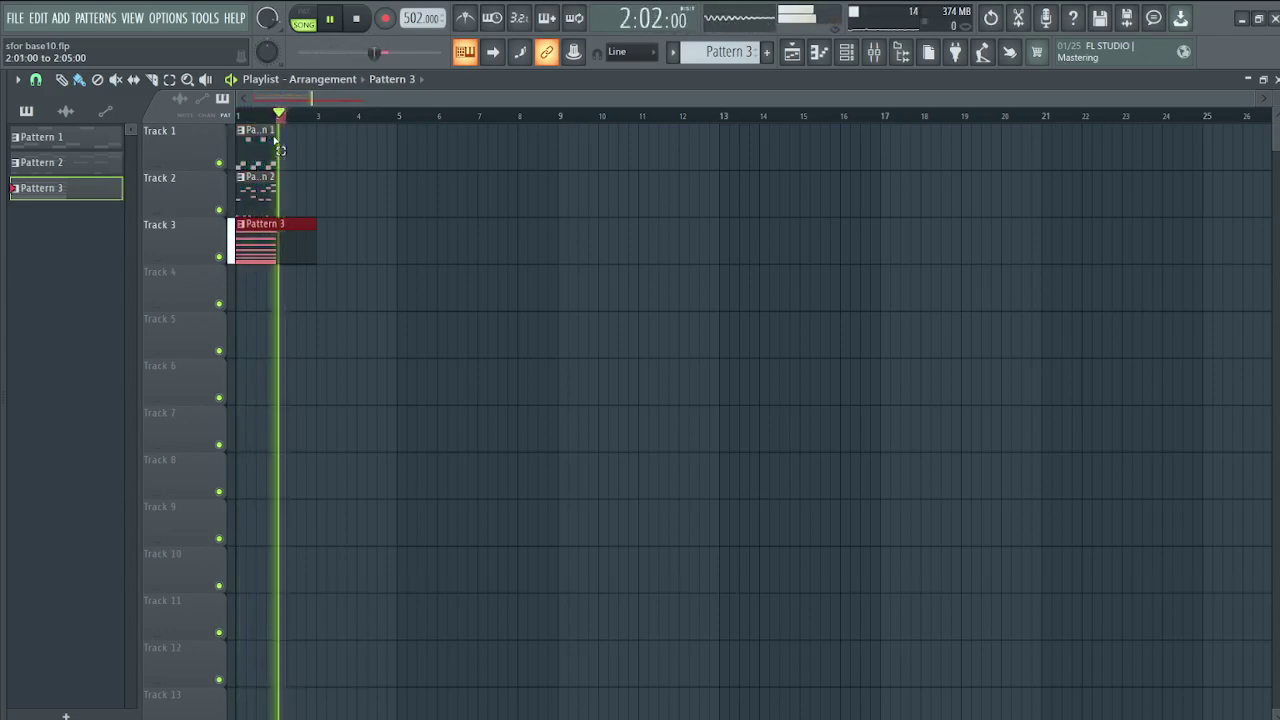
{"action": "left_click", "coordinate": [818, 54]}
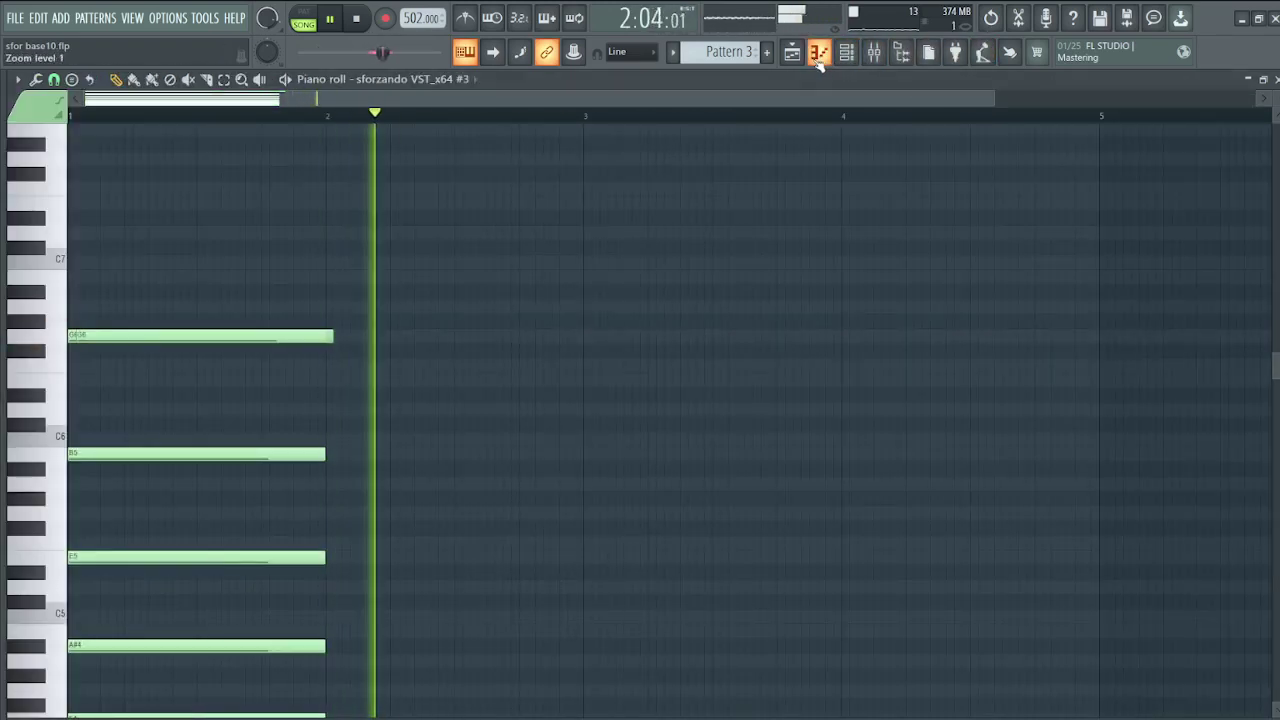
{"action": "left_click", "coordinate": [330, 321]}
{"action": "right_click", "coordinate": [356, 322]}
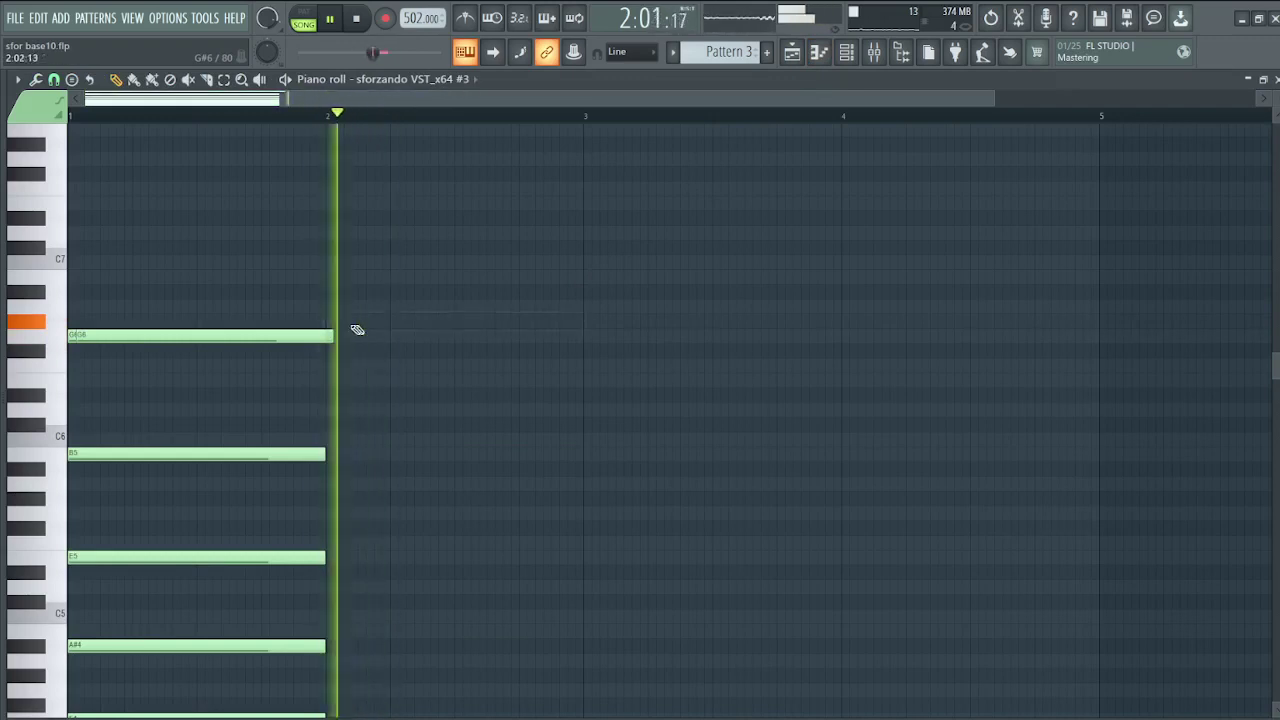
{"action": "left_click", "coordinate": [331, 292]}
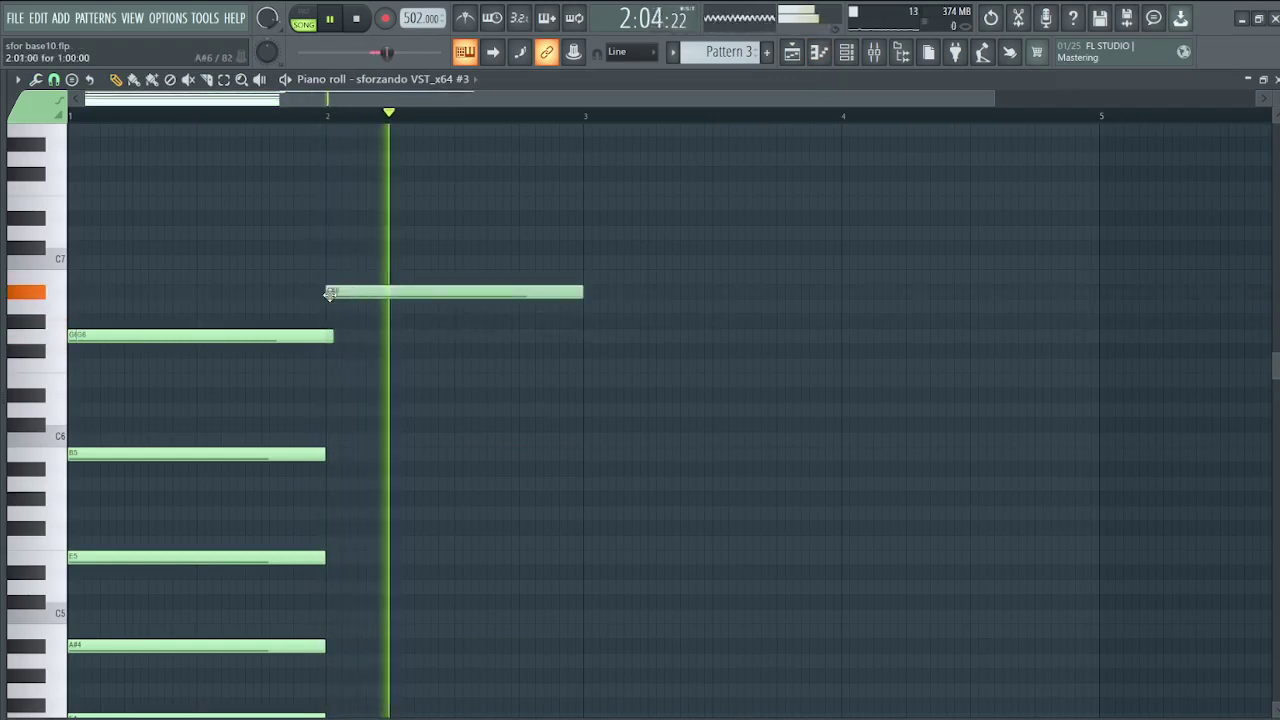
{"action": "right_click", "coordinate": [340, 295]}
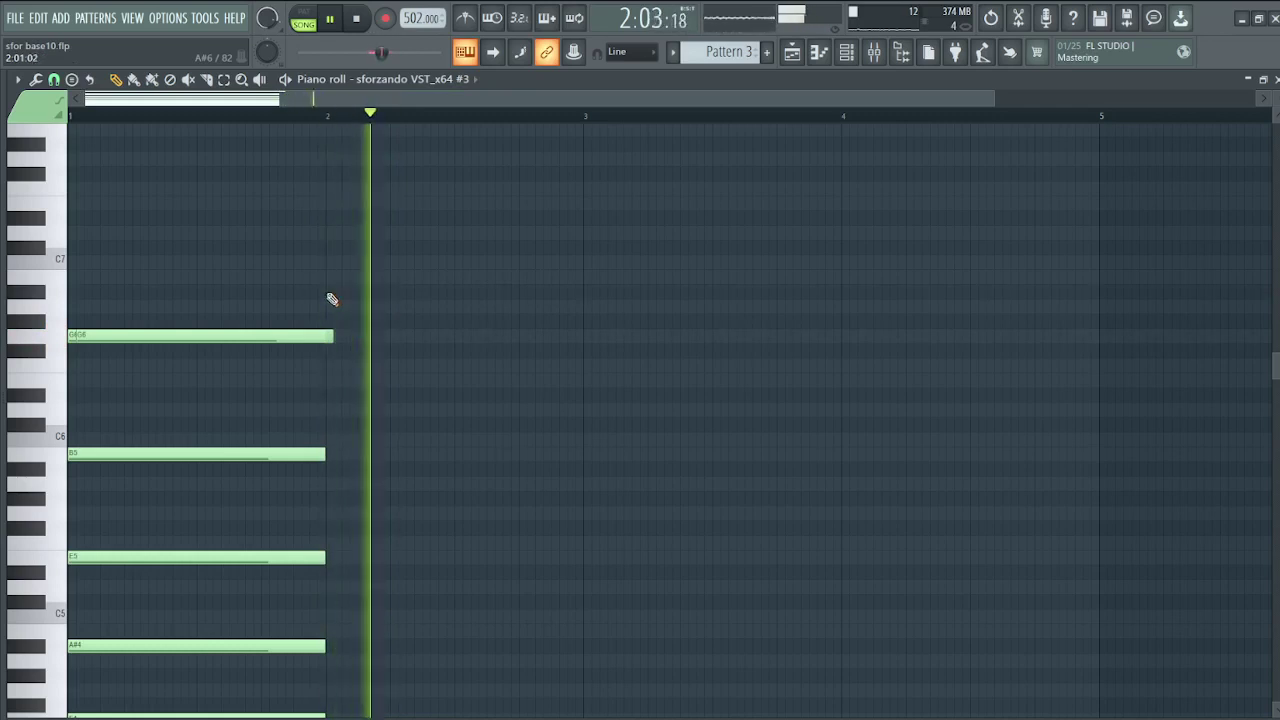
Step: Try a short note, half a step long, at the start of bar 2 on A#6 and F#6, and pause the song
{"action": "left_click", "coordinate": [331, 292]}
{"action": "left_click_drag", "start_coordinate": [583, 292], "coordinate": [352, 322]}
{"action": "right_click", "coordinate": [330, 292]}
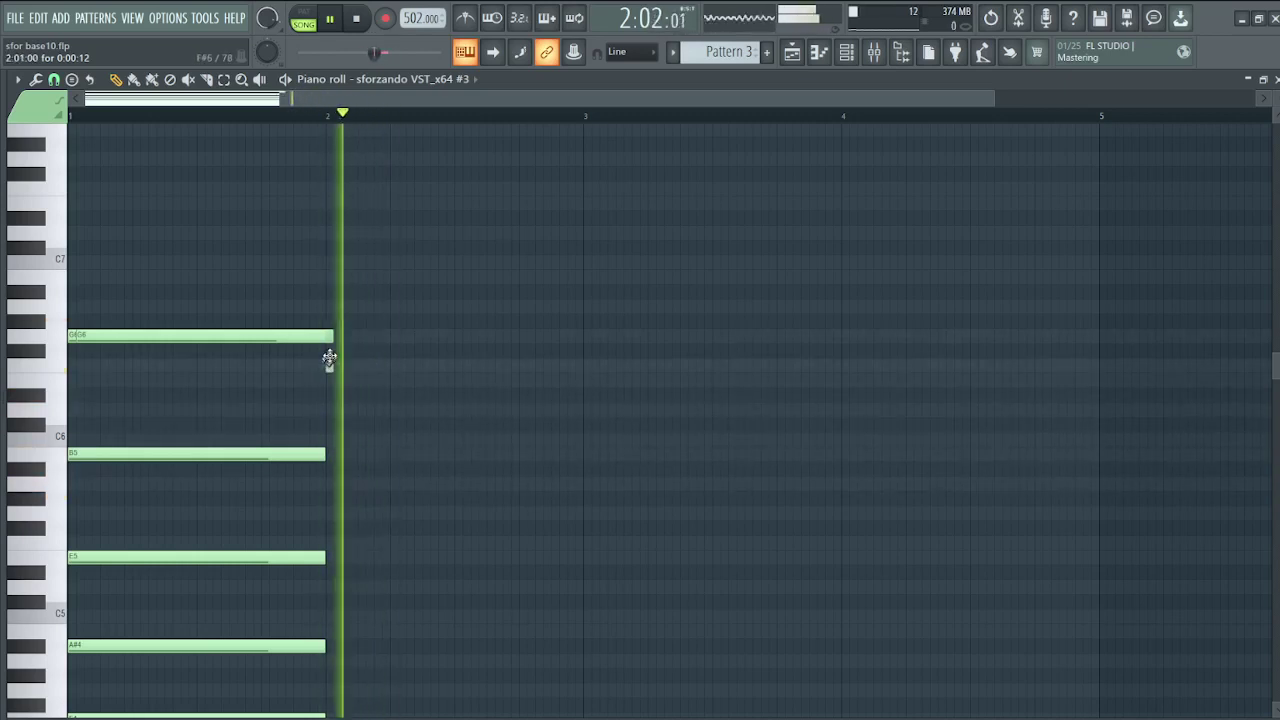
{"action": "left_click_drag", "start_coordinate": [331, 334], "coordinate": [333, 334]}
{"action": "left_click", "coordinate": [333, 21]}
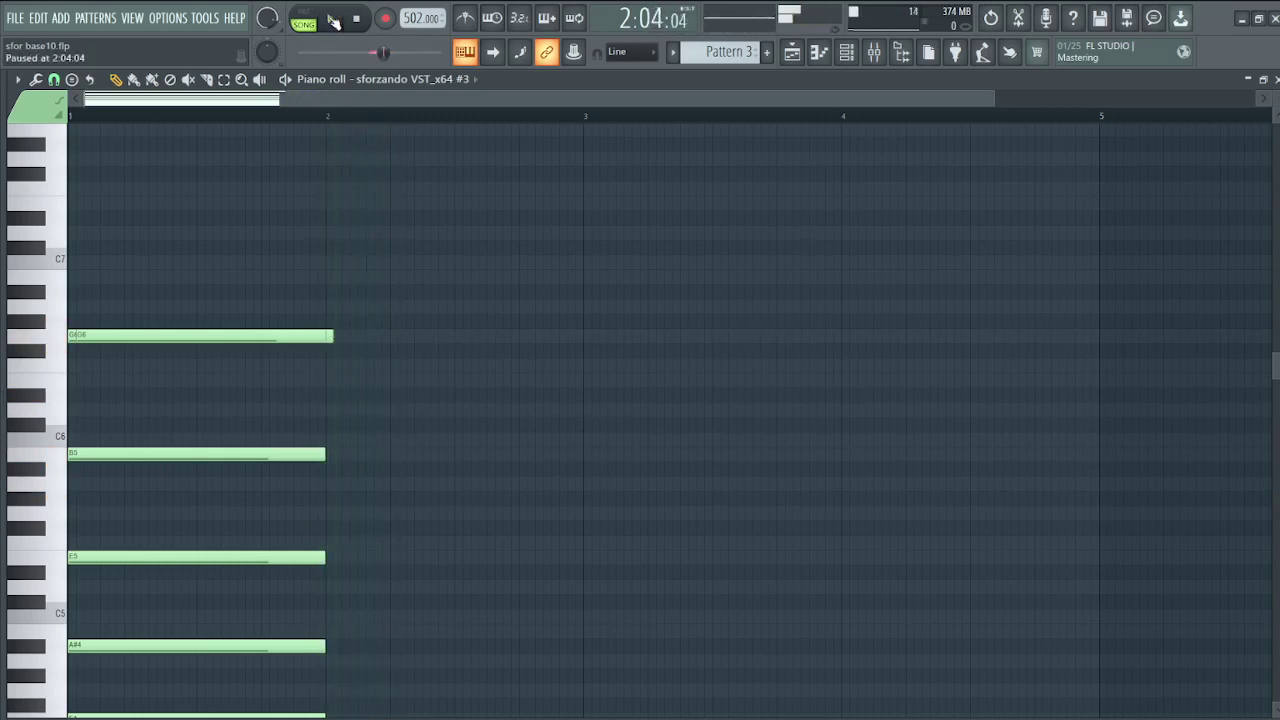